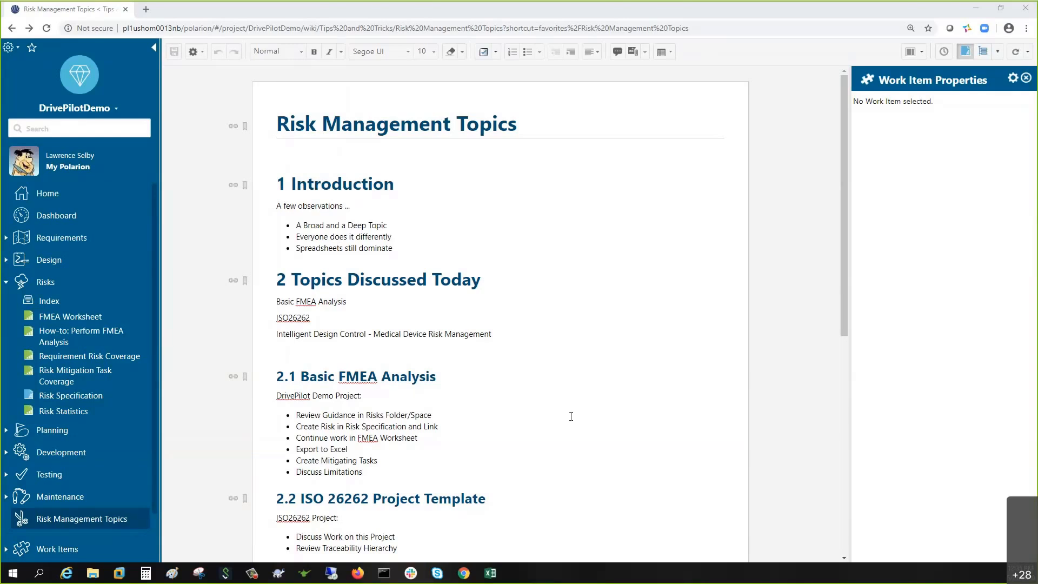
Switch to the FMEA spreadsheet in Excel, examine the severity, occurrence, detection and RPN cells of the "Hole too deep" row, and return to Polarion.
left_click(490, 573)
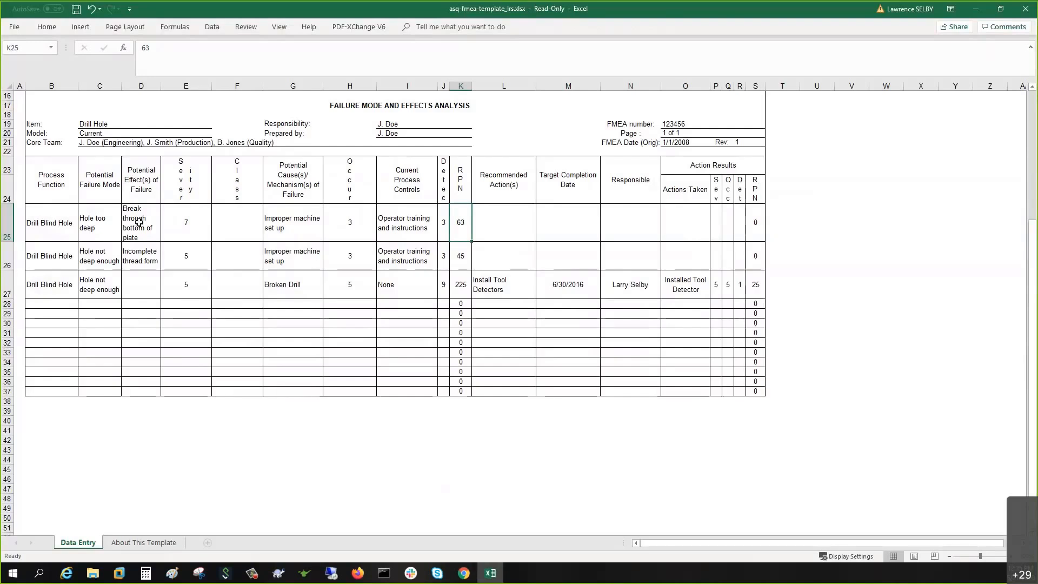
left_click(185, 225)
left_click(346, 227)
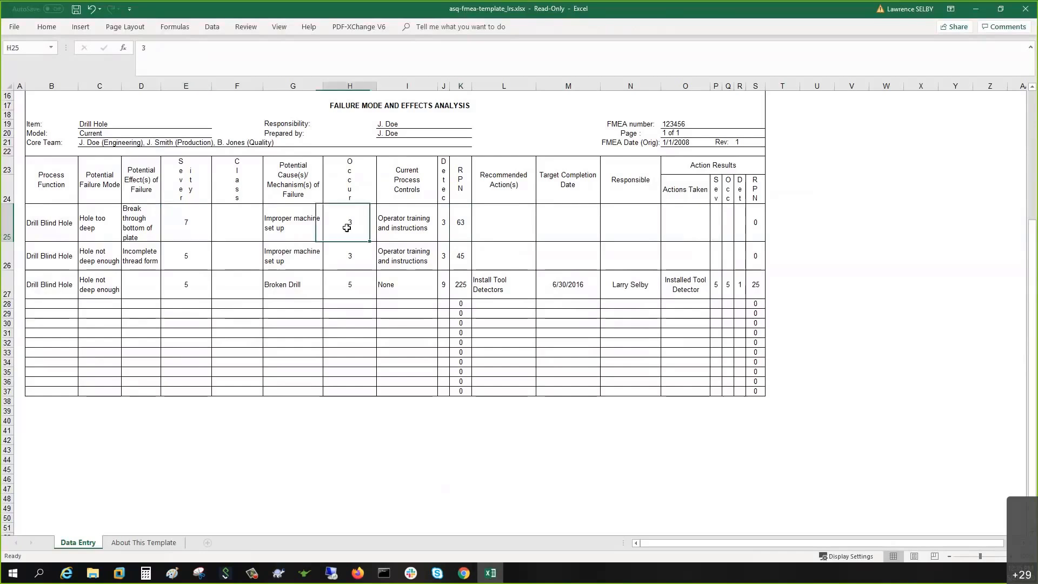
left_click(446, 219)
left_click(460, 221)
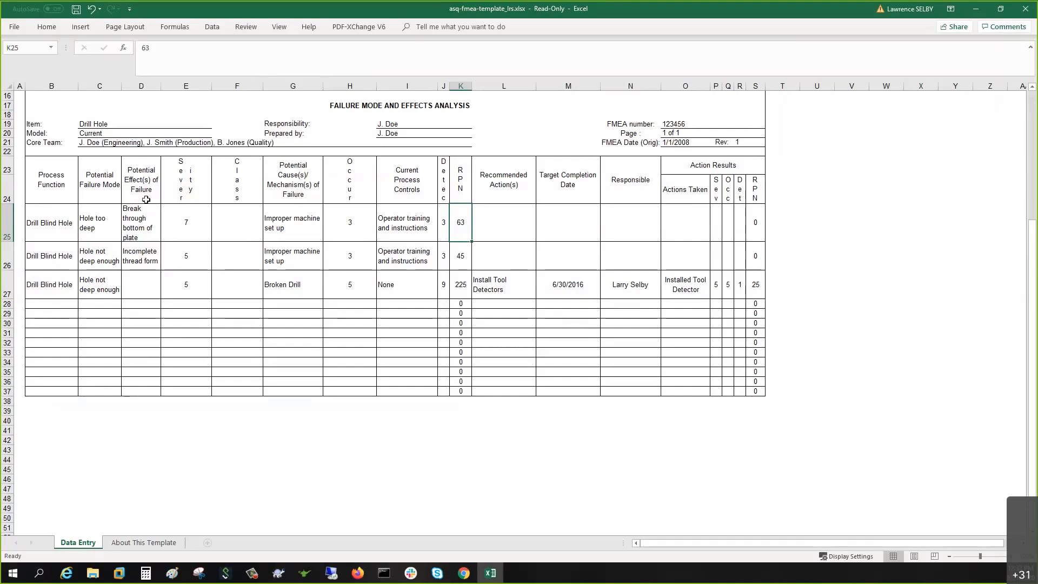
left_click(185, 224)
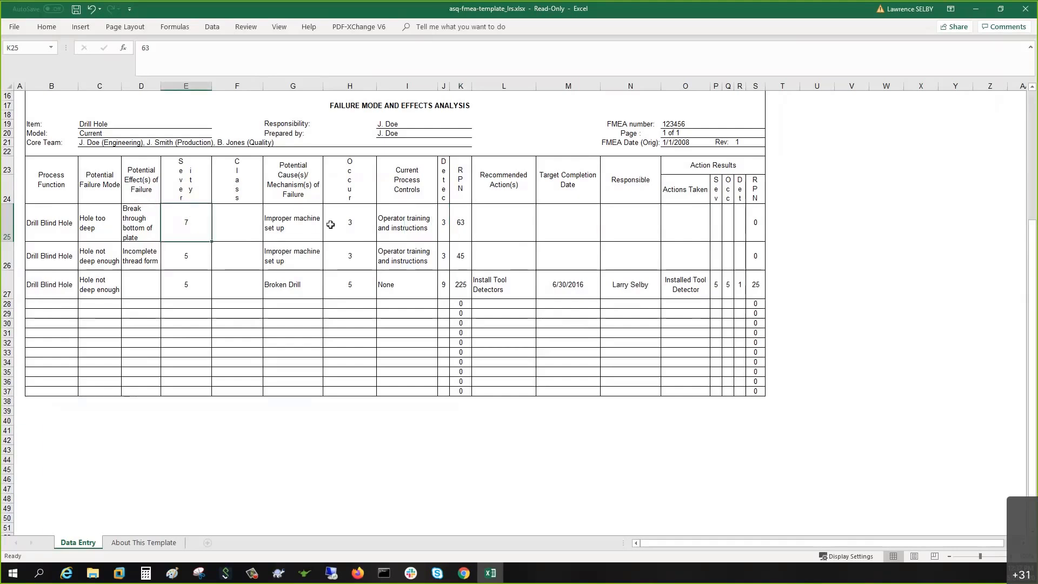
left_click(347, 225)
left_click(443, 224)
left_click(460, 220)
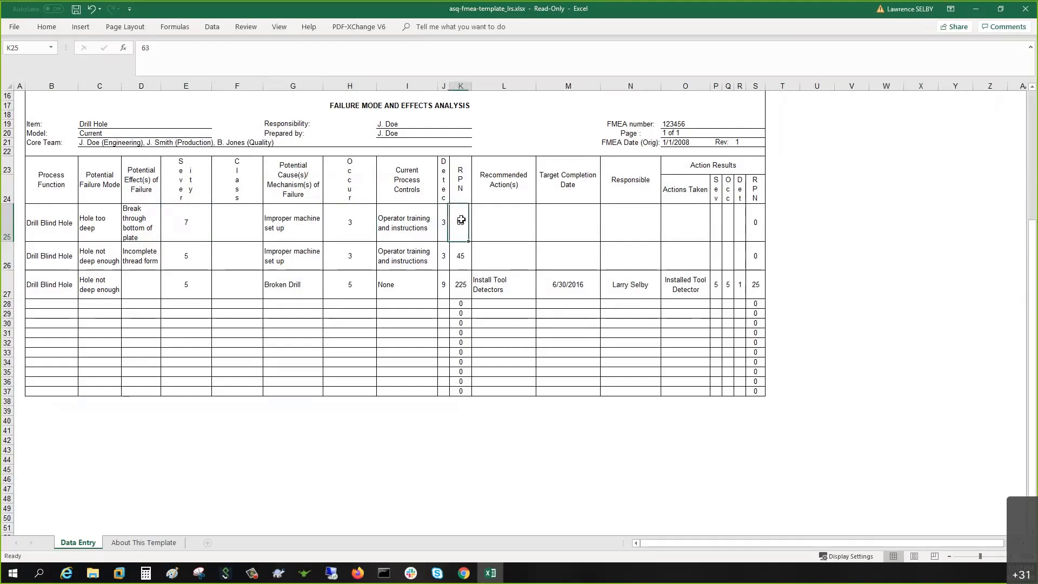
left_click(443, 221)
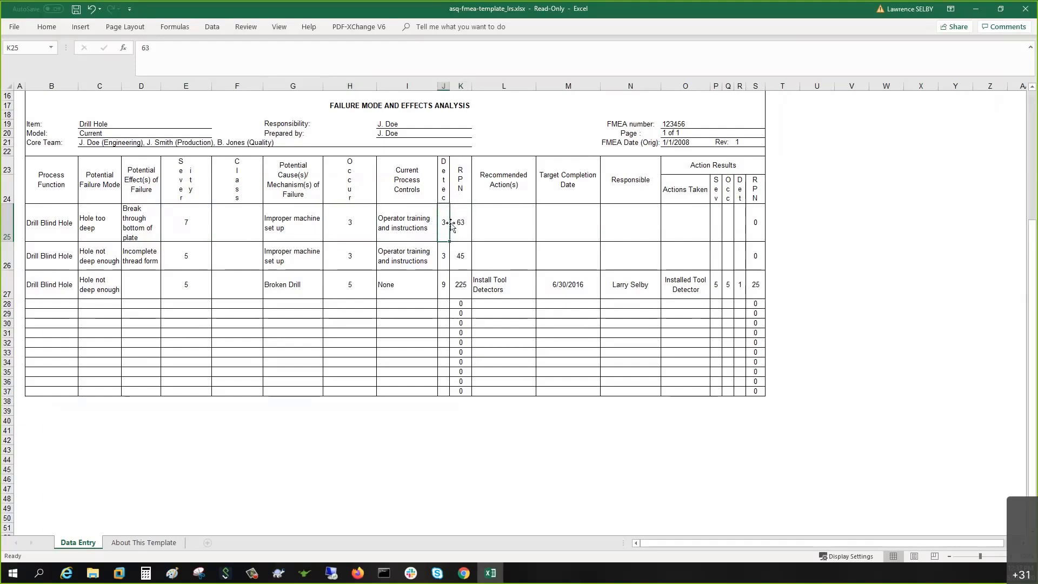
left_click(458, 222)
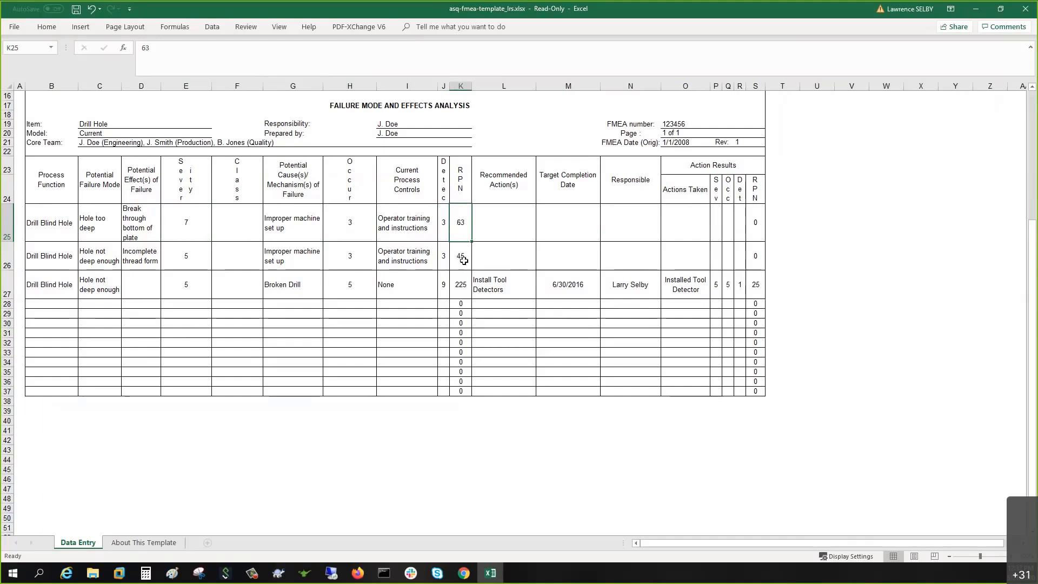
left_click(975, 9)
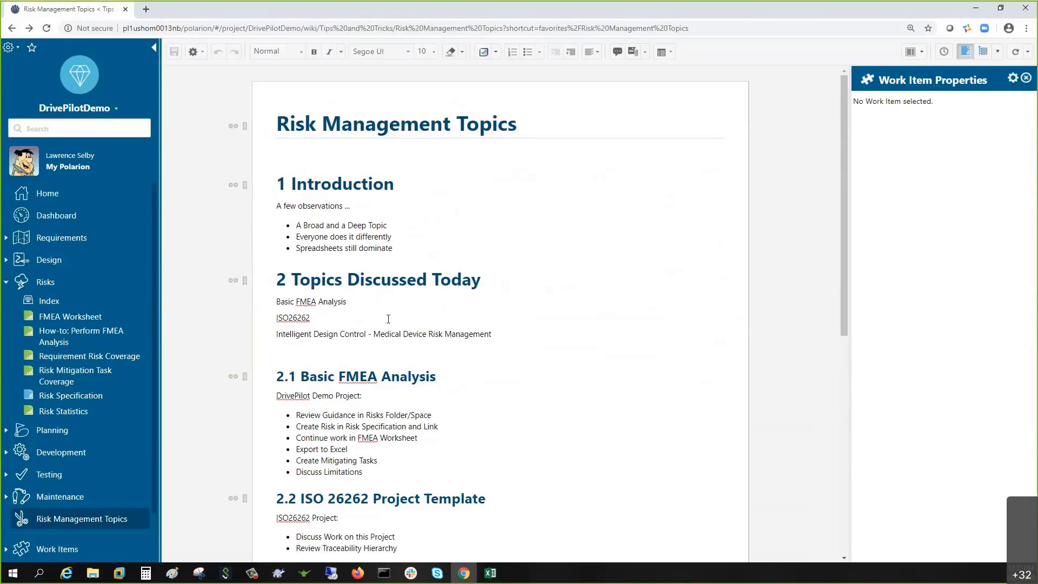
left_click(490, 572)
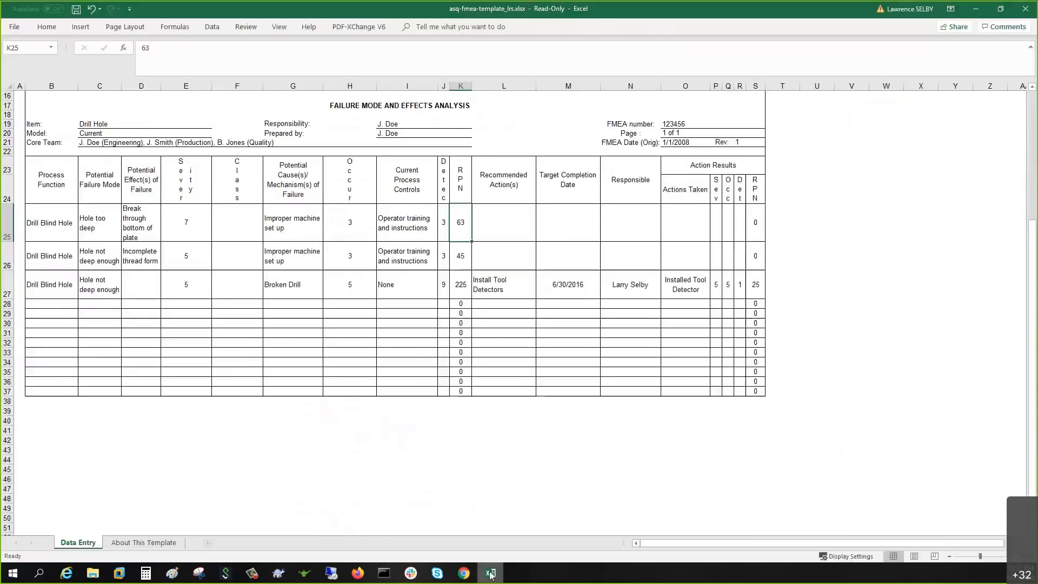
left_click(975, 8)
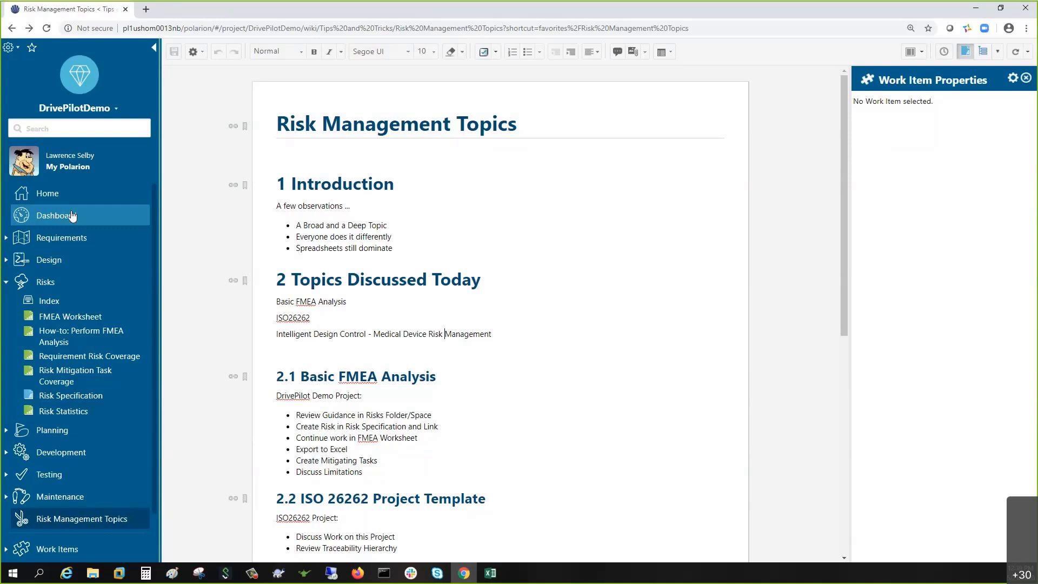
Look through the available projects in the Open Project or Project Group dialog and stay in DrivePilotDemo.
left_click(67, 111)
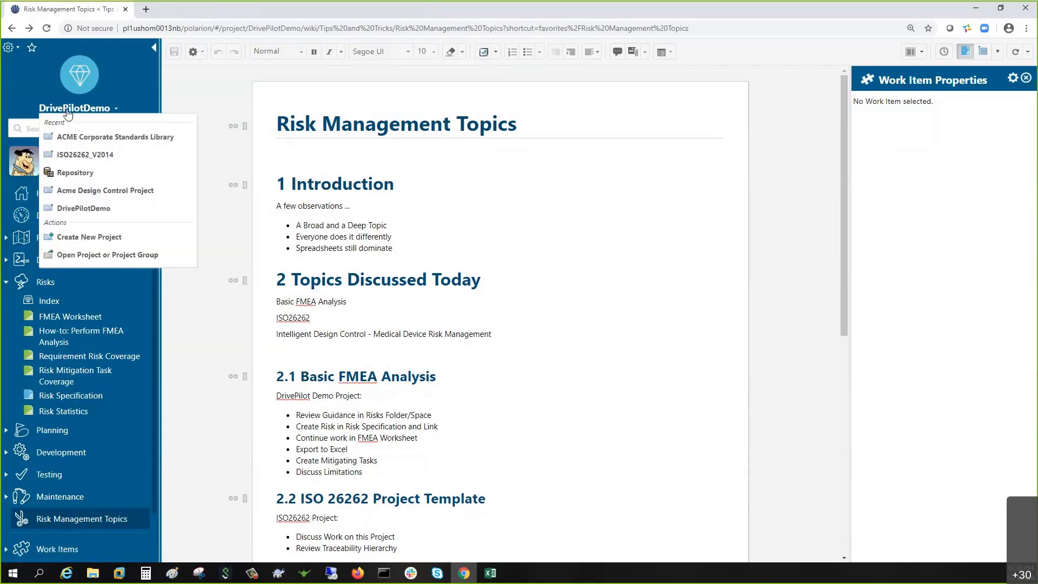
left_click(29, 84)
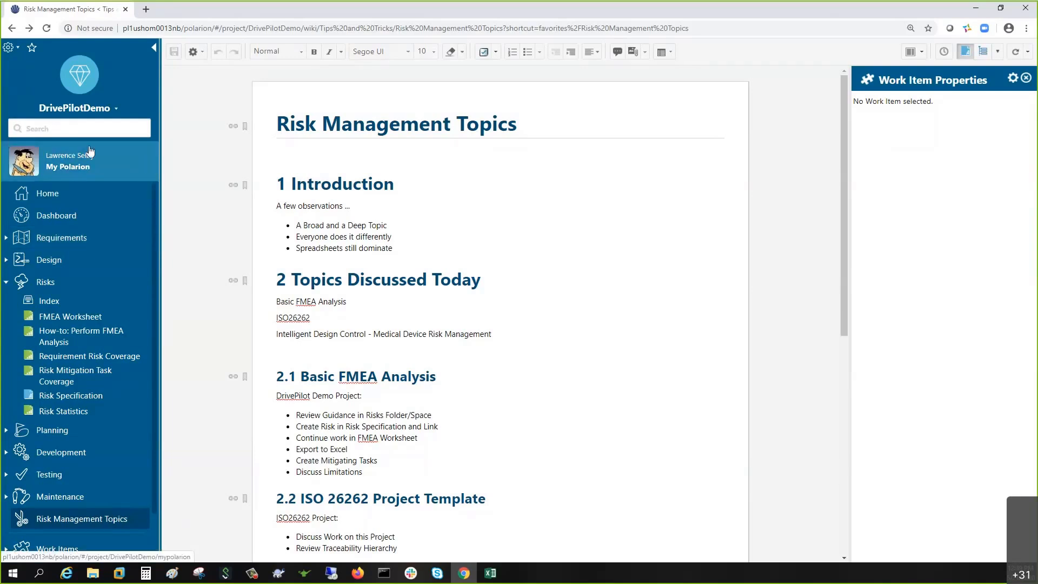
left_click(76, 108)
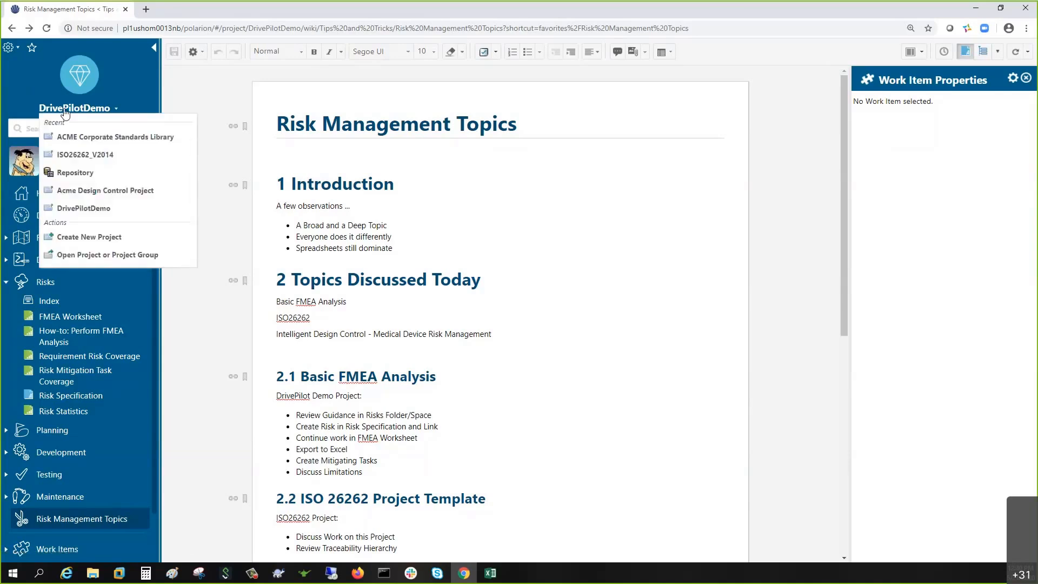
left_click(88, 259)
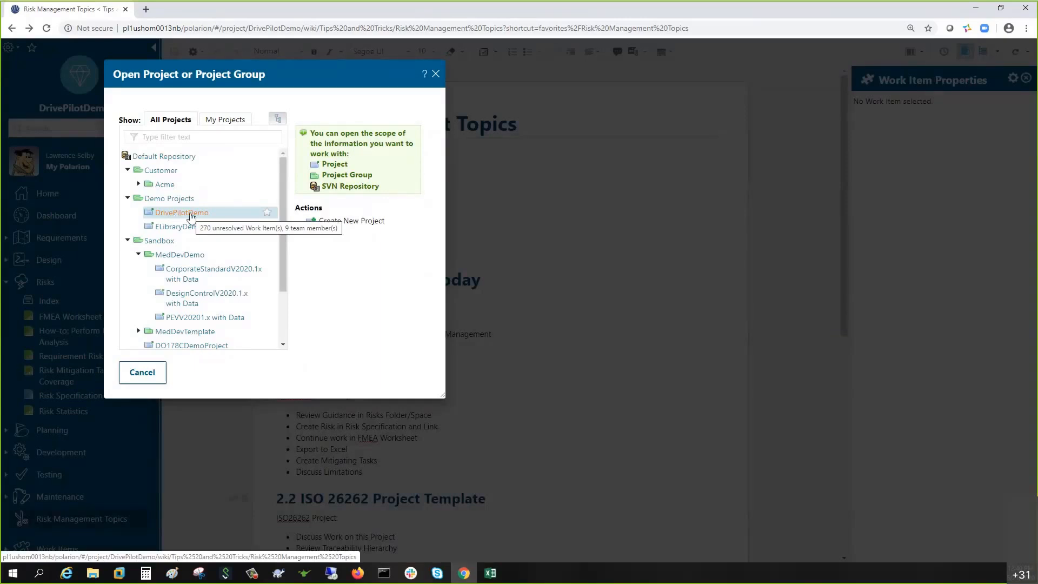
left_click(435, 74)
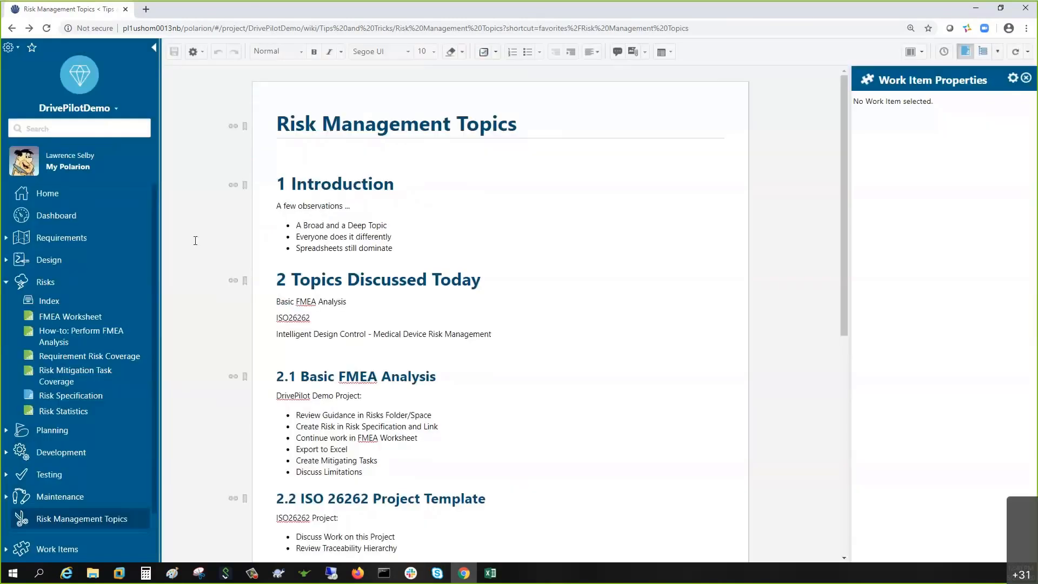
Open the Risks space home page in a new browser tab and review its Input, Output, Review and Workflow sections.
right_click(46, 287)
left_click(72, 289)
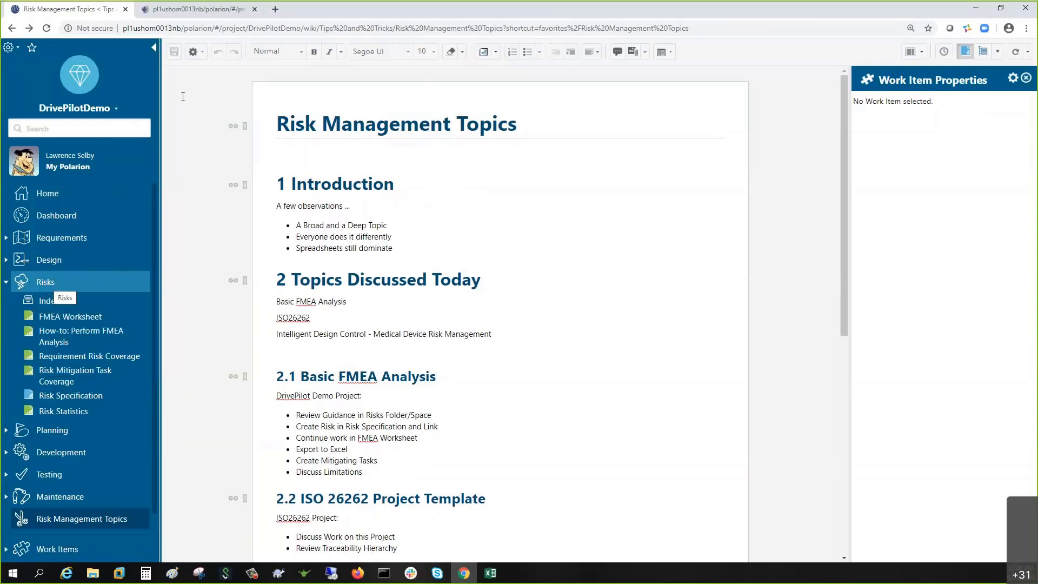
left_click(203, 10)
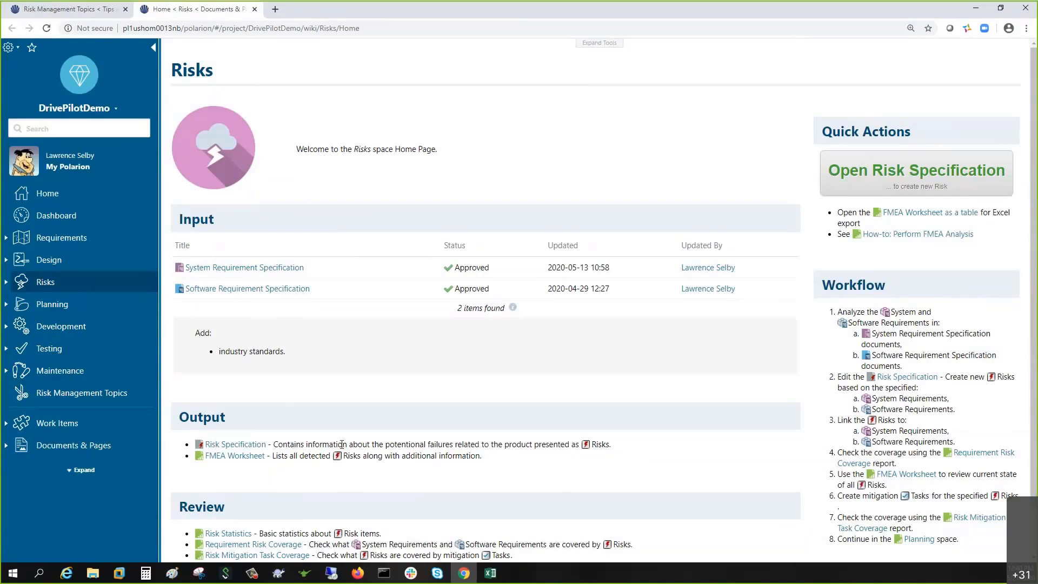
scroll(342, 462, "down", 1)
scroll(341, 463, "up", 1)
scroll(321, 110, "down", 1)
scroll(316, 92, "up", 1)
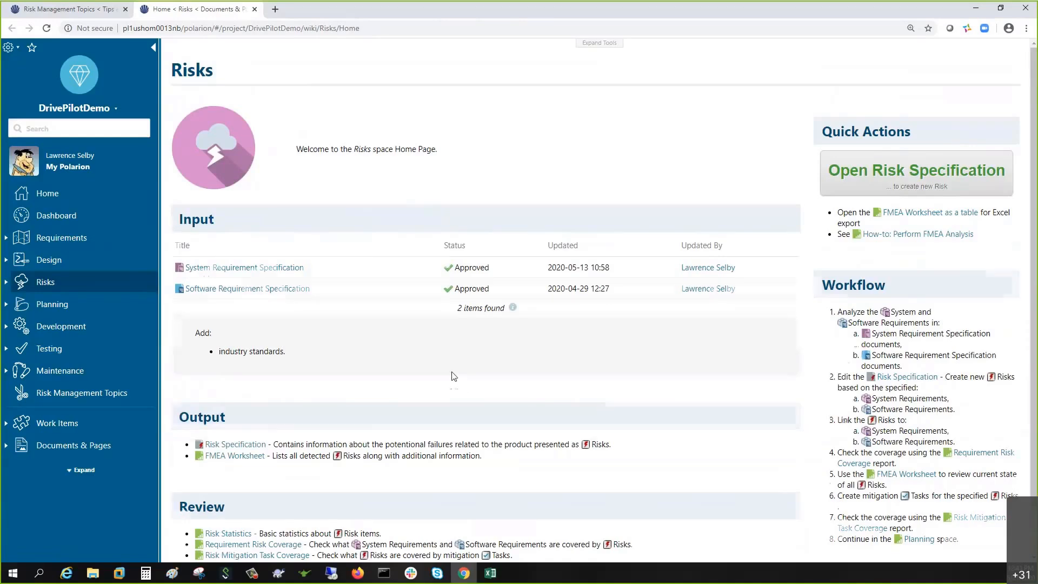
scroll(453, 375, "down", 1)
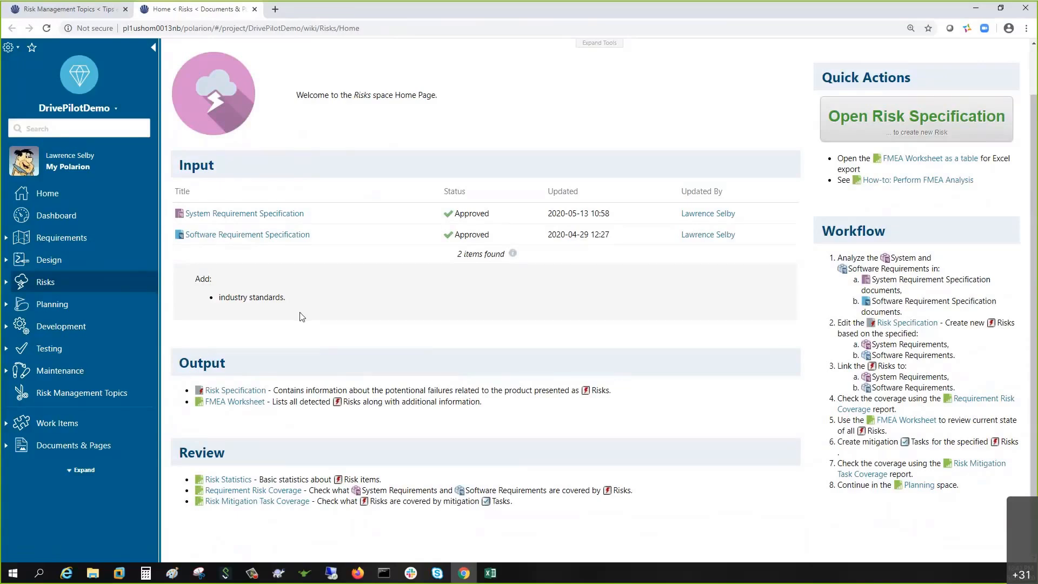
scroll(394, 331, "up", 1)
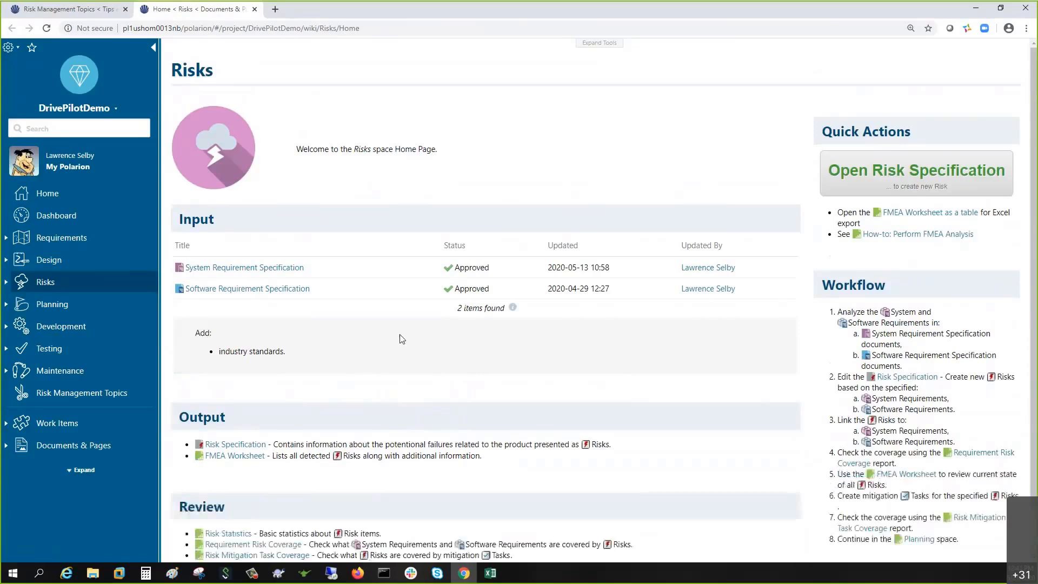
scroll(313, 326, "down", 1)
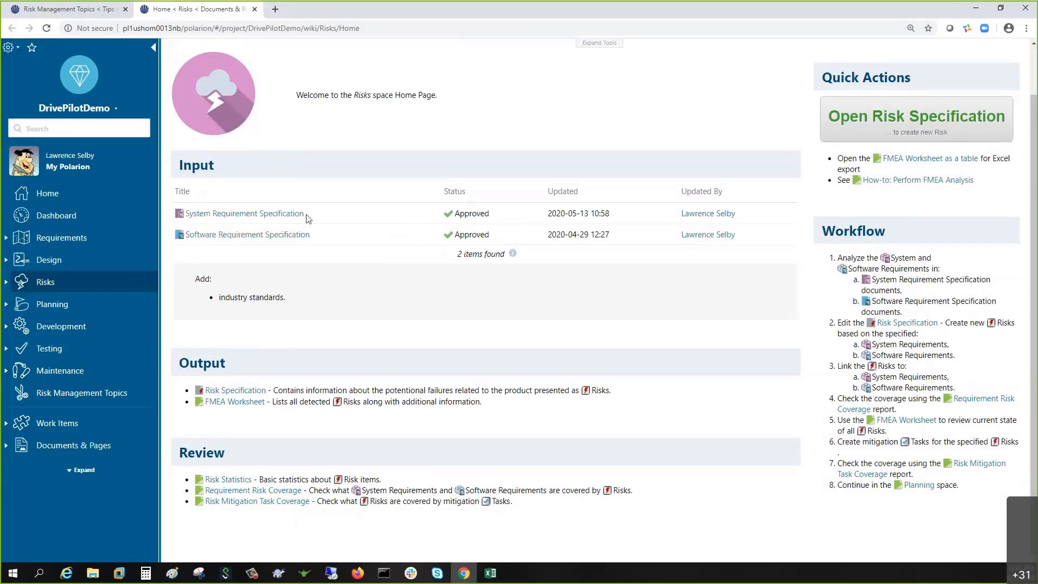
Open the System Requirement Specification in a new browser tab and read through to the requirements under 3.1 General Operations.
right_click(232, 215)
left_click(248, 225)
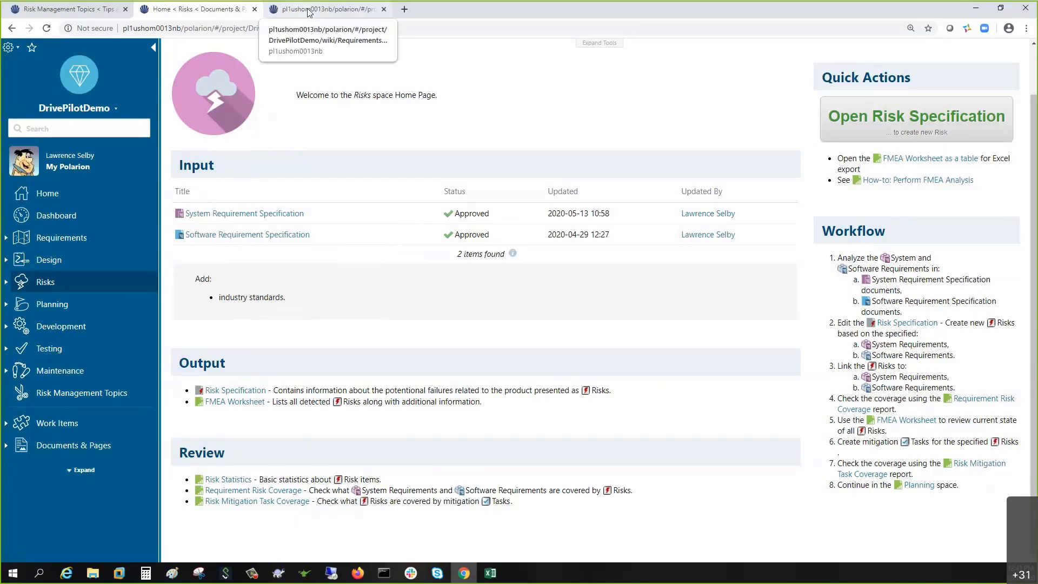
left_click(304, 13)
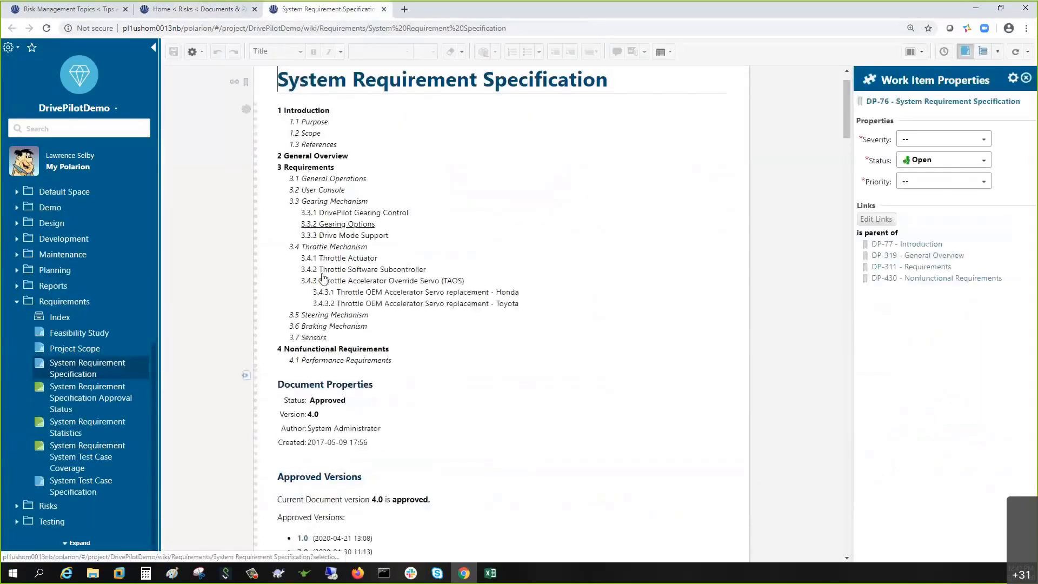
scroll(369, 236, "down", 10)
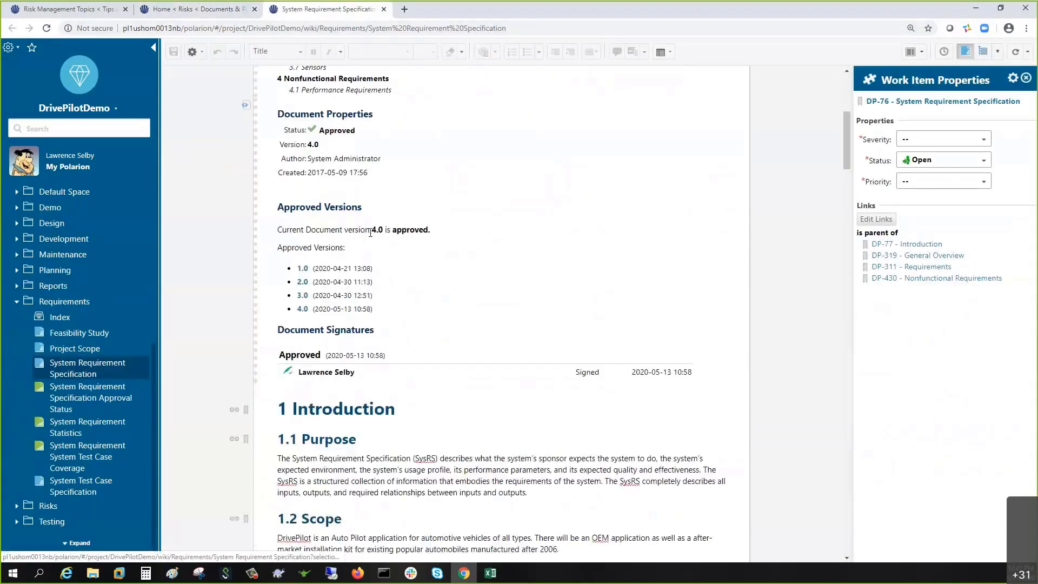
scroll(370, 232, "down", 1)
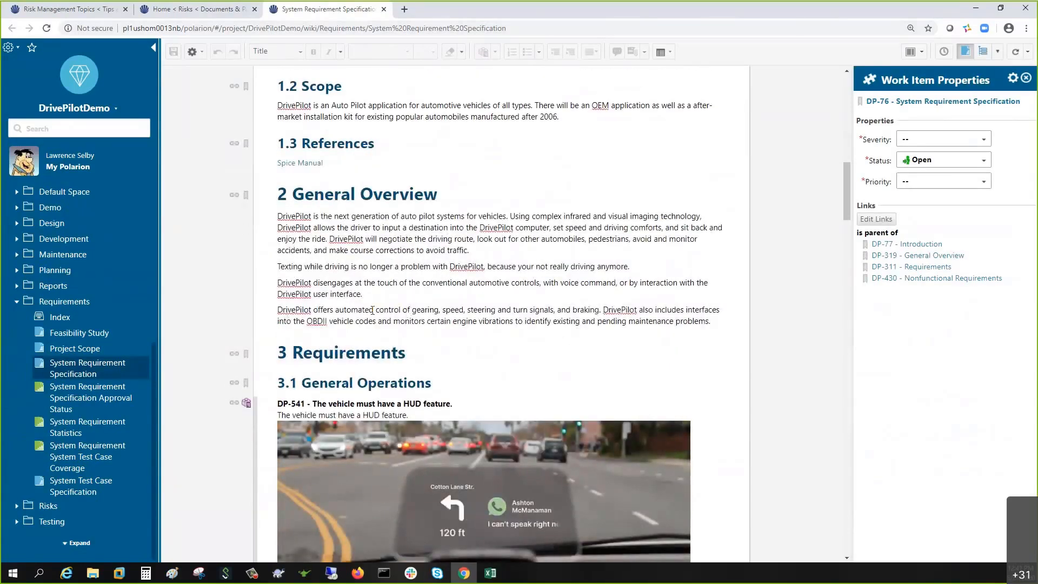
scroll(372, 230, "down", 3)
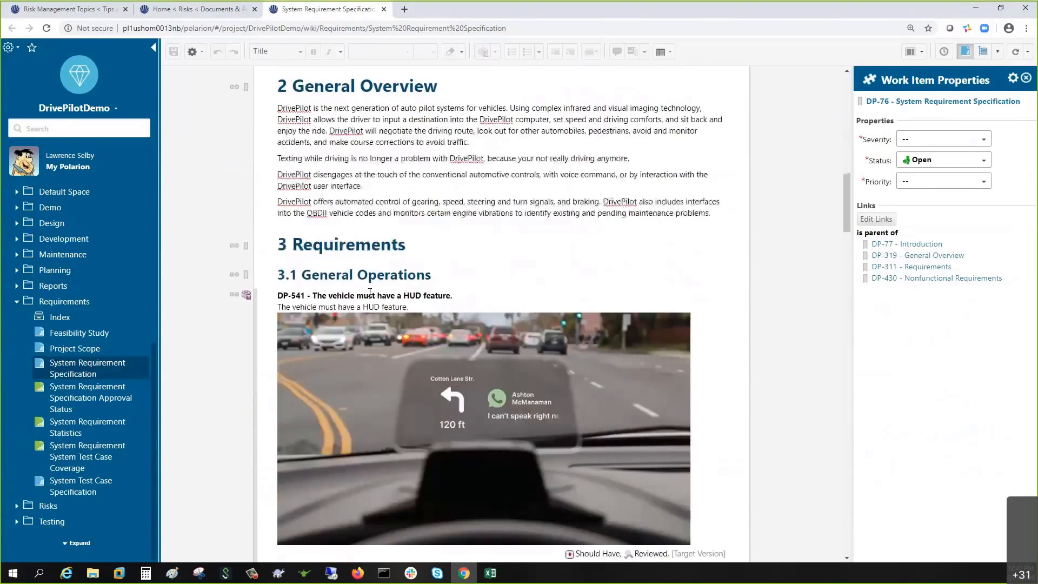
scroll(372, 230, "down", 1)
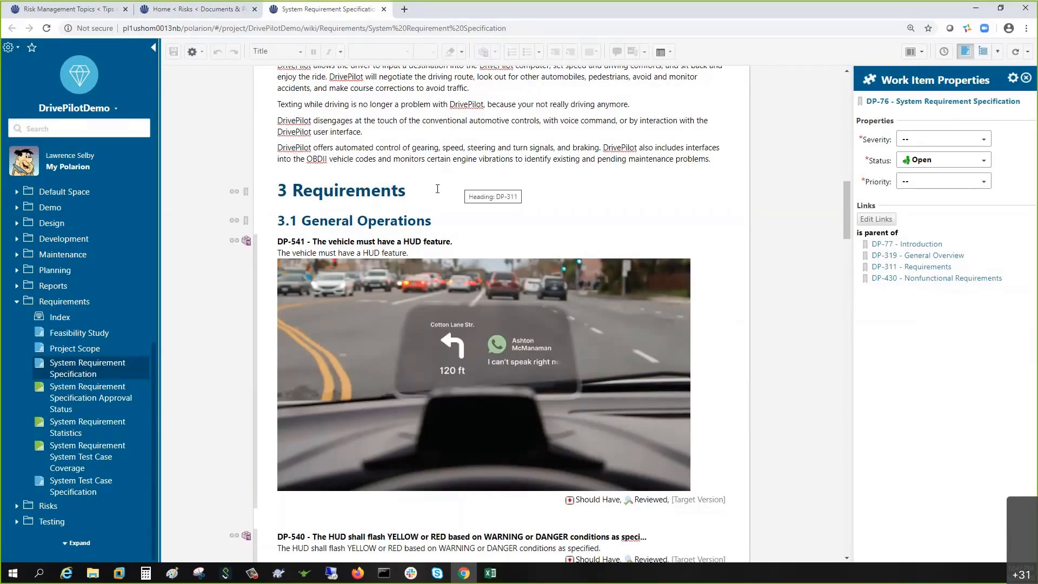
scroll(437, 188, "down", 3)
scroll(436, 209, "up", 1)
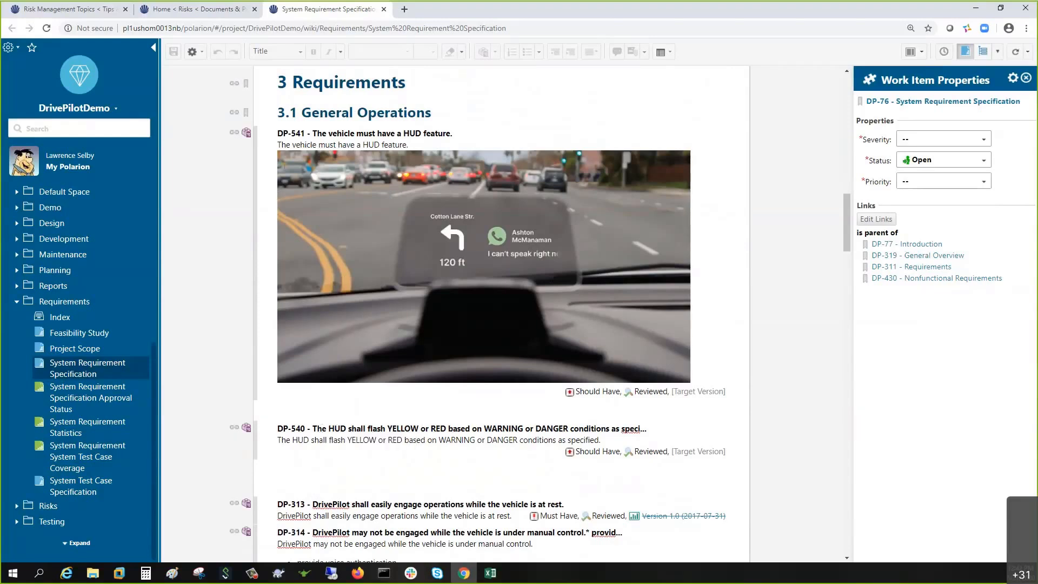
Return to the Risks home page and open the Risk Specification output document in its own browser tab.
left_click(184, 14)
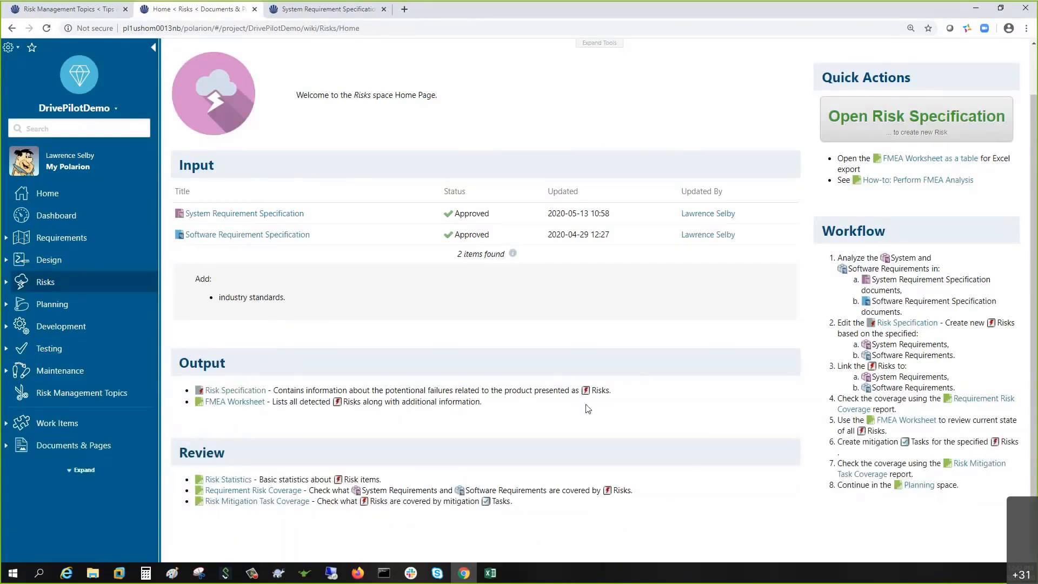
right_click(224, 393)
left_click(254, 401)
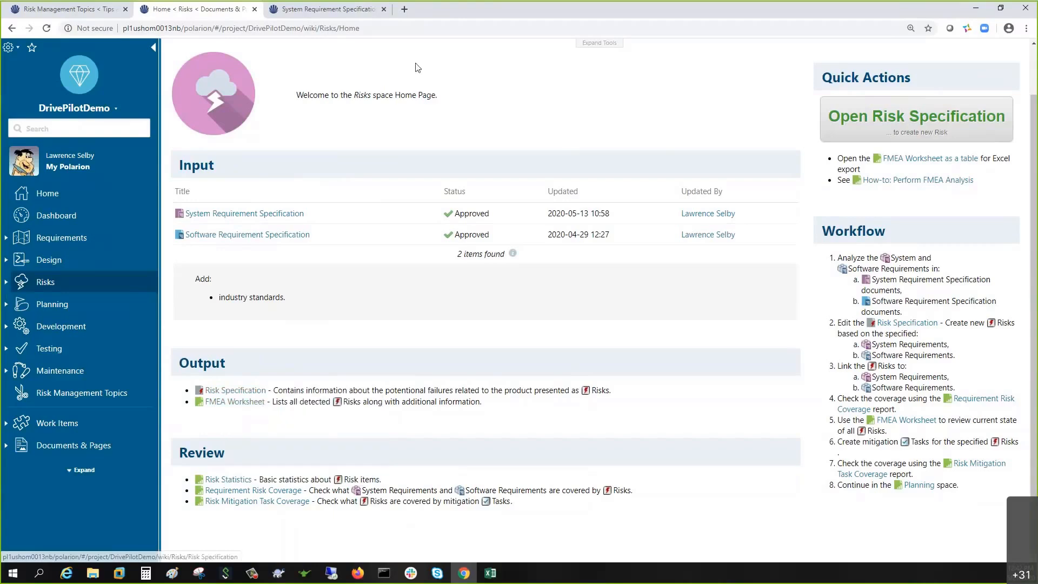
left_click(441, 10)
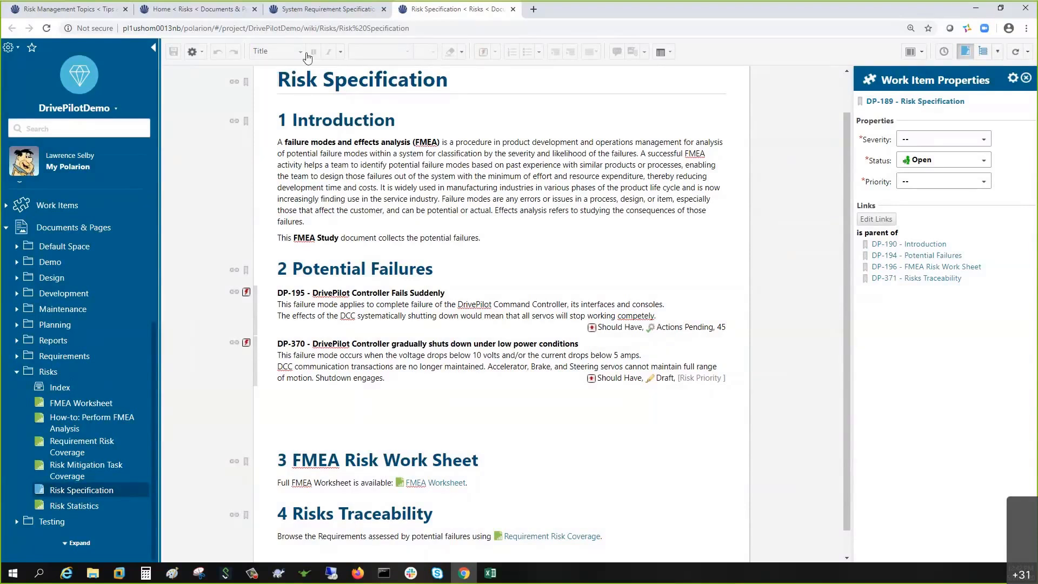
From the Risks home page, open How-to: Perform FMEA Analysis in a new browser tab and read down to the severity rating table.
left_click(190, 11)
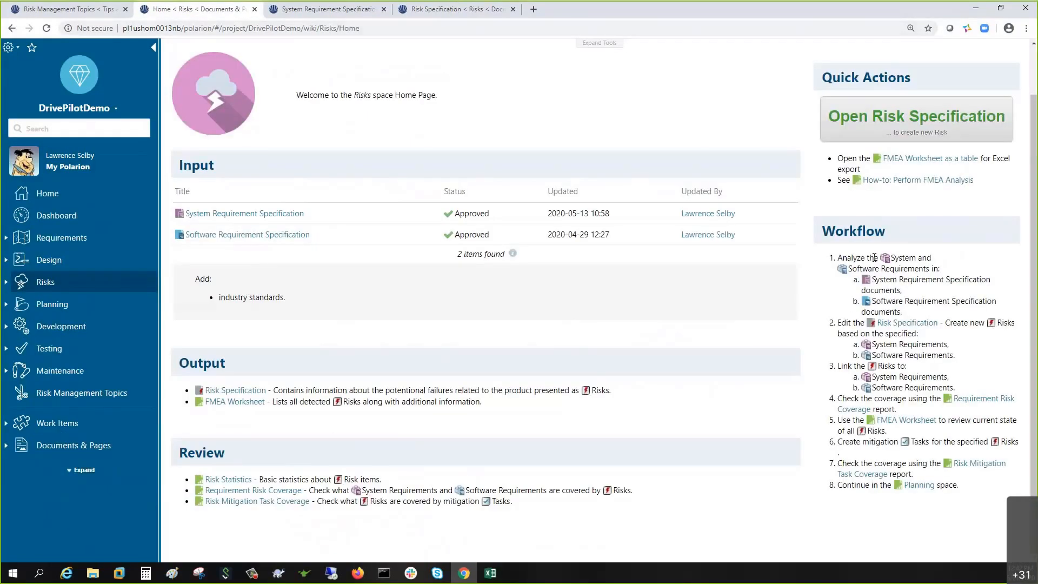
right_click(885, 185)
left_click(902, 190)
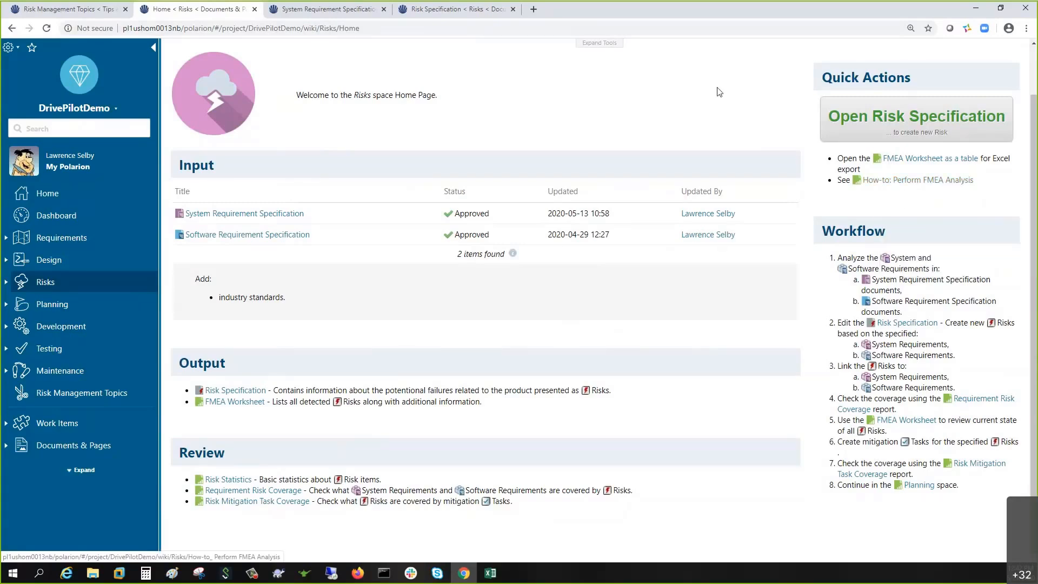
left_click(606, 10)
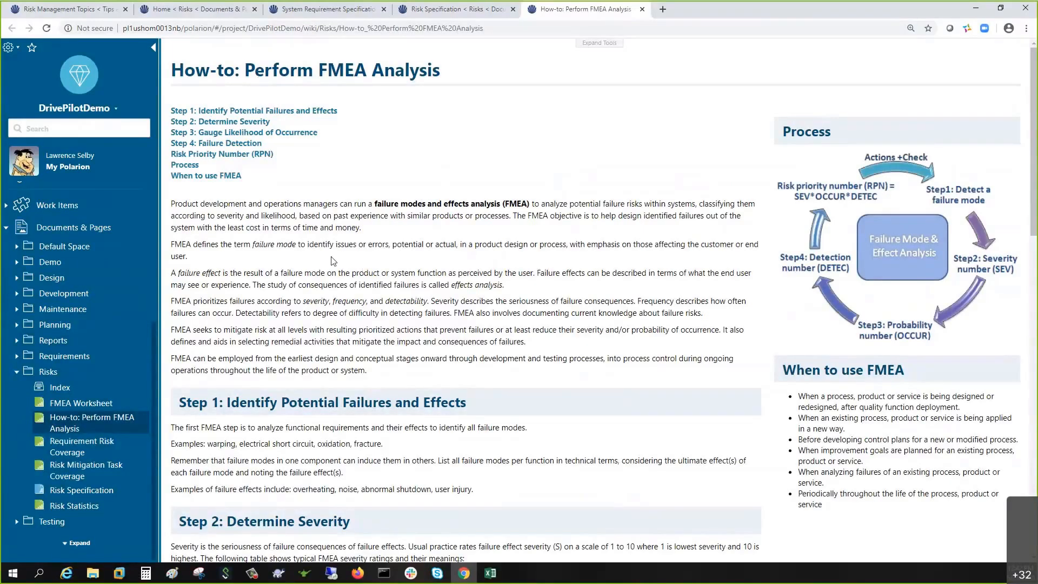
scroll(301, 282, "down", 2)
scroll(289, 286, "down", 3)
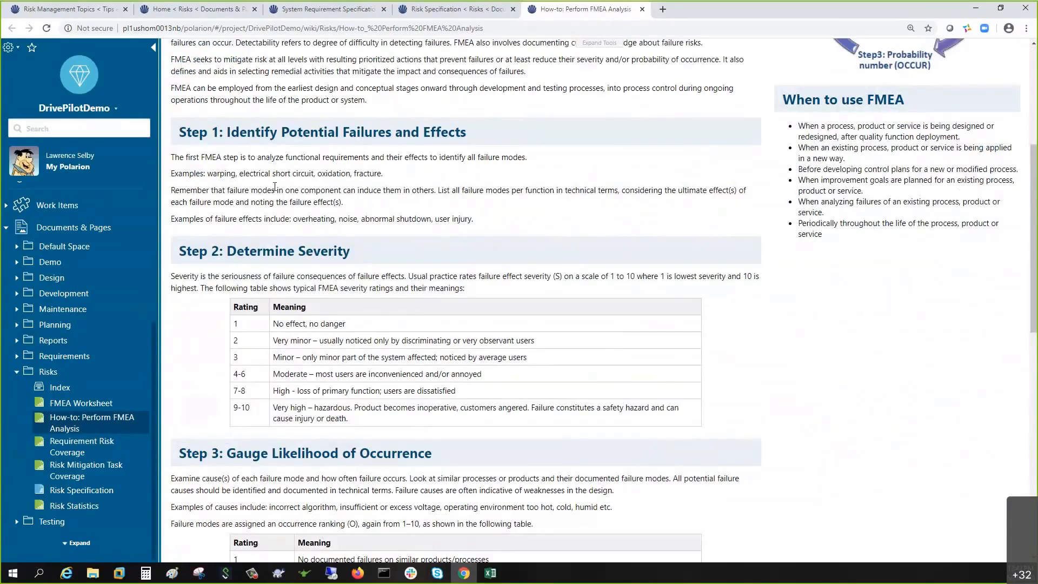
Read the FMEA how-to from the severity ratings through occurrence, failure detection and the Risk Priority Number formula, and close its browser tab.
scroll(259, 202, "down", 1)
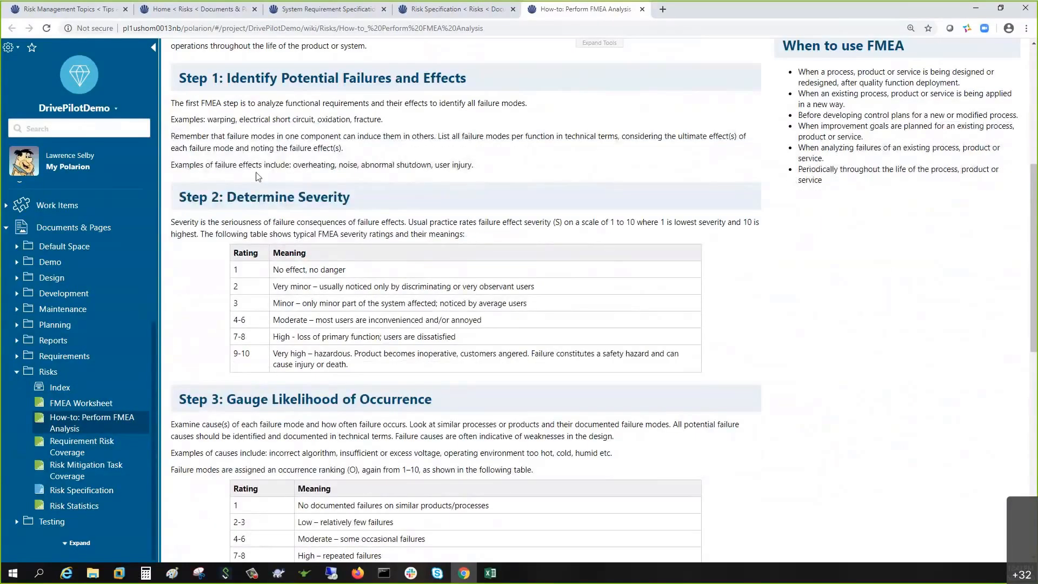
scroll(289, 161, "down", 3)
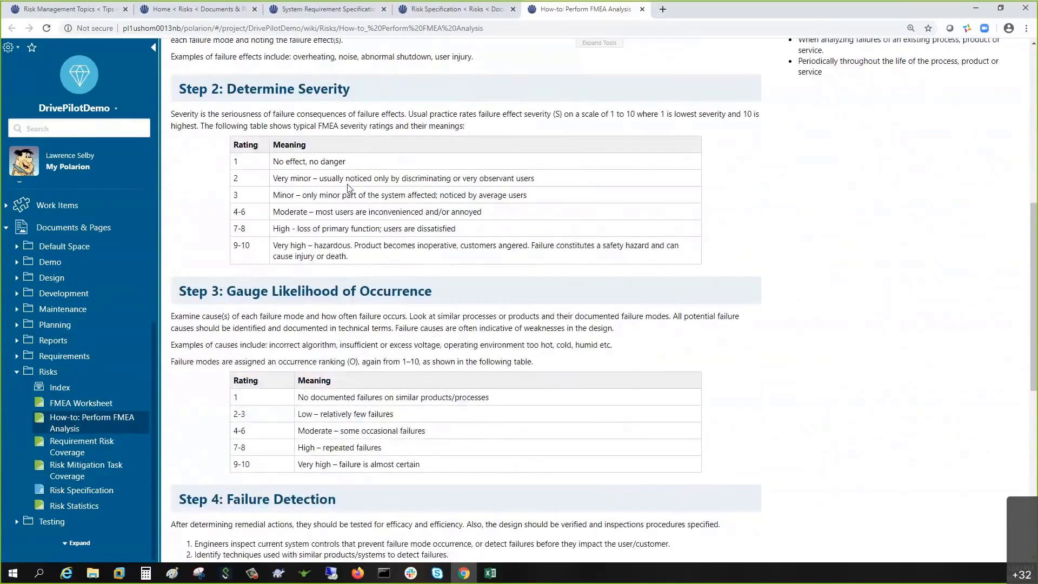
scroll(381, 212, "up", 2)
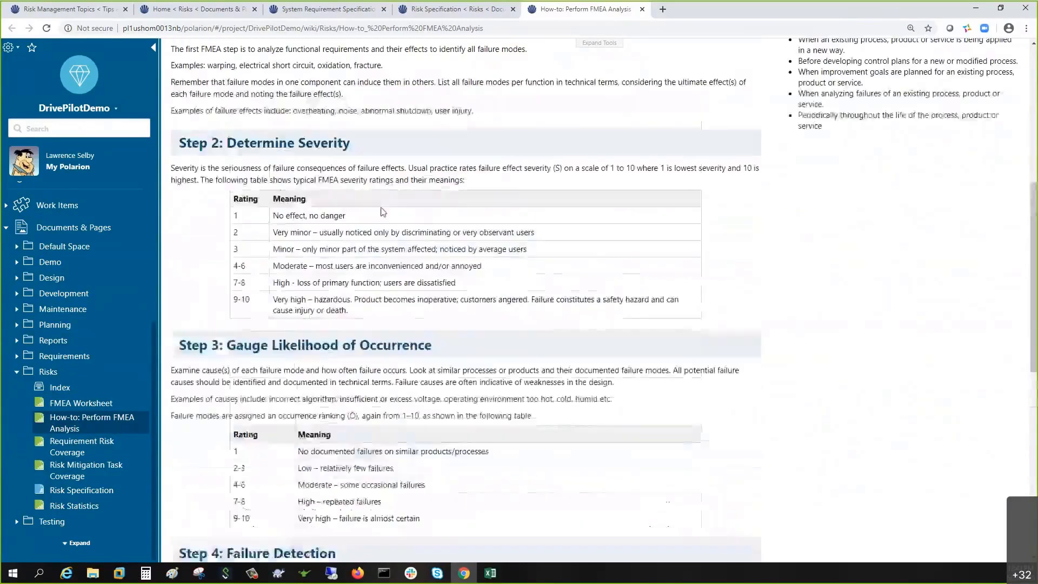
scroll(379, 208, "down", 1)
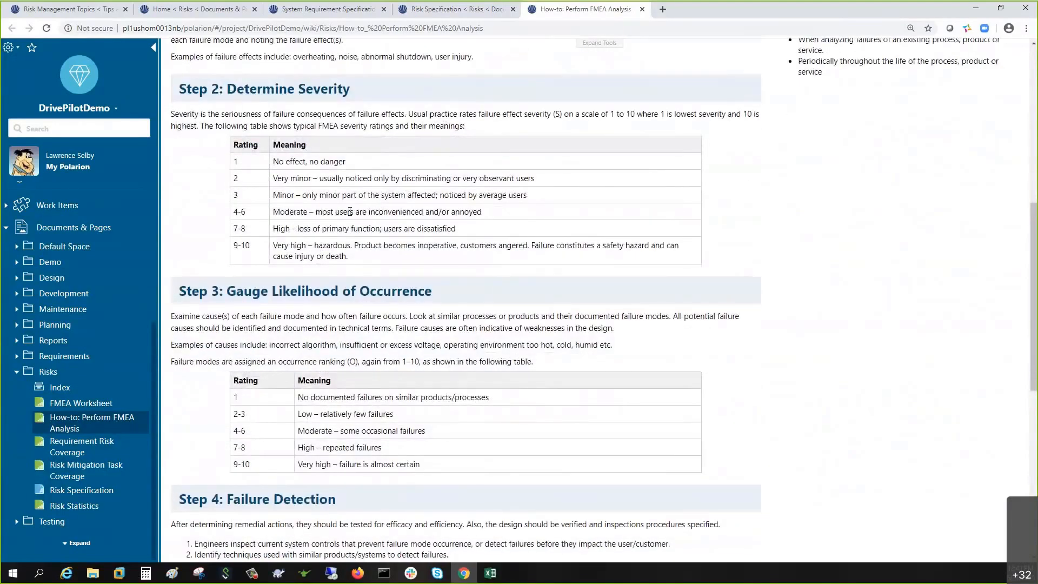
scroll(351, 213, "down", 1)
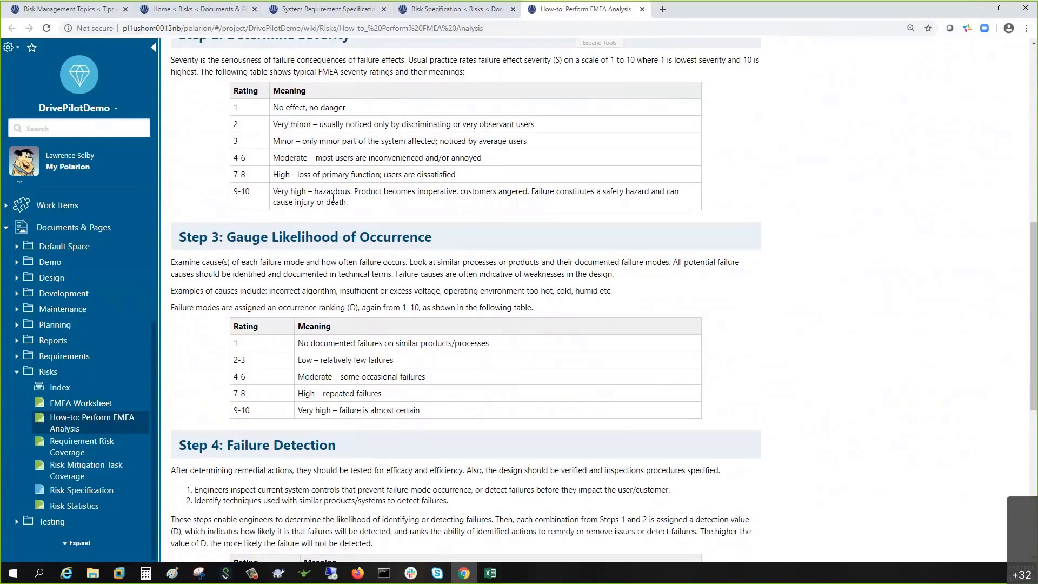
scroll(351, 205, "down", 2)
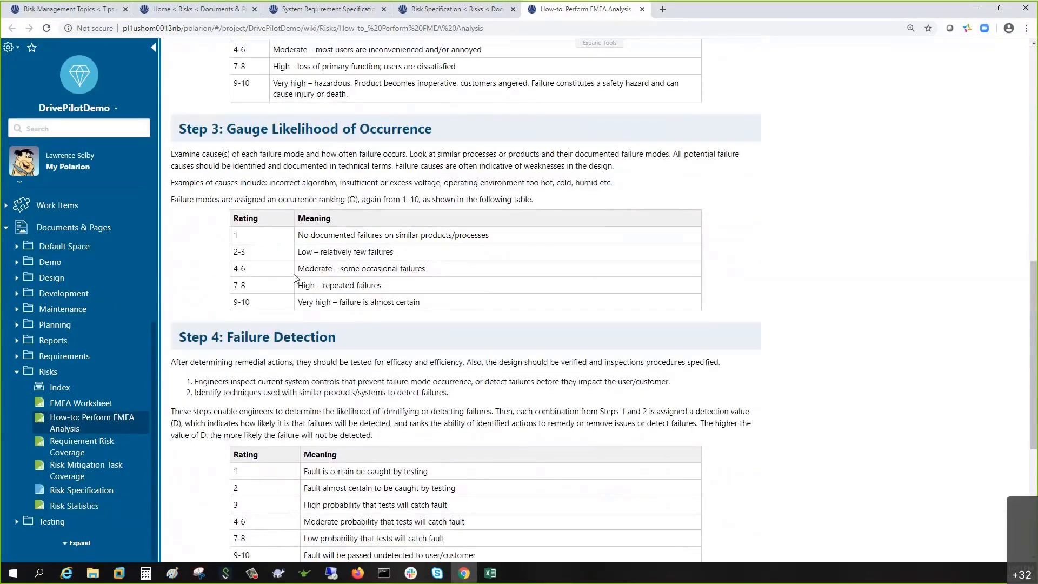
scroll(324, 254, "down", 2)
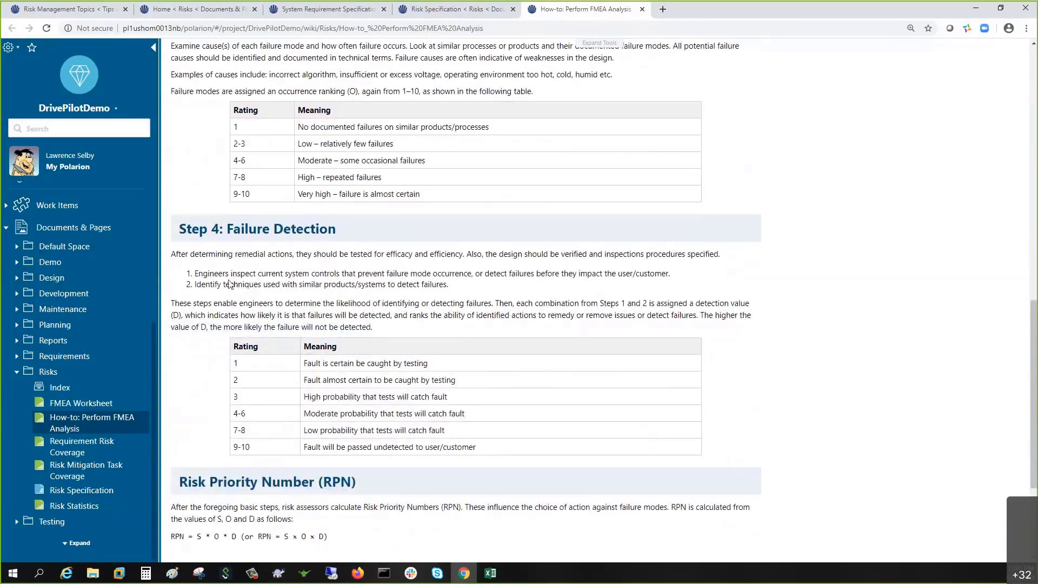
scroll(240, 317, "down", 1)
scroll(239, 317, "down", 2)
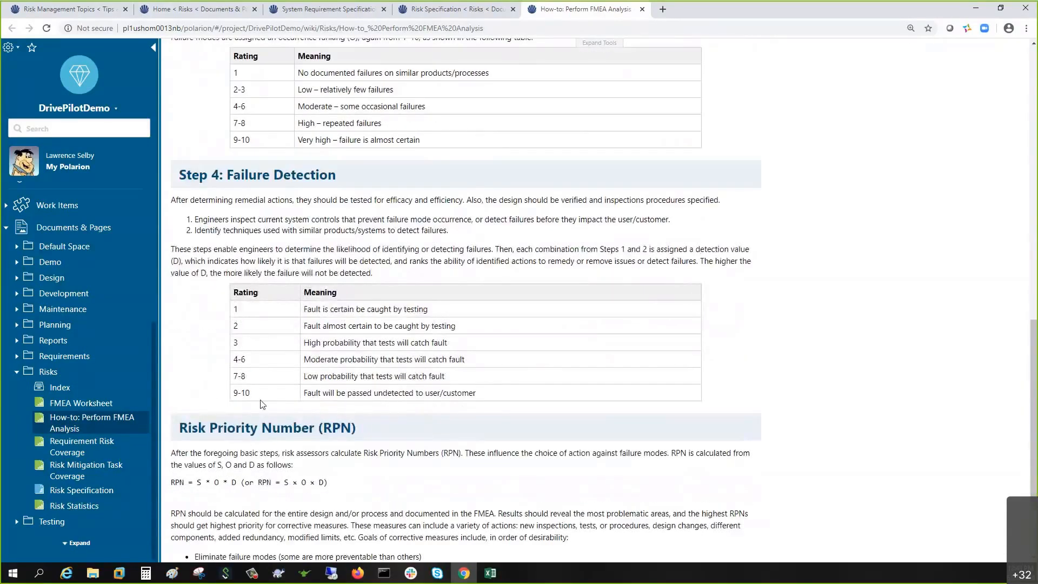
scroll(285, 357, "down", 1)
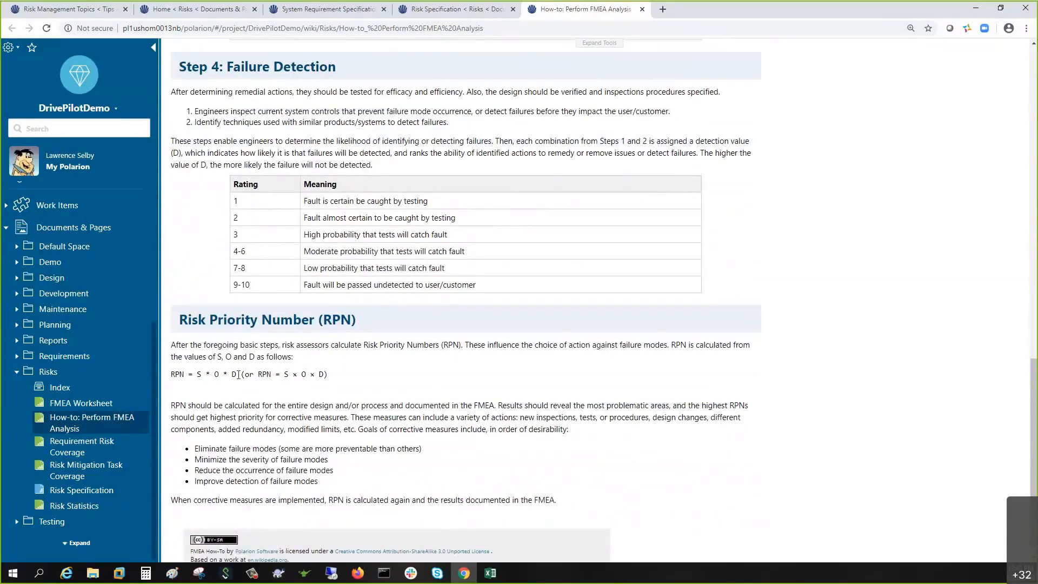
scroll(354, 381, "up", 15)
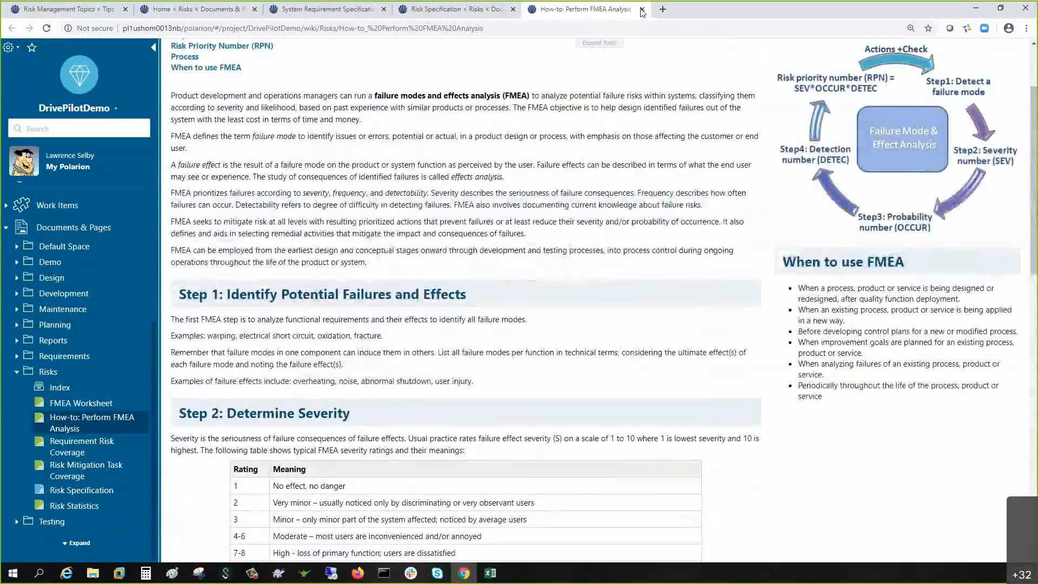
left_click(642, 9)
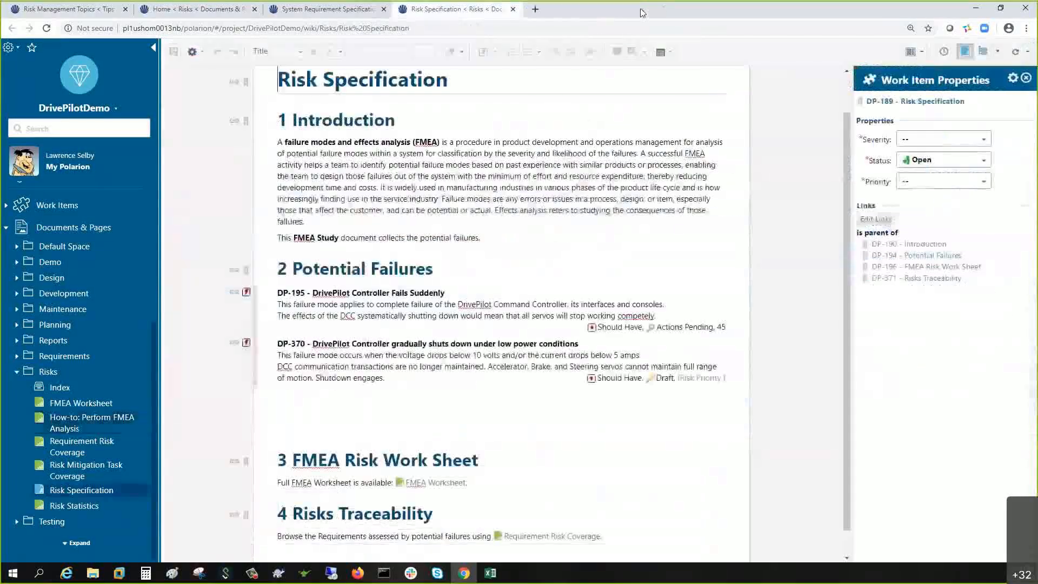
Add a risk reading "DrivePilot Fails when HUD is activated." under Potential Failures in the Risk Specification and save the document.
left_click(180, 14)
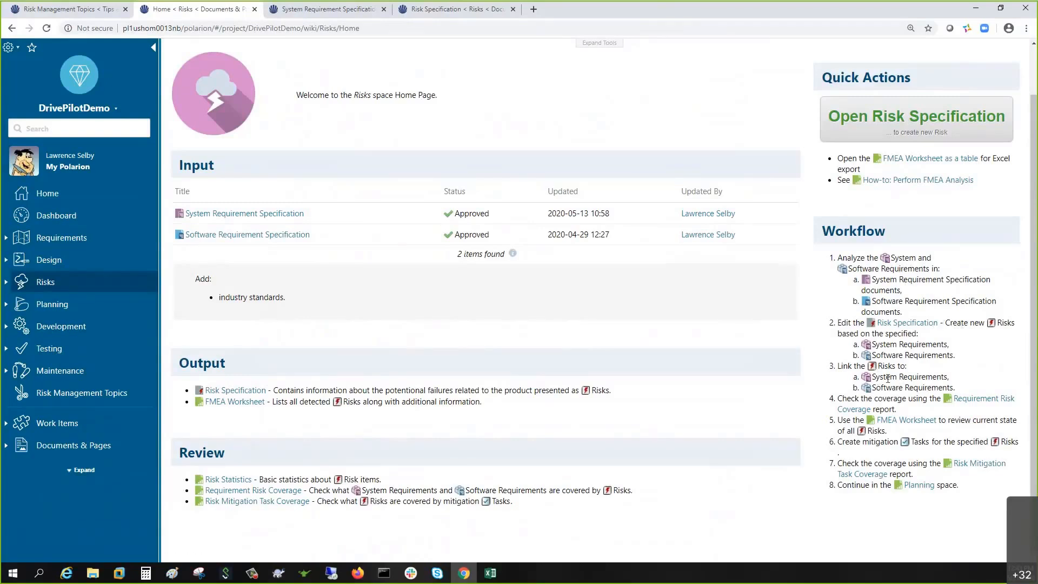
left_click(429, 9)
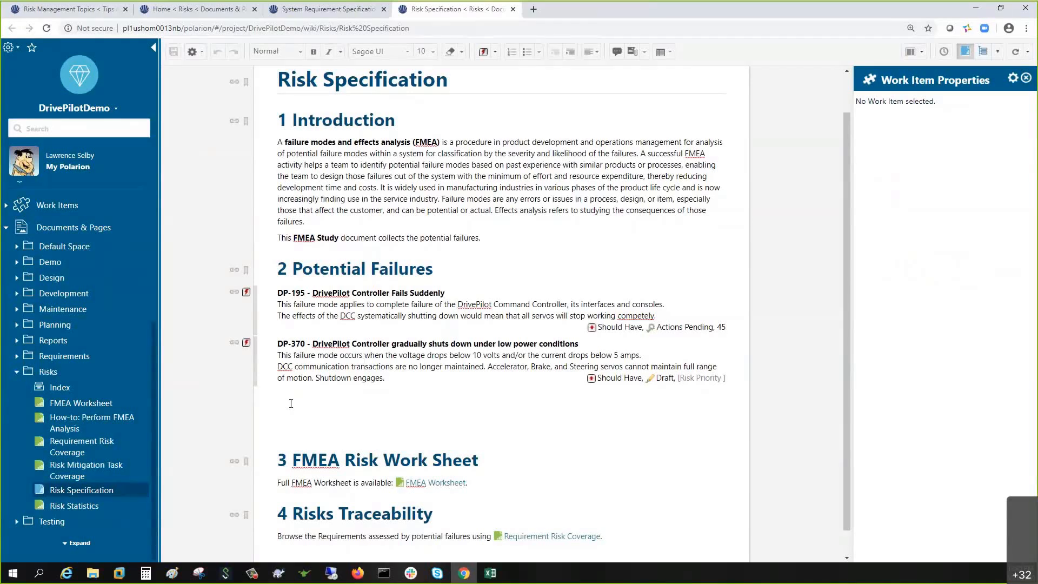
type("DrivePilot Fails when HUD is activated.")
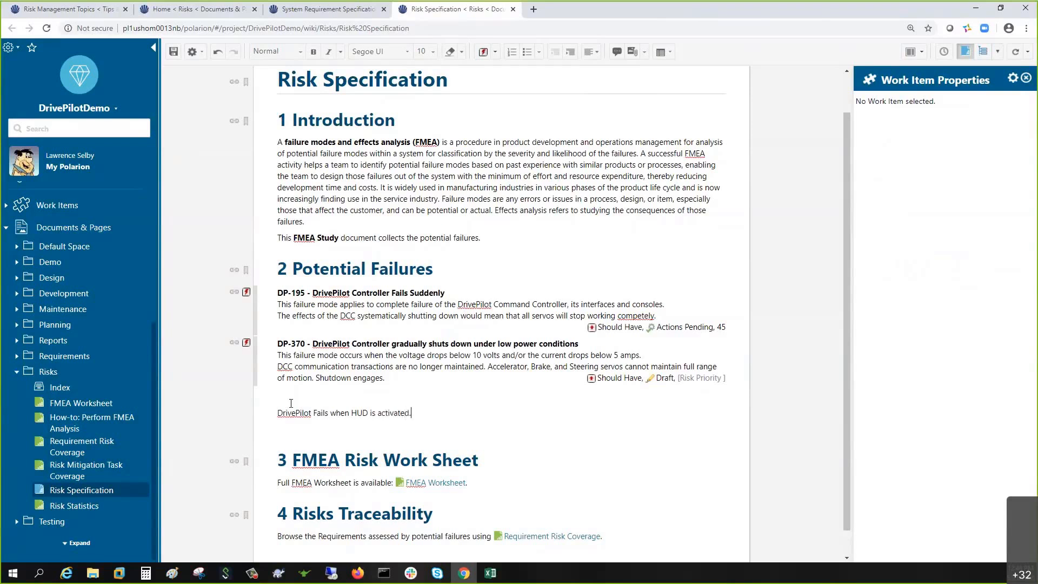
left_click(484, 53)
left_click(173, 52)
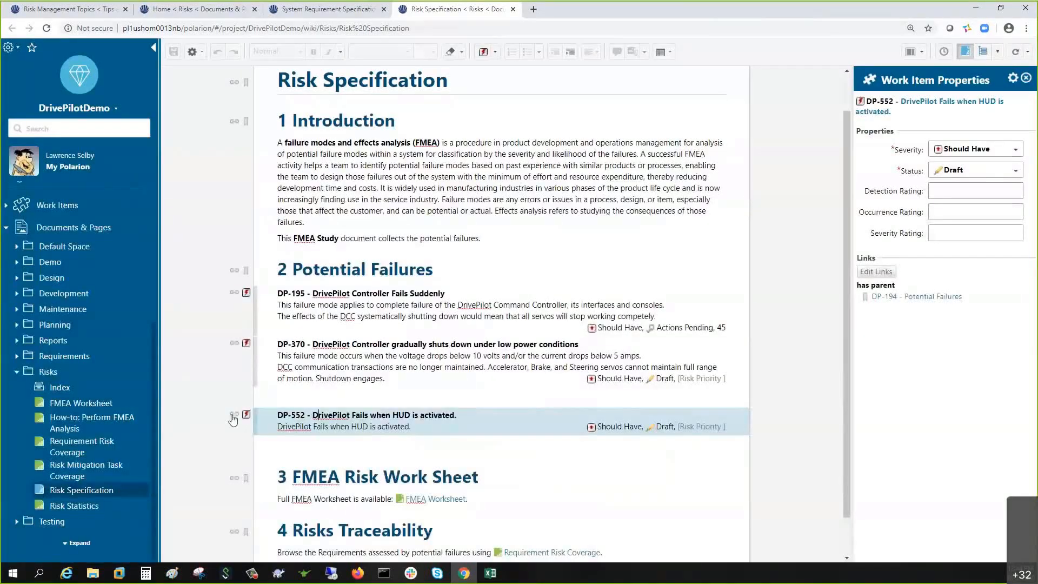
Link the new HUD risk to system requirements DP-541 and DP-540 with the assesses role and save the Risk Specification.
left_click(234, 415)
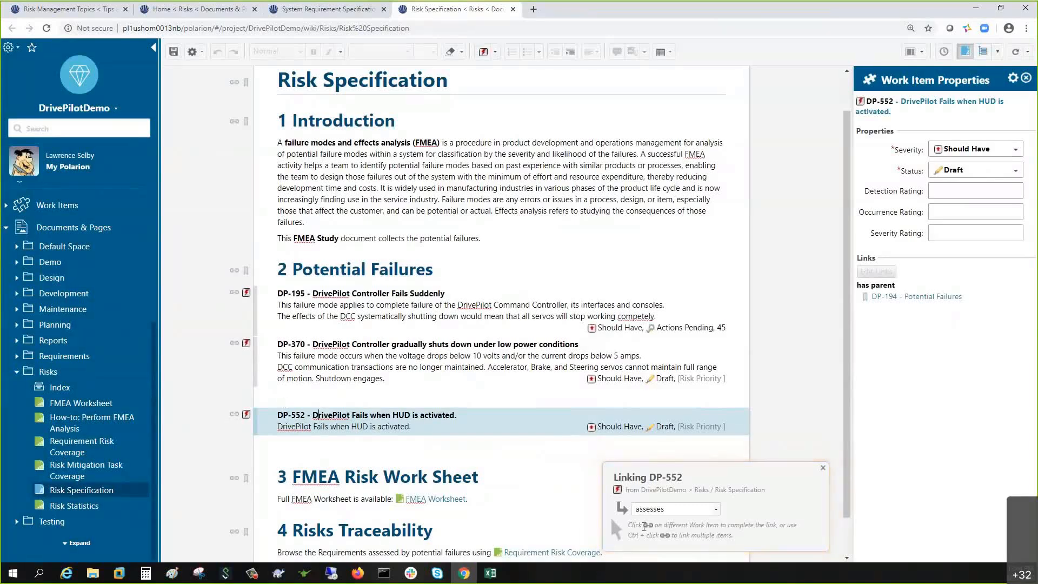
left_click(301, 12)
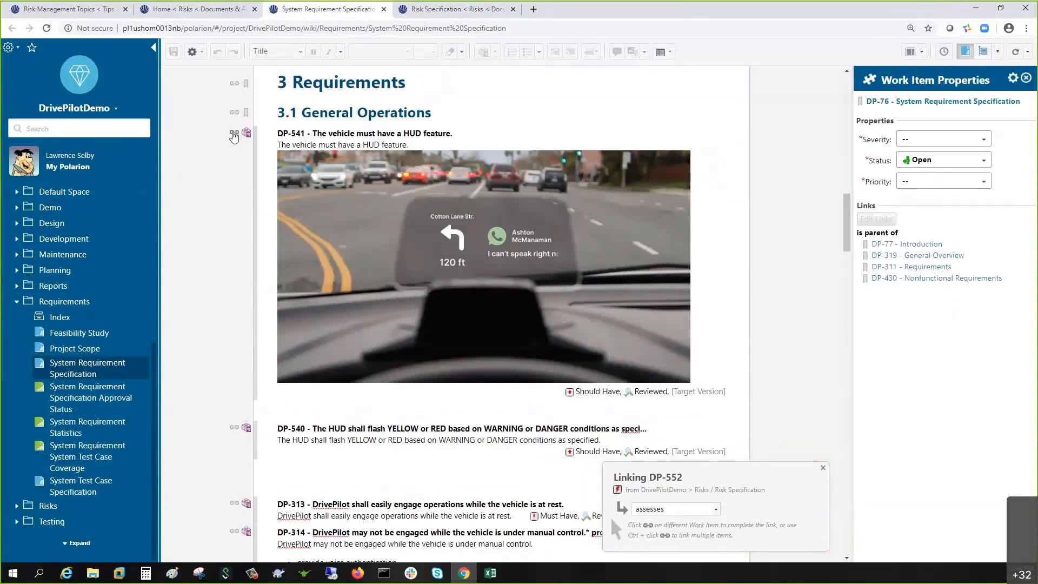
left_click(234, 134)
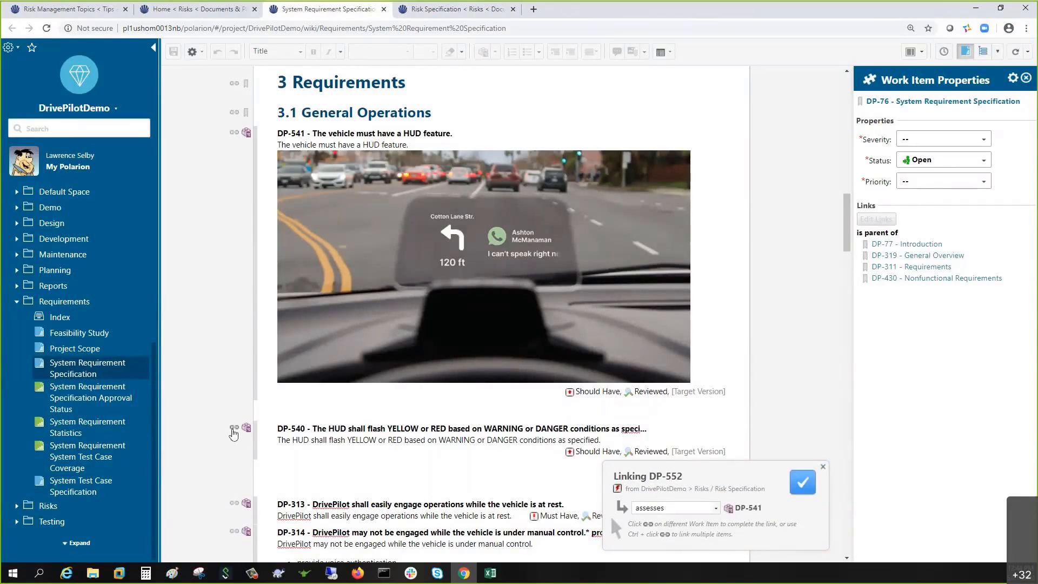
left_click(233, 430)
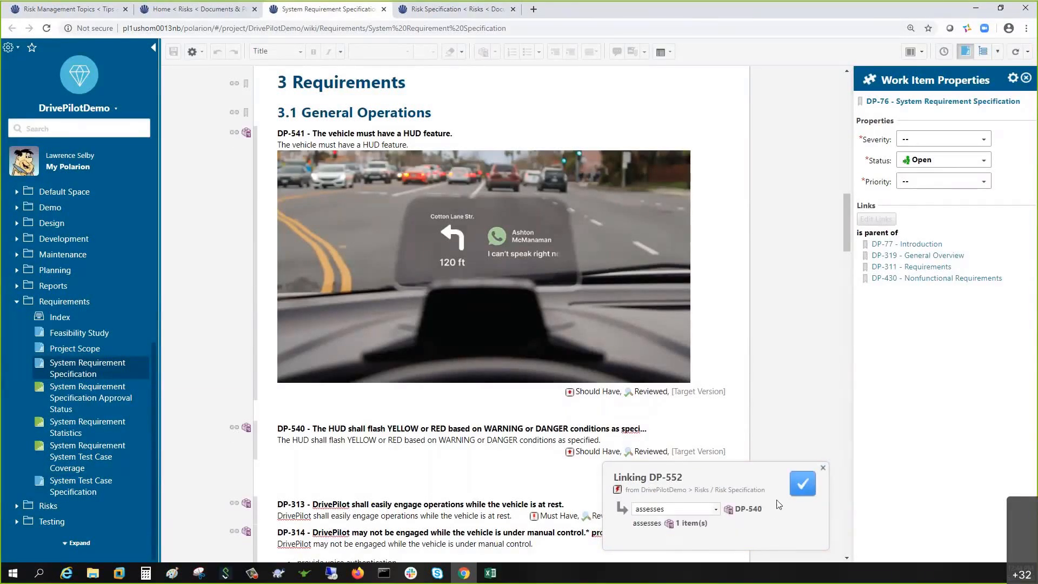
left_click(799, 487)
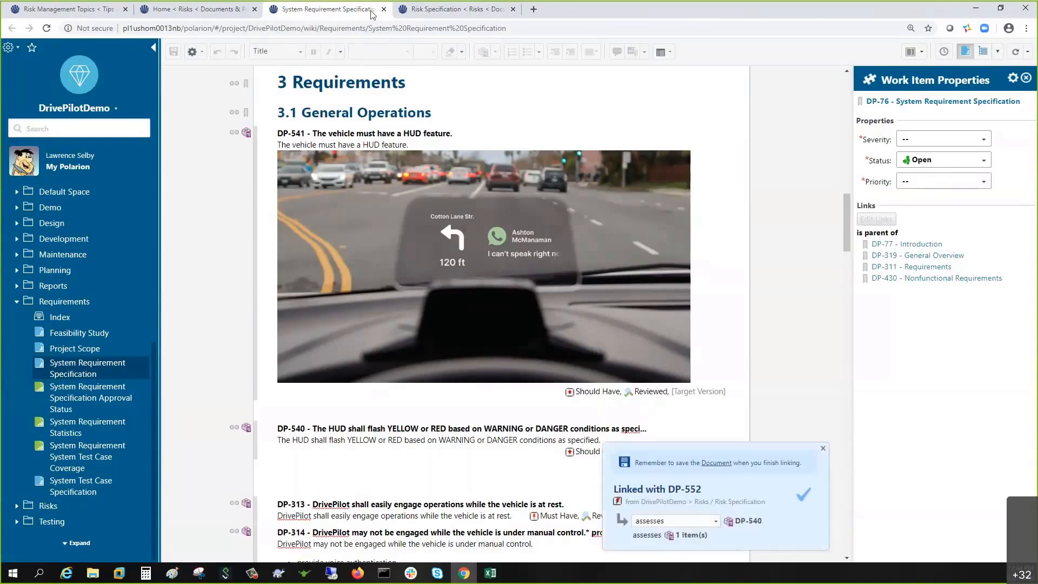
left_click(436, 11)
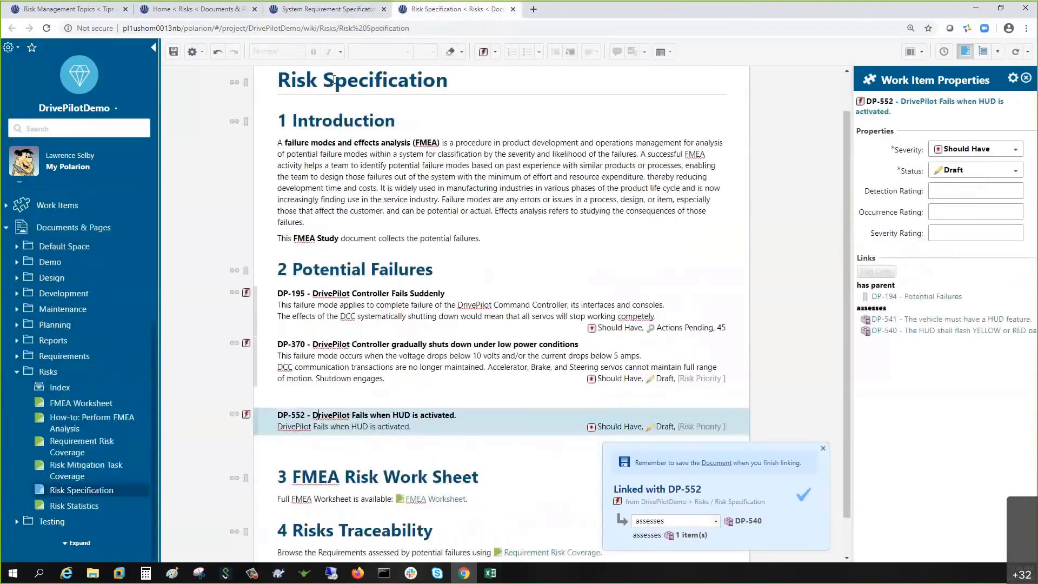
key("ctrl+s")
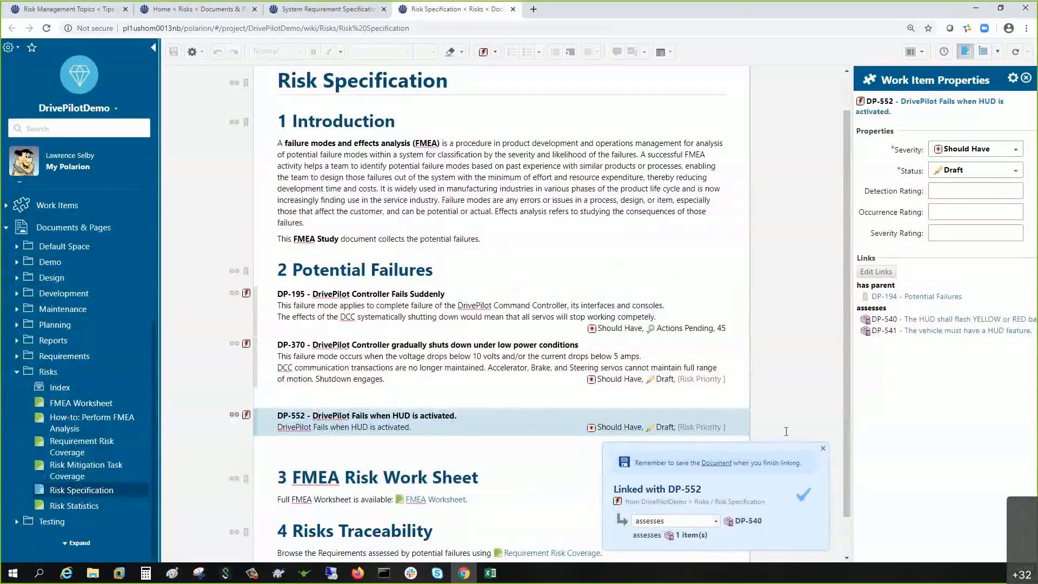
left_click(822, 448)
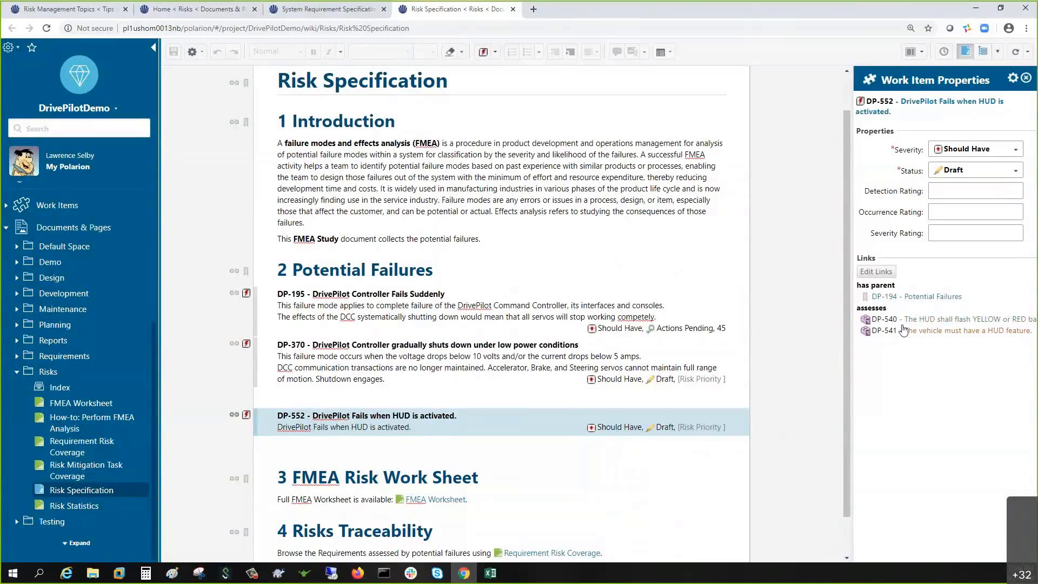
Open the Requirement Risk Coverage report from the Risks home page in a new browser tab and check which requirements have linked risks.
left_click(158, 12)
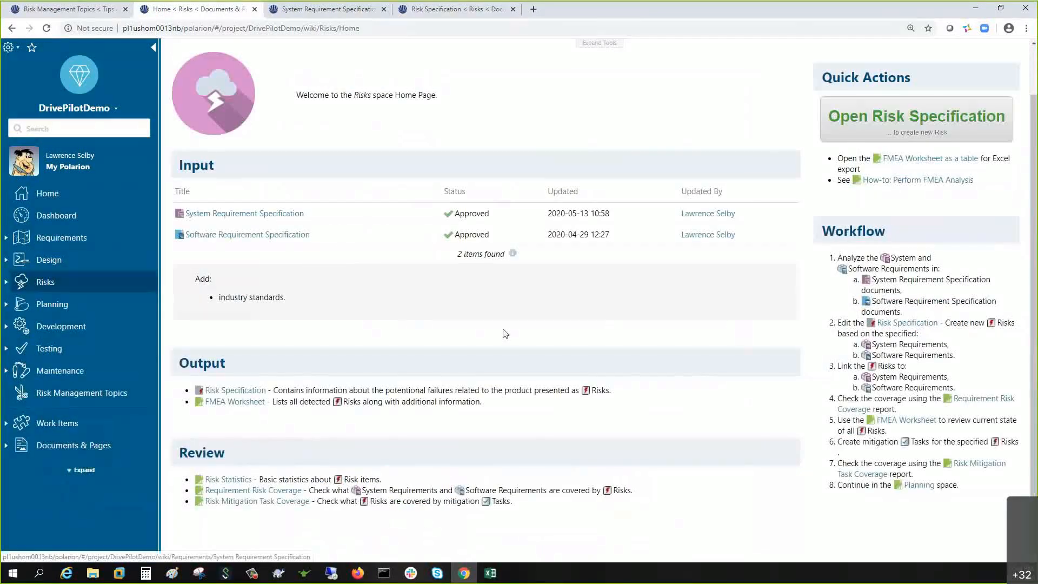
right_click(972, 405)
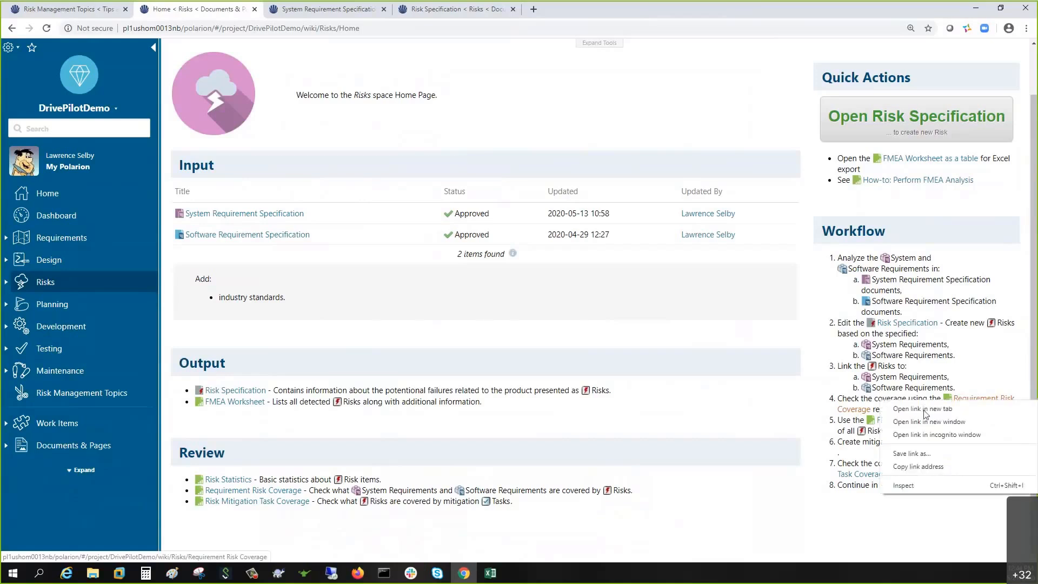
left_click(921, 409)
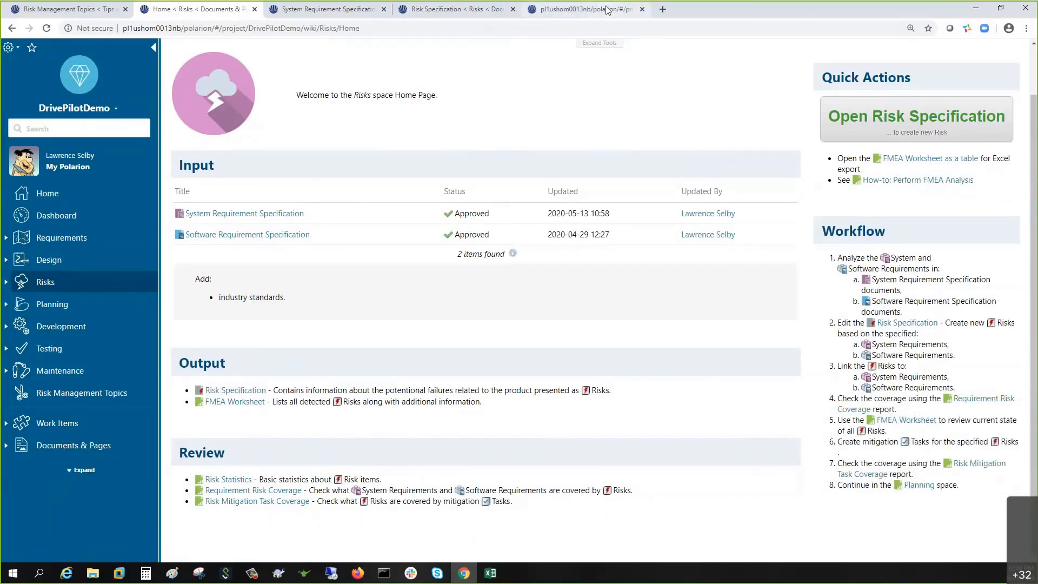
left_click(607, 9)
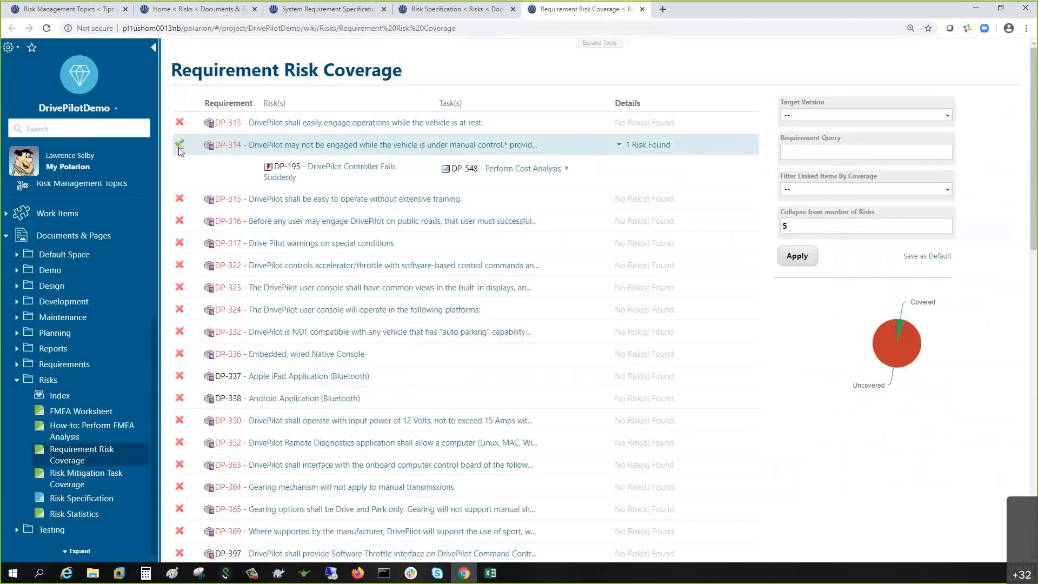
mouse_move(179, 147)
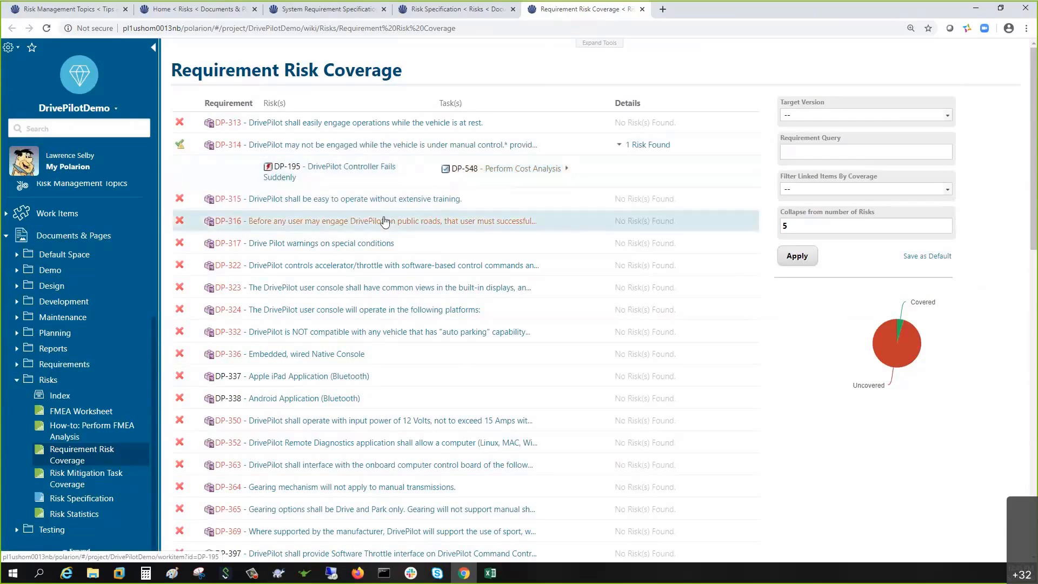
scroll(341, 309, "down", 4)
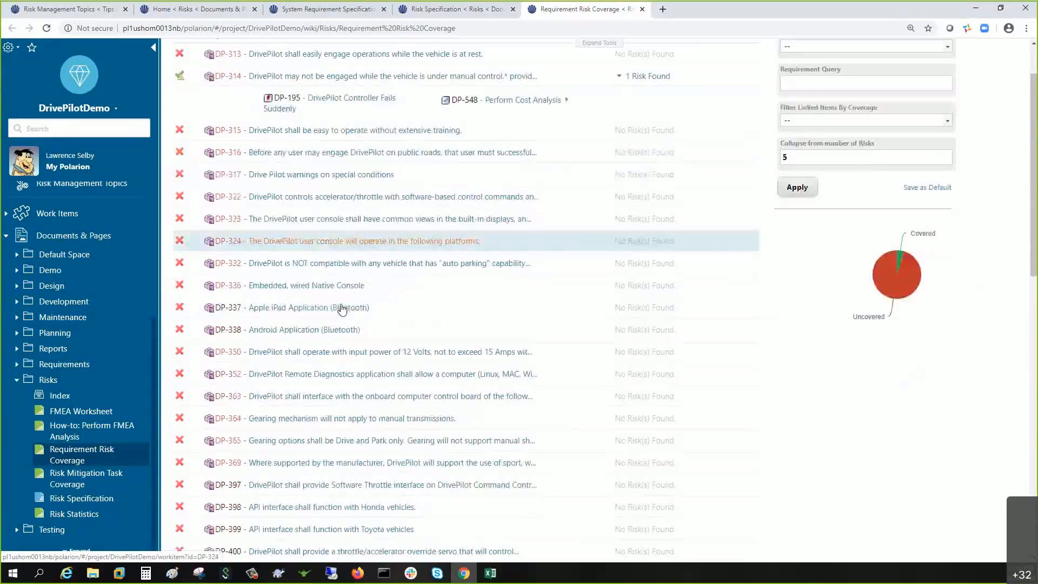
scroll(341, 308, "down", 10)
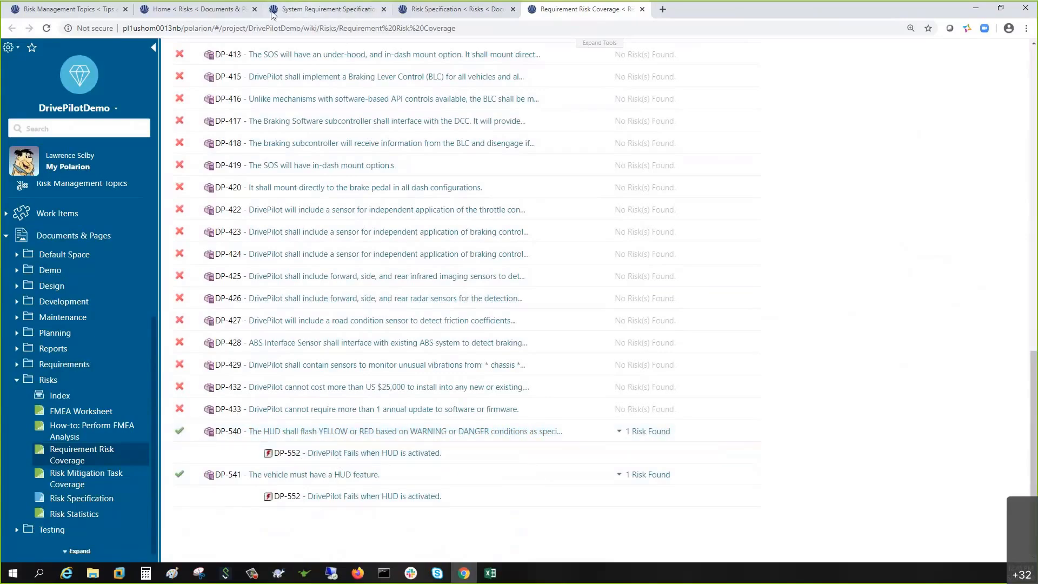
Open the FMEA Worksheet from the Risks home page in a new browser tab and show the properties of the new HUD risk.
left_click(212, 12)
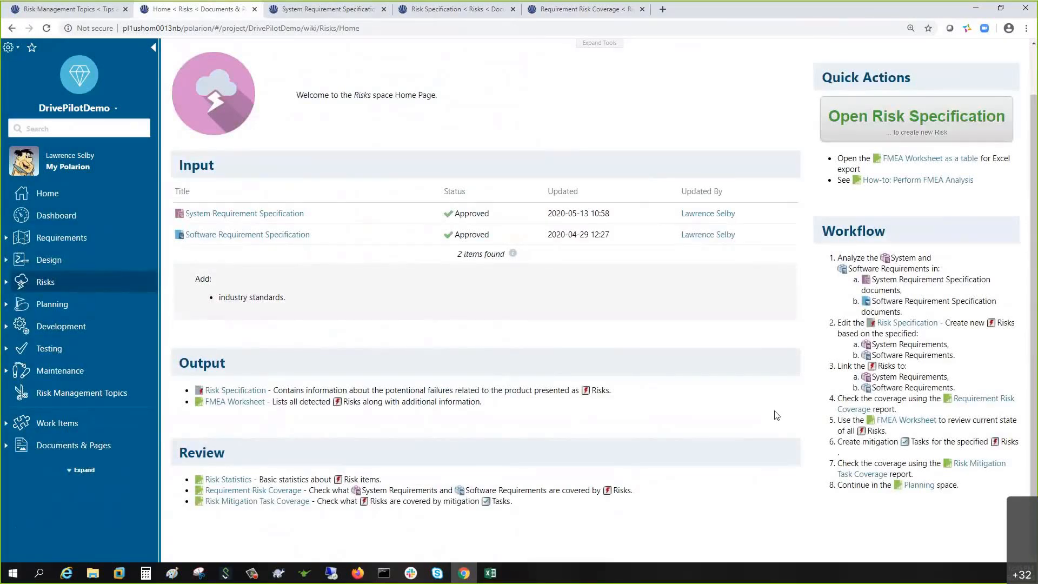
right_click(899, 425)
left_click(905, 427)
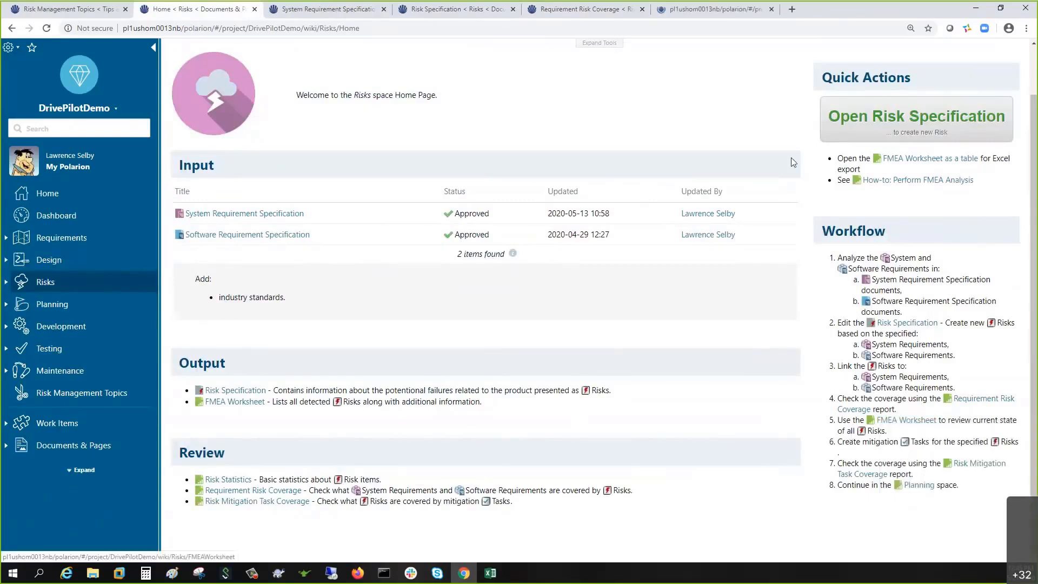
left_click(712, 9)
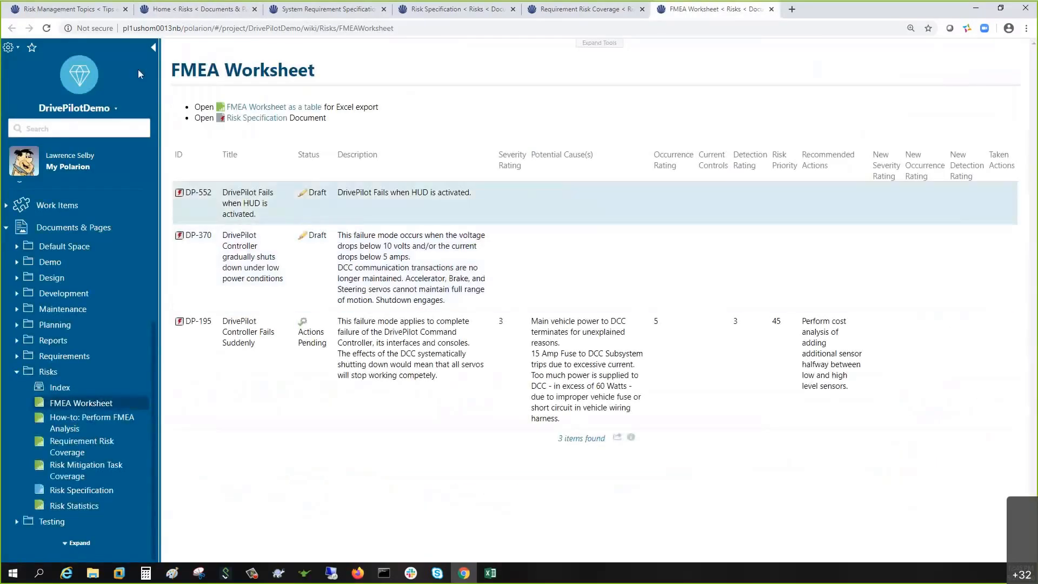
left_click(153, 48)
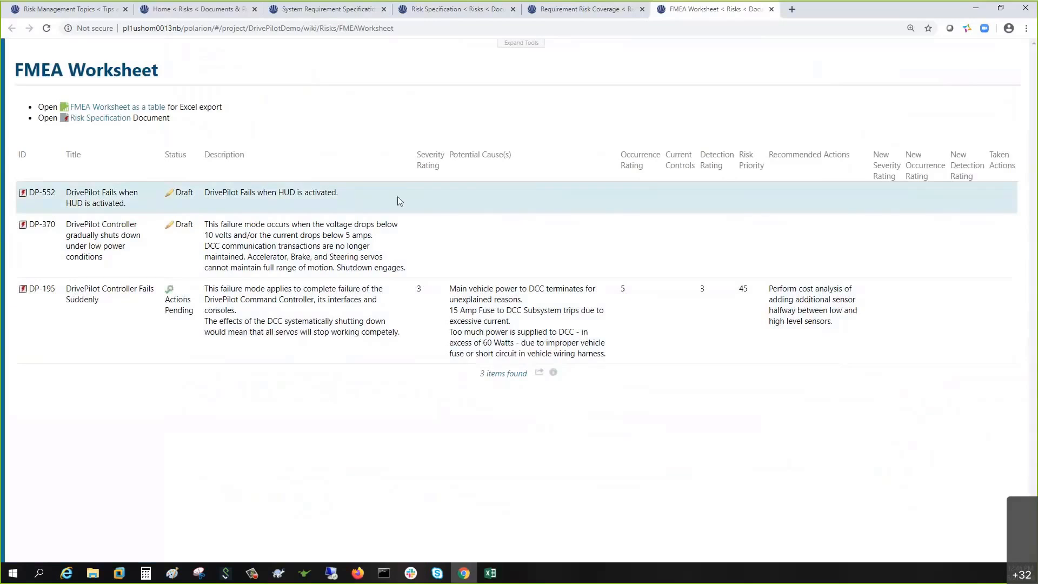
left_click(372, 201)
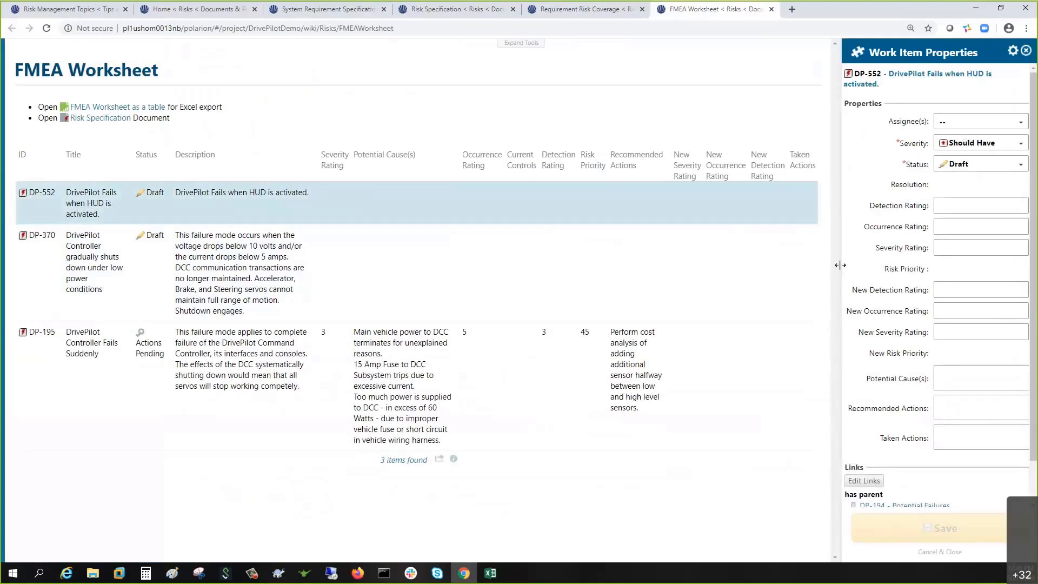
Rate the new HUD risk with detection 1, occurrence 2 and severity 3.
left_click(946, 195)
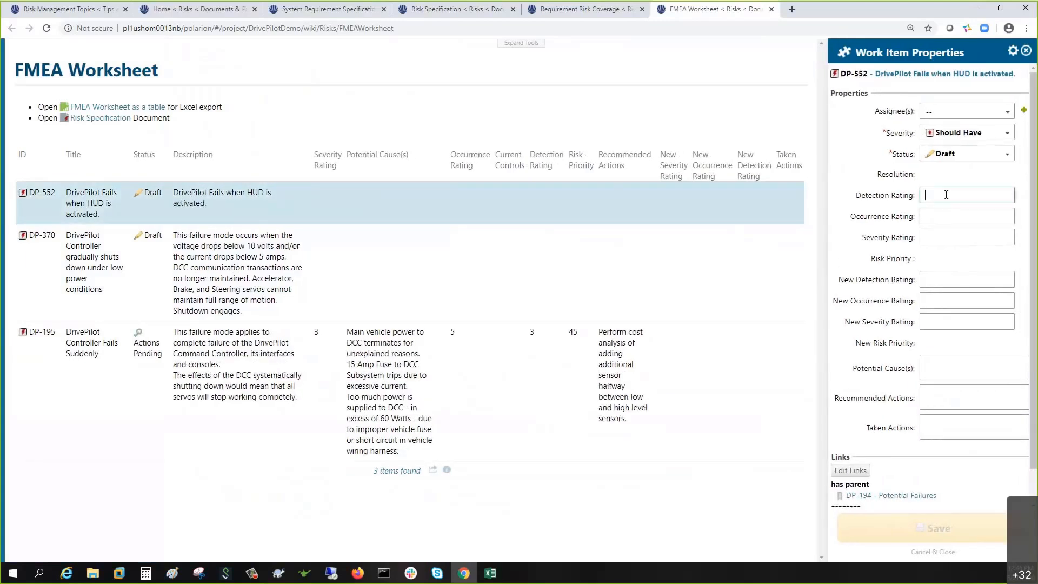
type("1")
left_click(940, 215)
type("2")
left_click(950, 241)
type("3")
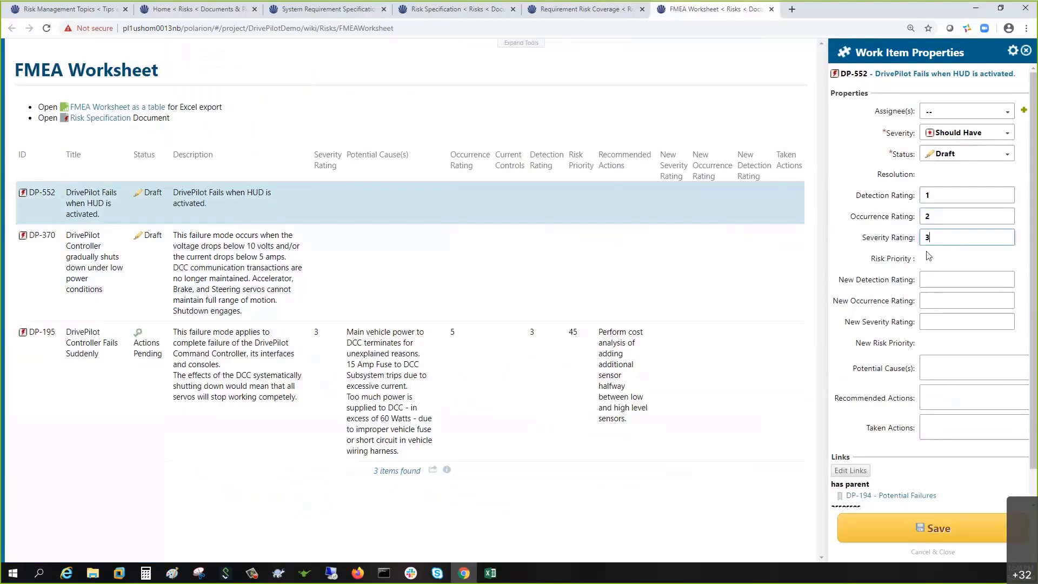
Enter "sensor failure" as potential cause and "fix sensor" as recommended action, save the HUD risk and close its properties.
left_click(930, 361)
type("sensor")
type("failure")
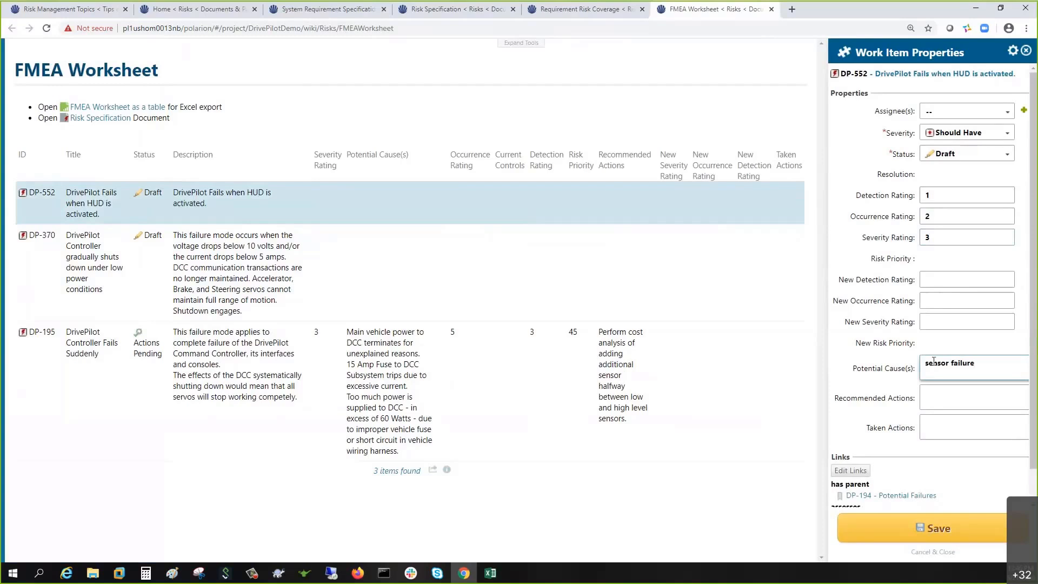
left_click(935, 397)
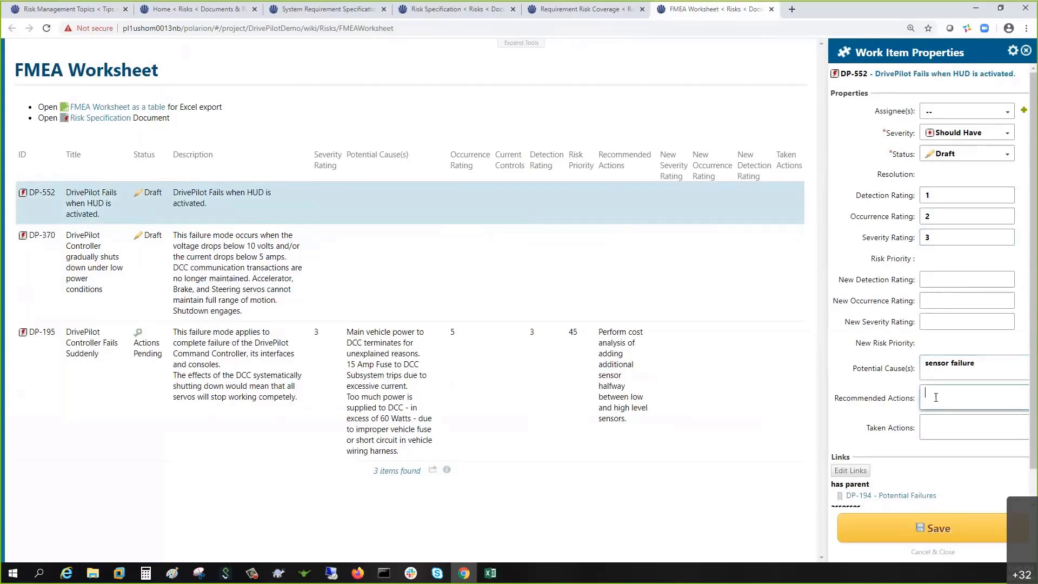
type("fix sensor")
left_click(934, 530)
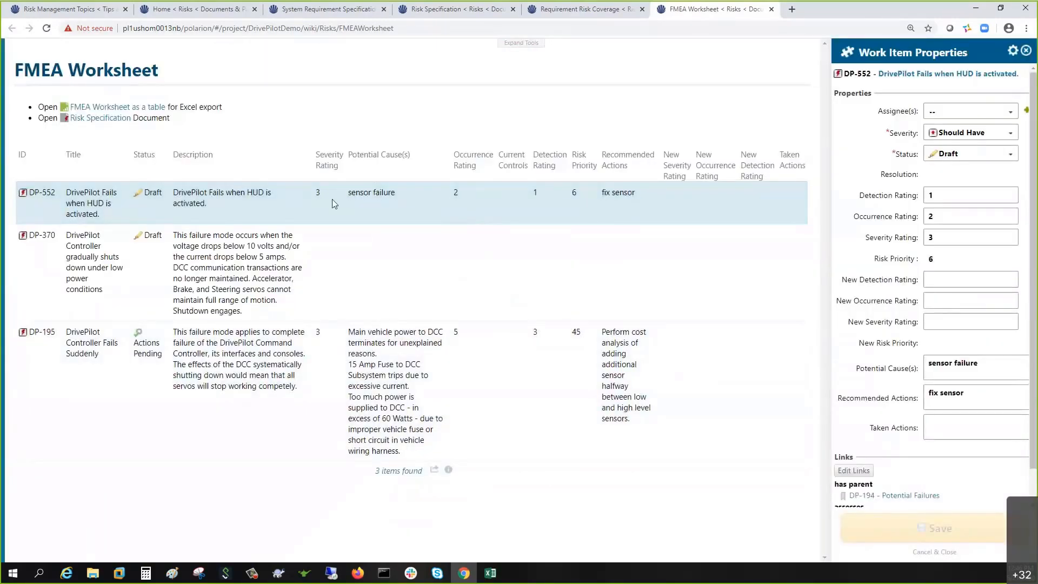
left_click(1026, 51)
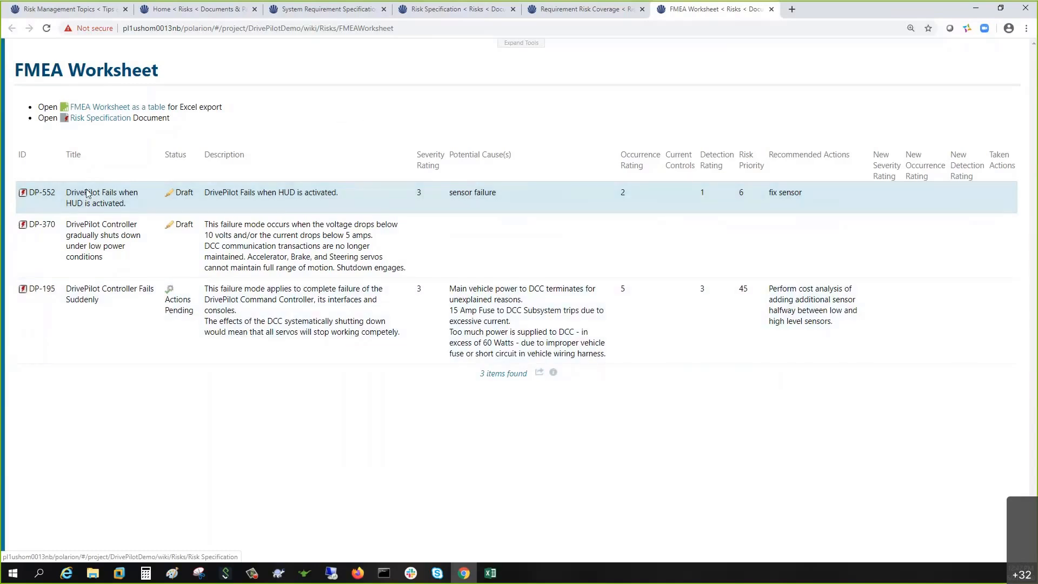
Open the FMEA Worksheet as a table in a new browser tab and switch to it.
right_click(119, 108)
left_click(193, 120)
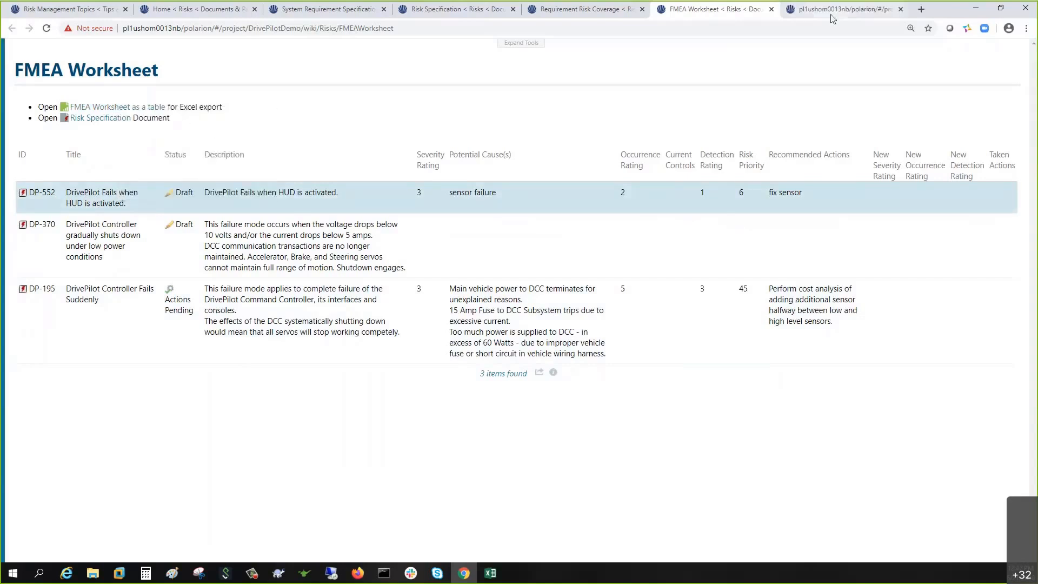
left_click(816, 9)
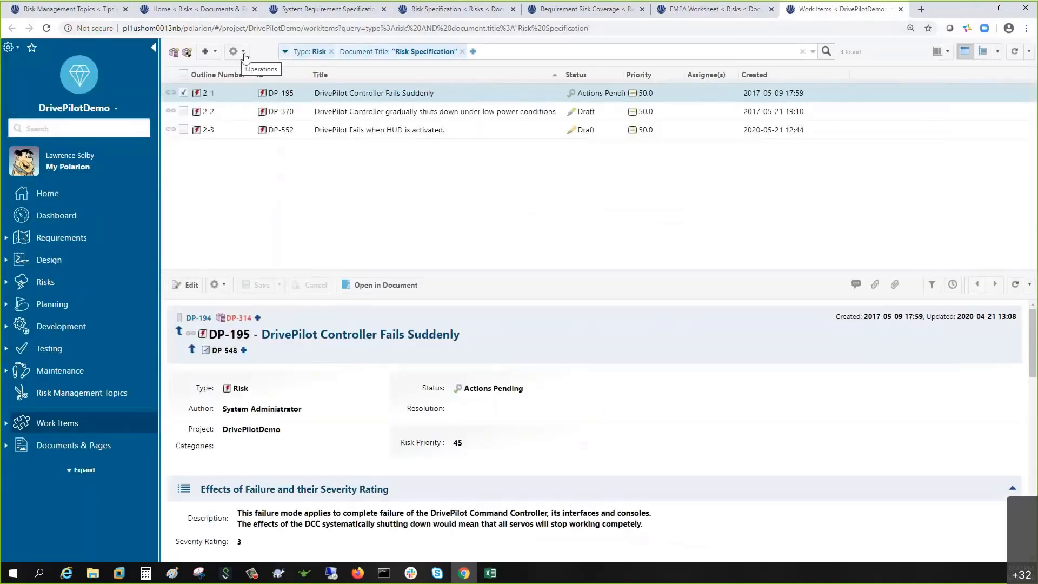
Export all found risks to Microsoft Excel (xlsx) using the FMEA Risk Worksheet template.
left_click(234, 51)
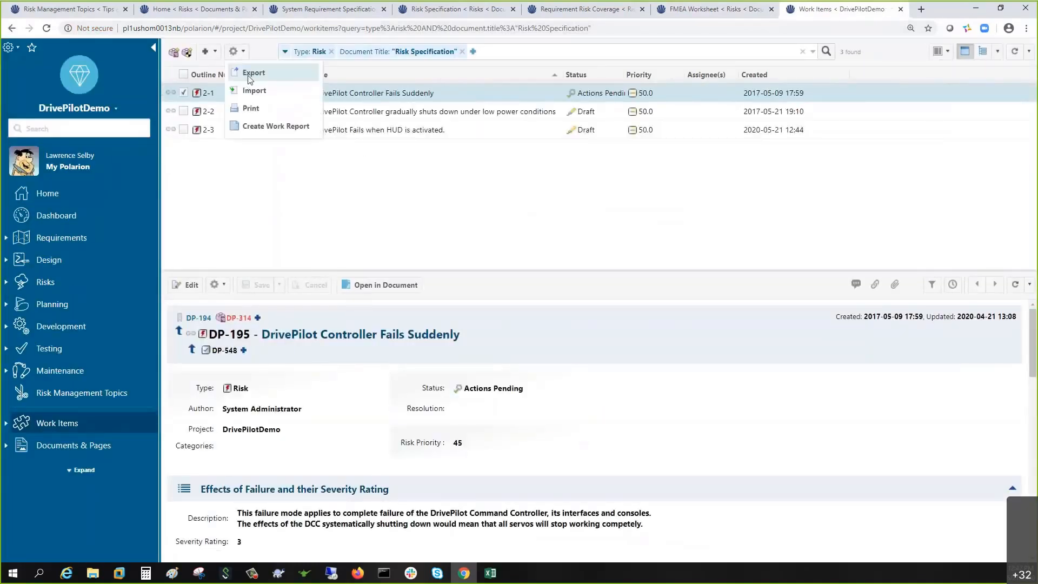
left_click(250, 76)
left_click(189, 179)
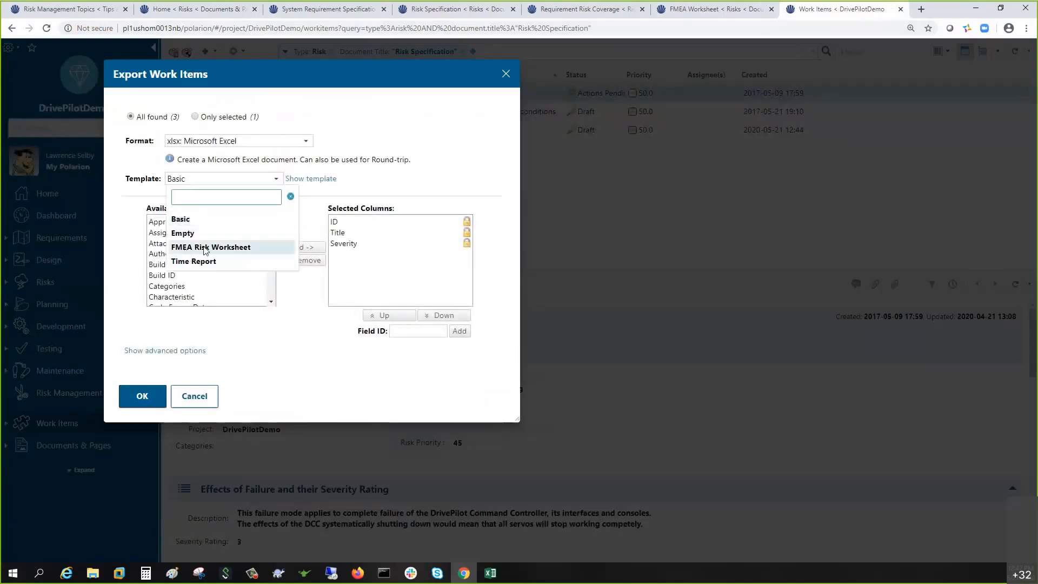
left_click(204, 248)
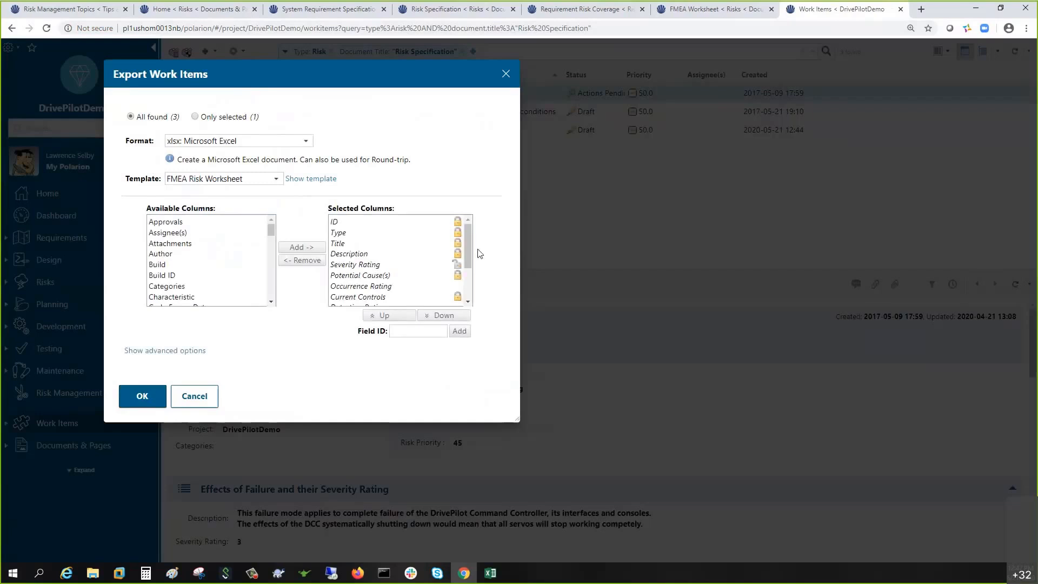
scroll(466, 244, "down", 3)
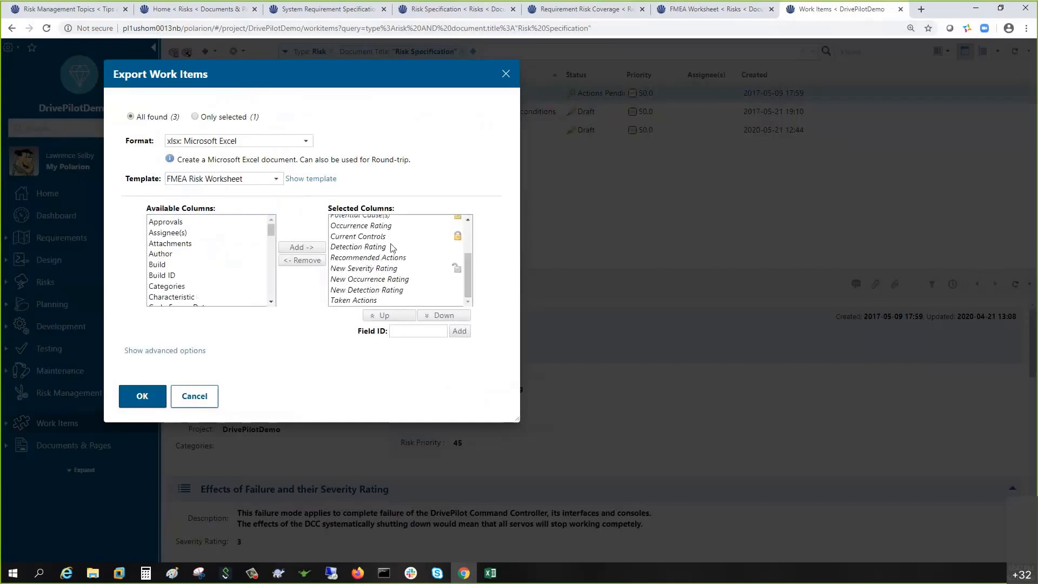
scroll(396, 268, "up", 2)
scroll(396, 268, "up", 1)
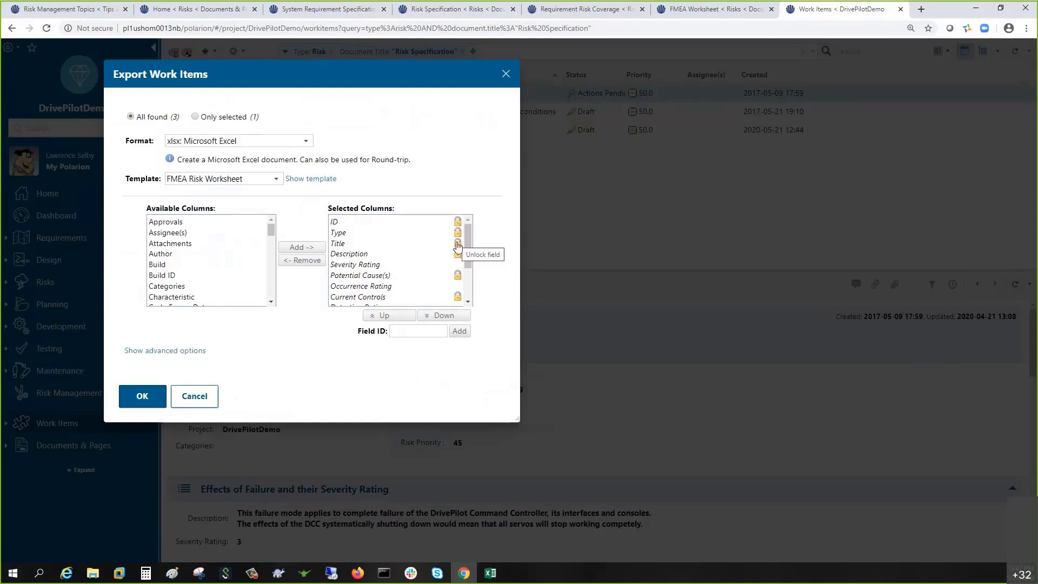
left_click(143, 396)
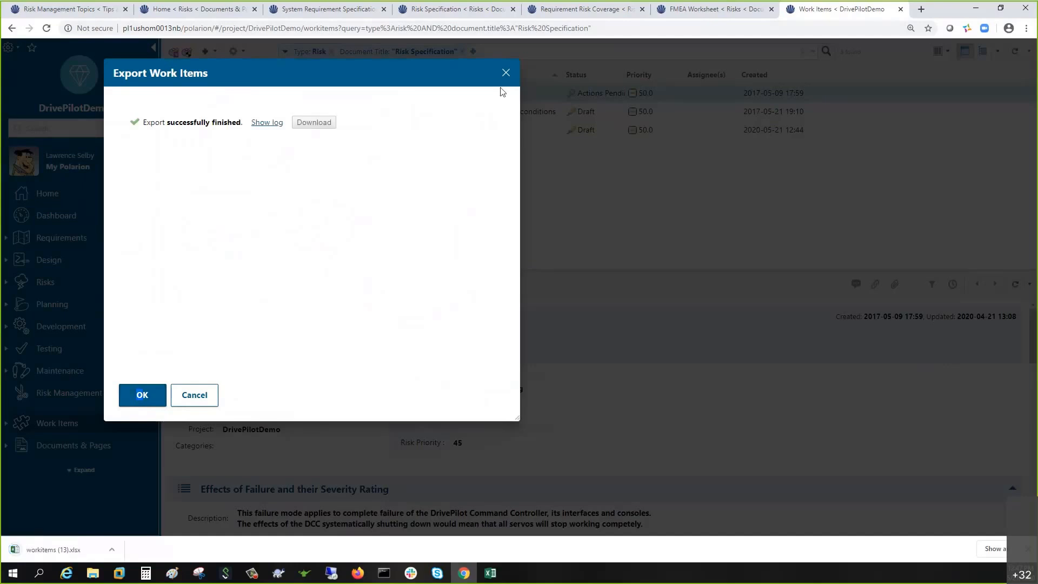
left_click(505, 72)
Open the exported workitems (13).xlsx in Excel, review its FMEA columns and minimize the open workbooks to return to the browser.
left_click(52, 549)
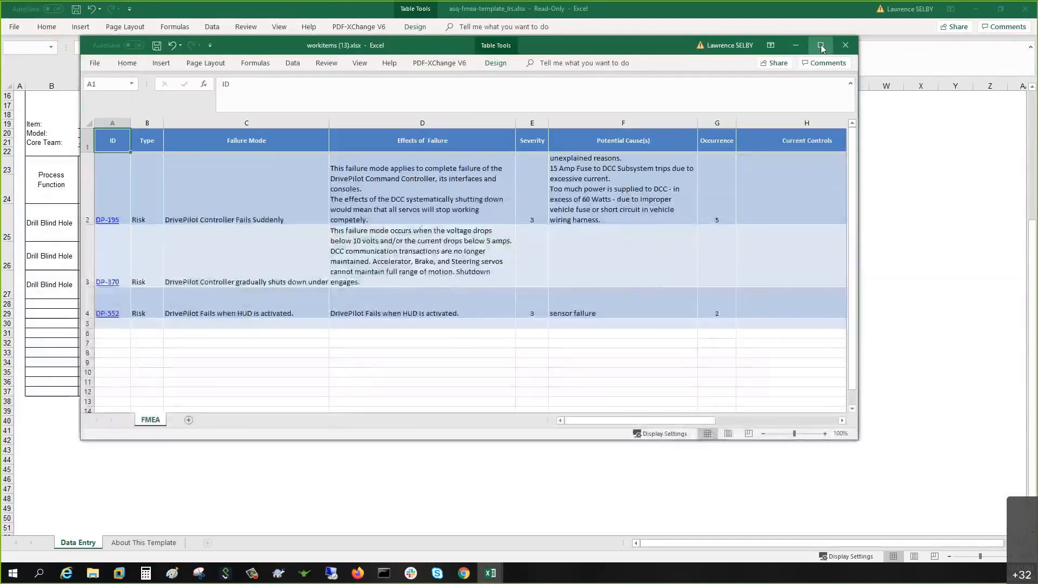
left_click(821, 45)
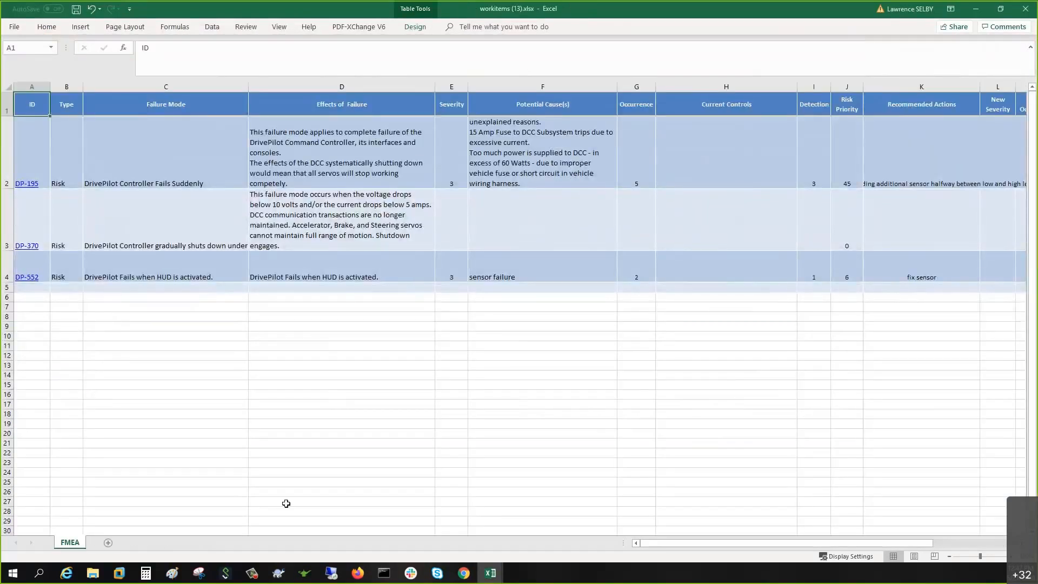
left_click_drag(702, 547, 895, 524)
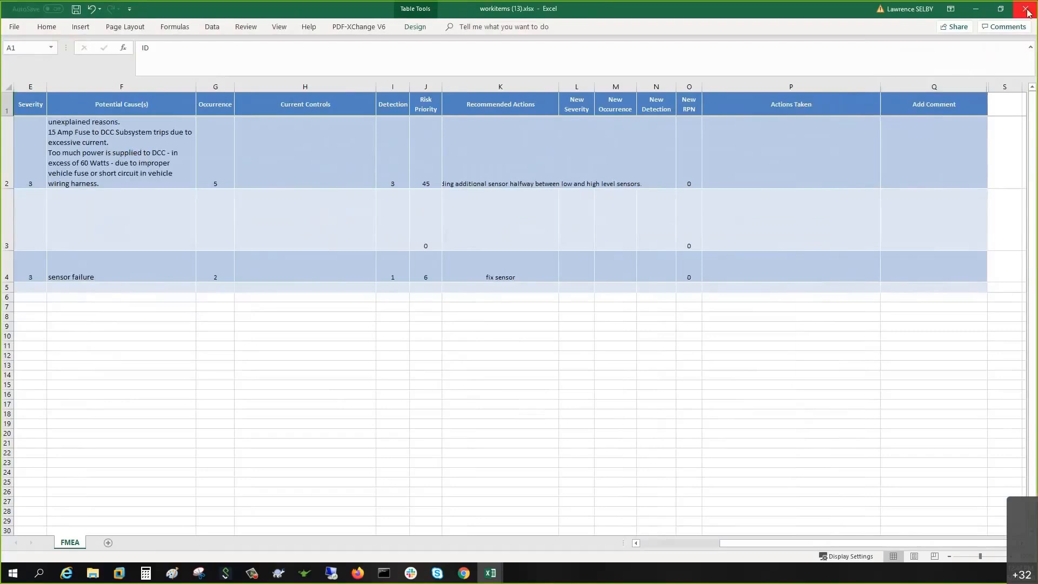
left_click(974, 15)
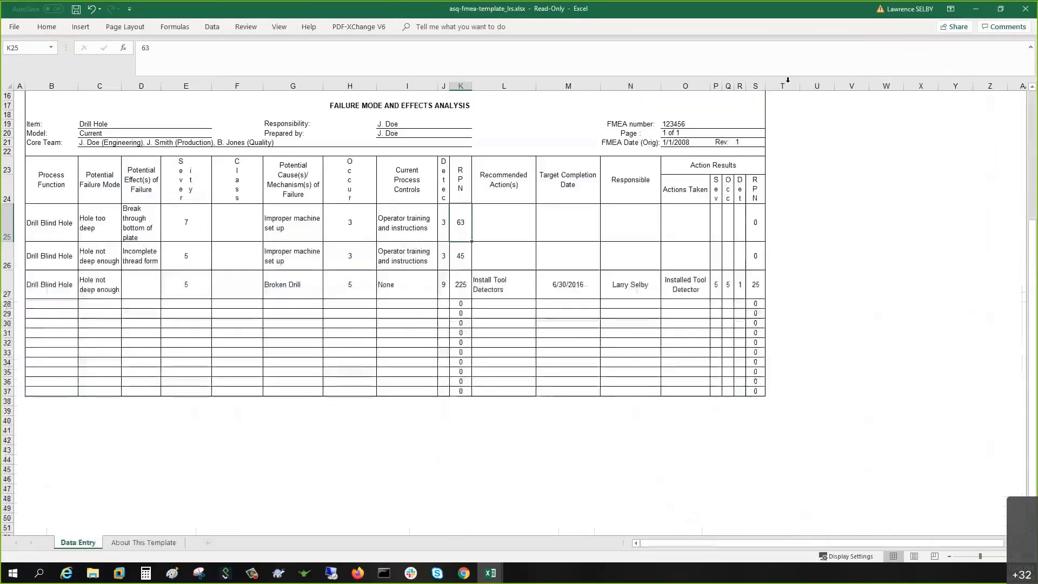
left_click(976, 13)
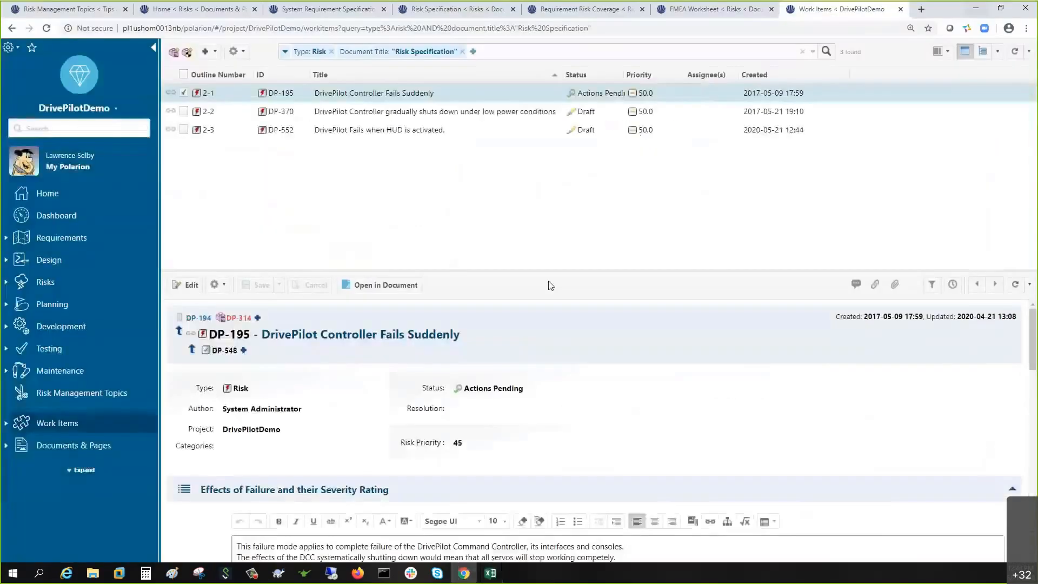
Open the Risk Mitigation Task Coverage report from the Risks home page in a new browser tab and check which risks have mitigating tasks.
left_click(168, 11)
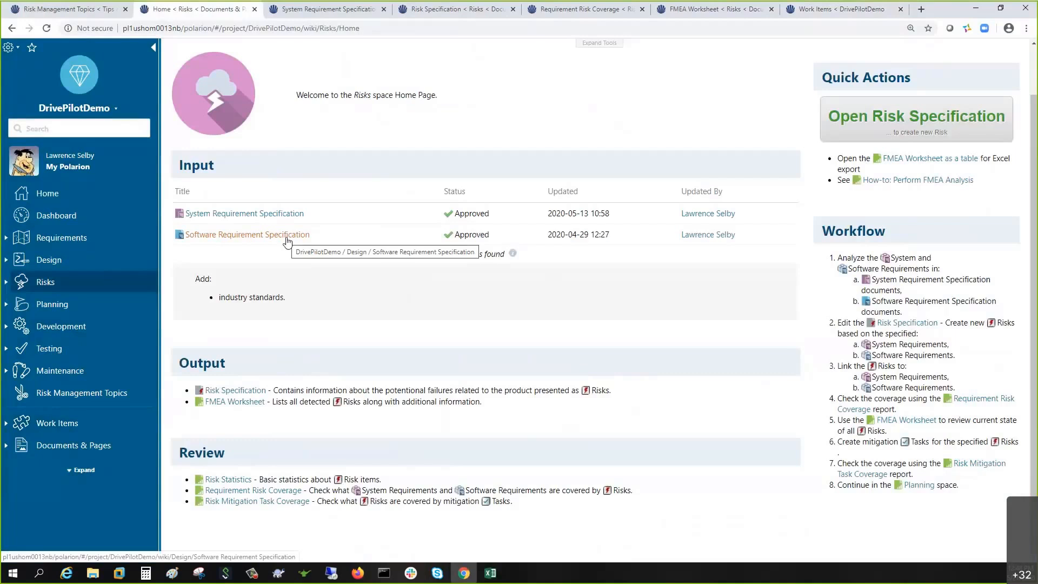
right_click(975, 468)
left_click(919, 478)
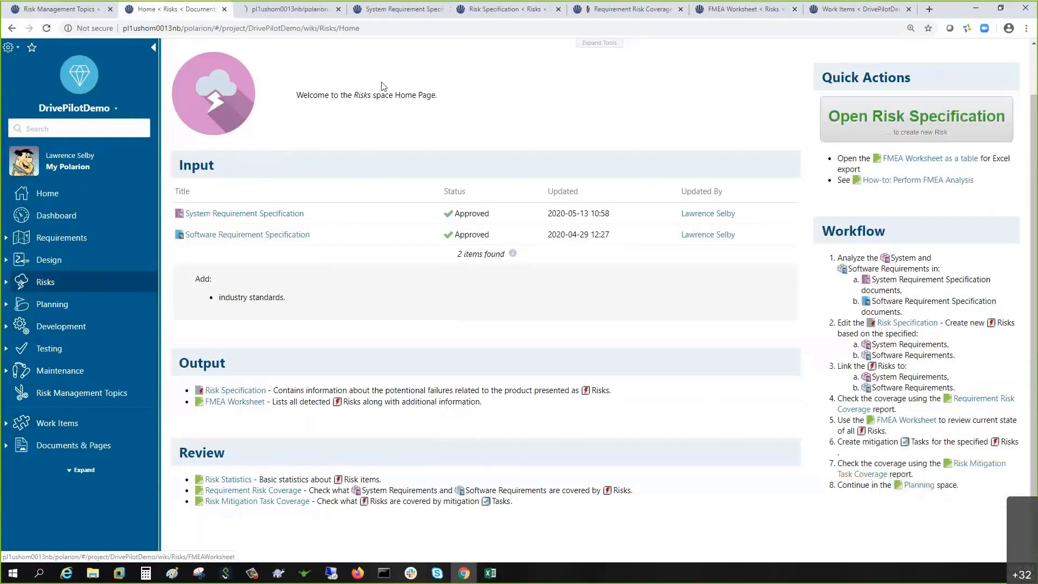
left_click(276, 10)
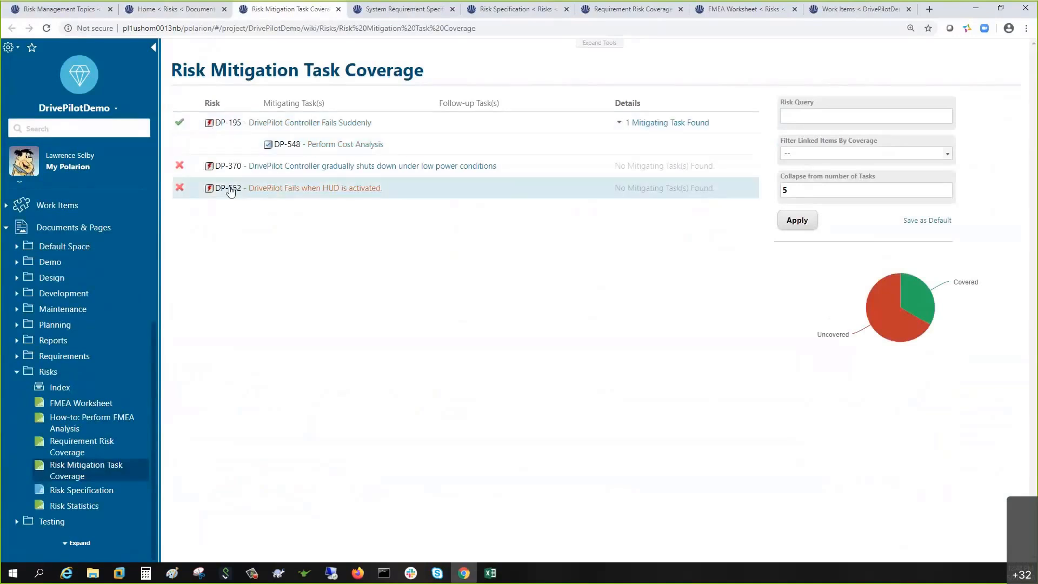
Open HUD risk DP-552 in a new browser tab and start a linked task titled "Design new Sensor".
right_click(285, 194)
left_click(300, 201)
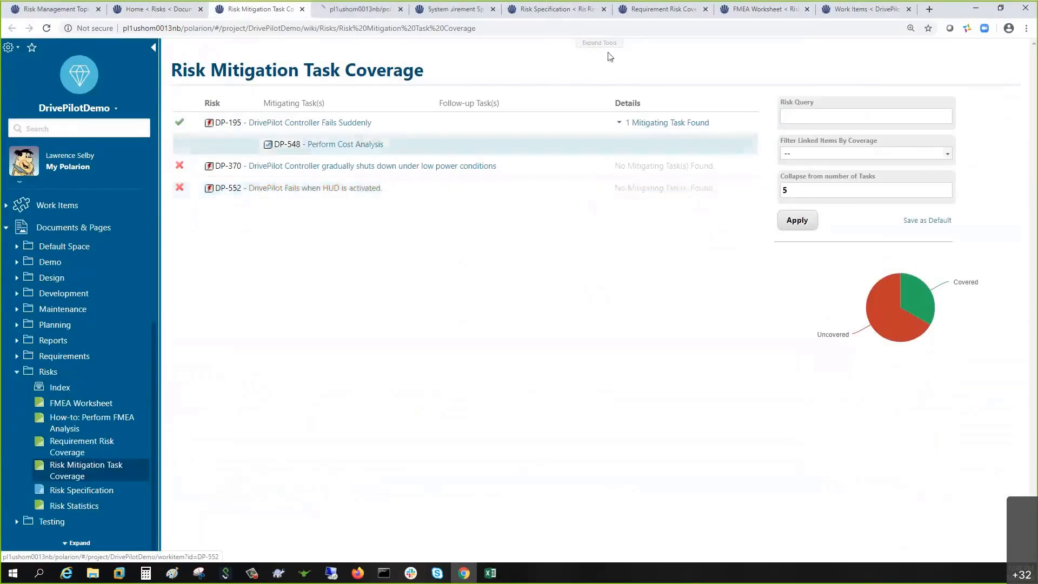
key("ctrl+Tab")
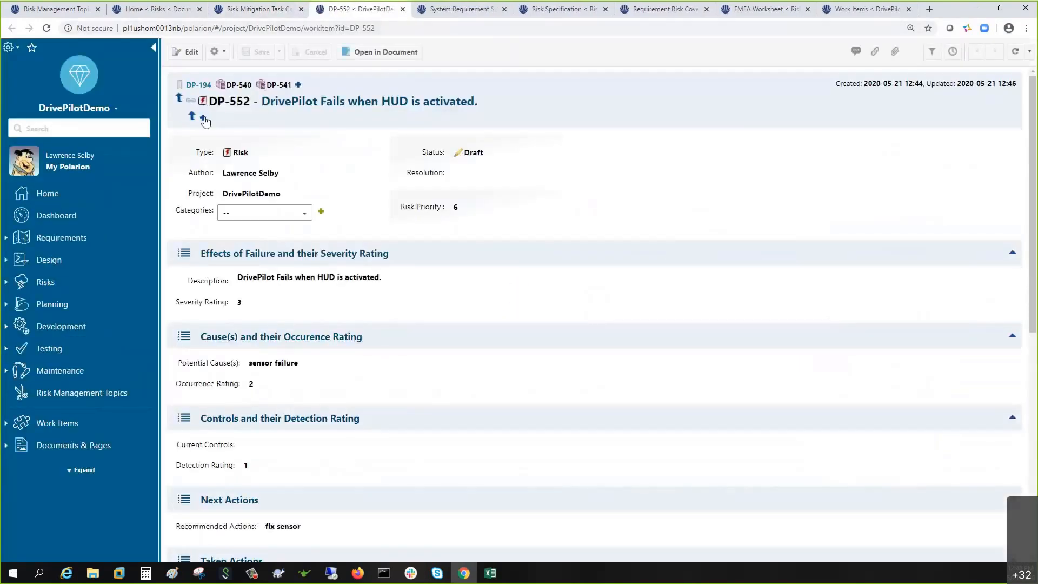
left_click(205, 118)
left_click(252, 127)
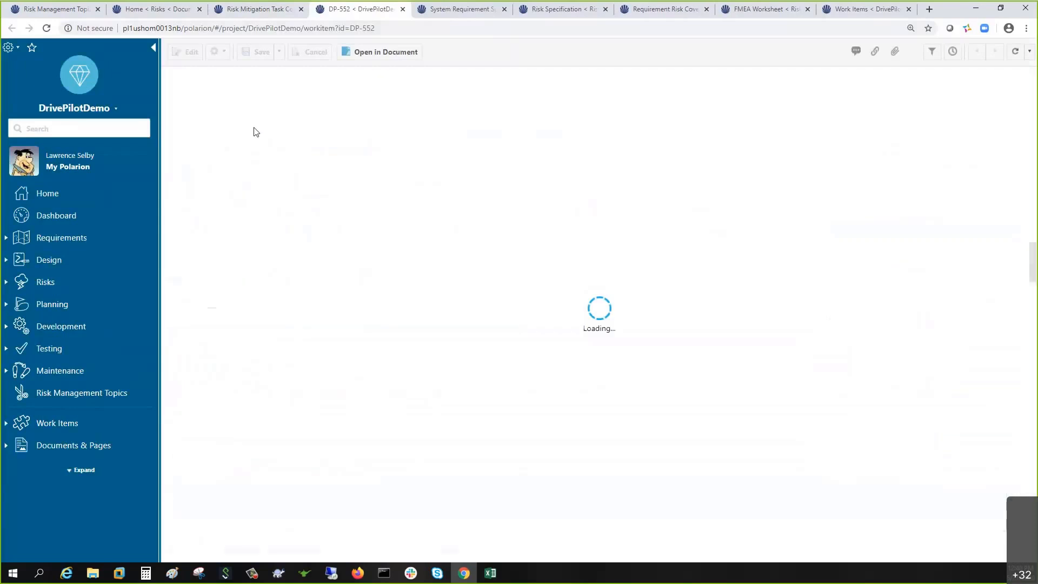
type("Design new ")
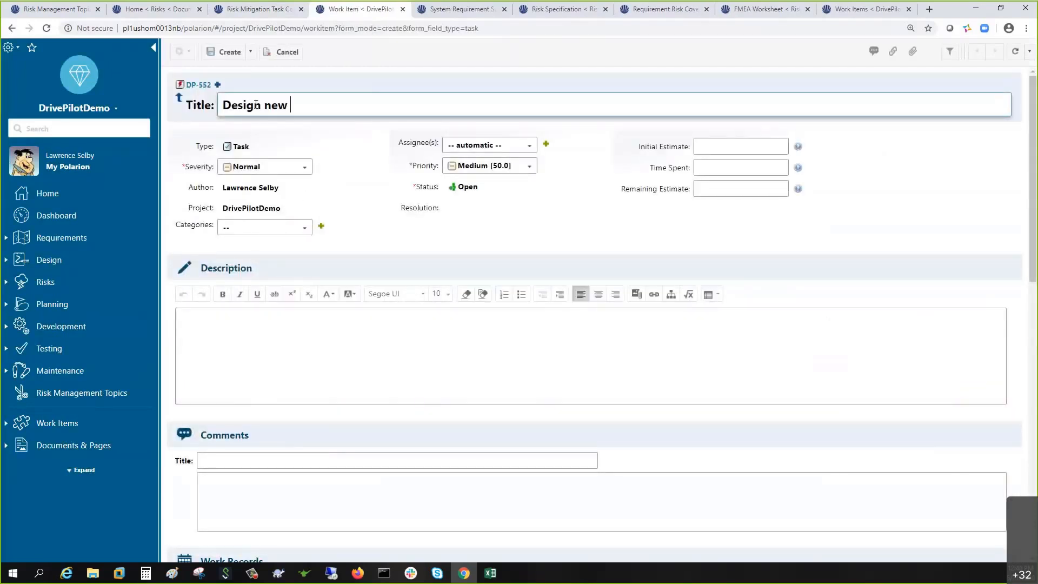
type("Sensor")
Assign the new task to the project user who is its author, set its priority to Highest [90.0] and create it.
left_click(468, 155)
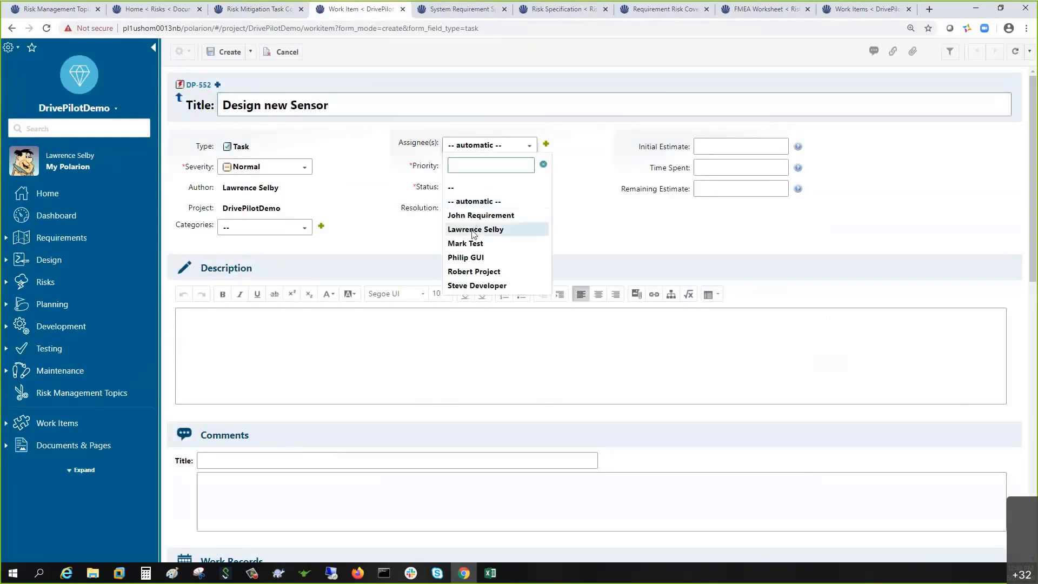
left_click(471, 230)
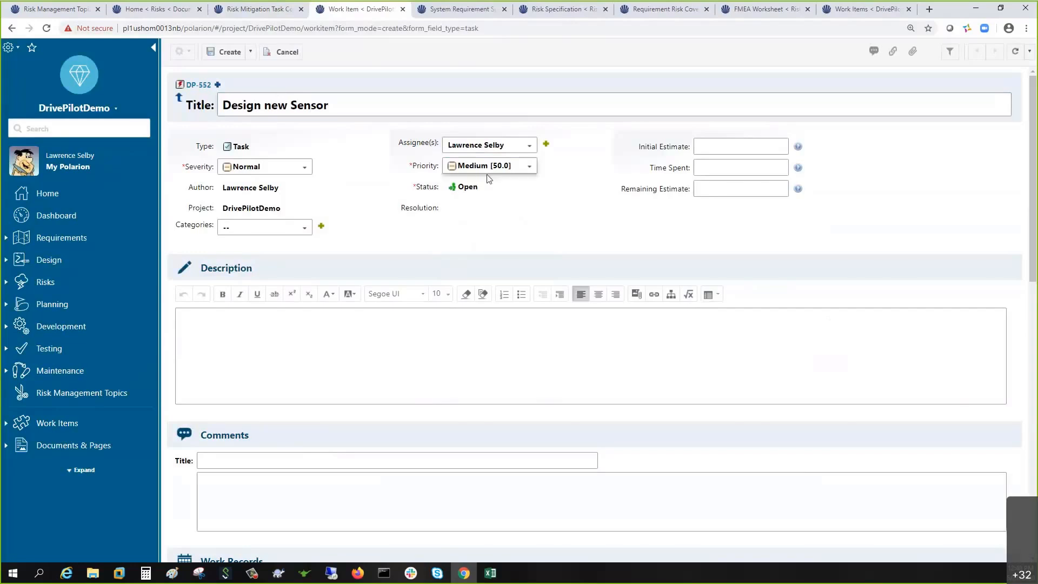
left_click(487, 167)
left_click(482, 209)
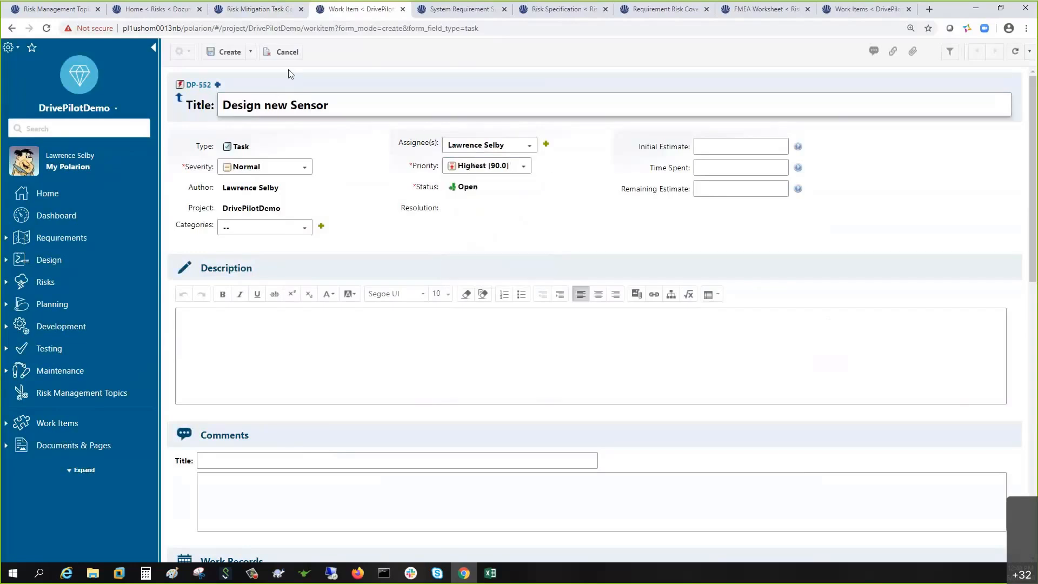
left_click(225, 52)
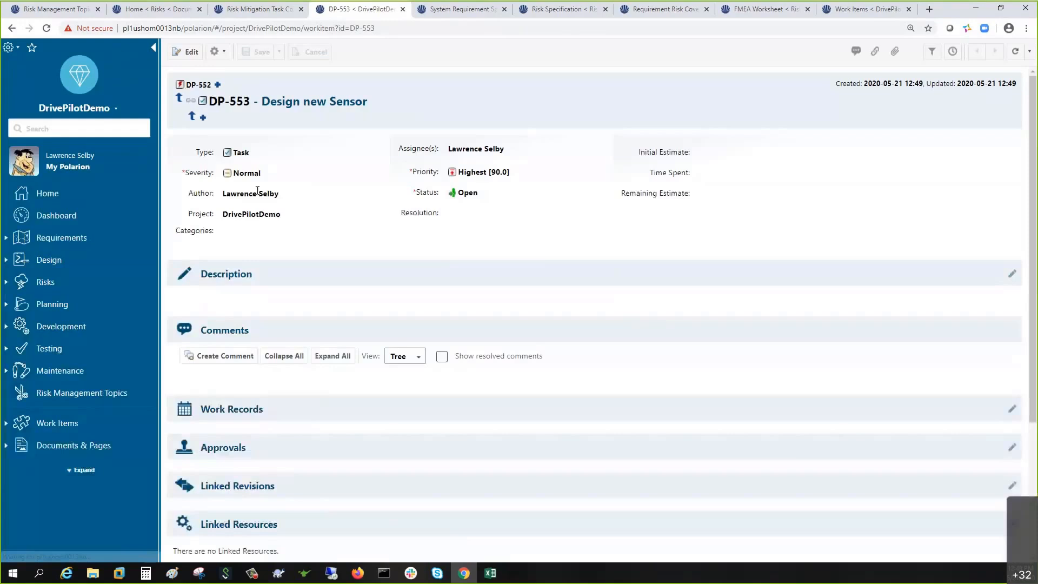
Reload the Risk Mitigation Task Coverage report and check the HUD risk's mitigating task.
left_click(262, 10)
left_click(397, 33)
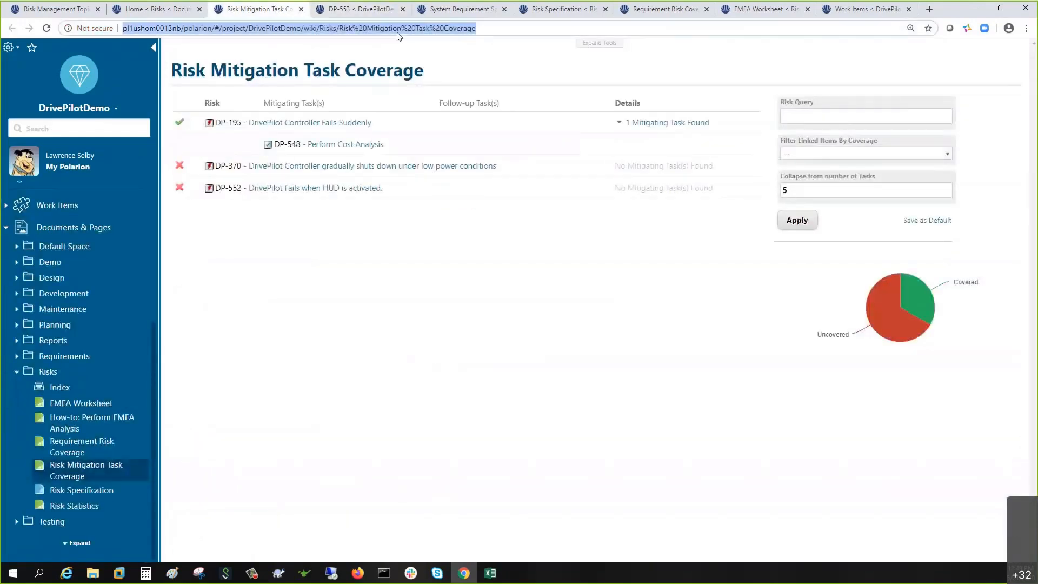
key("Return")
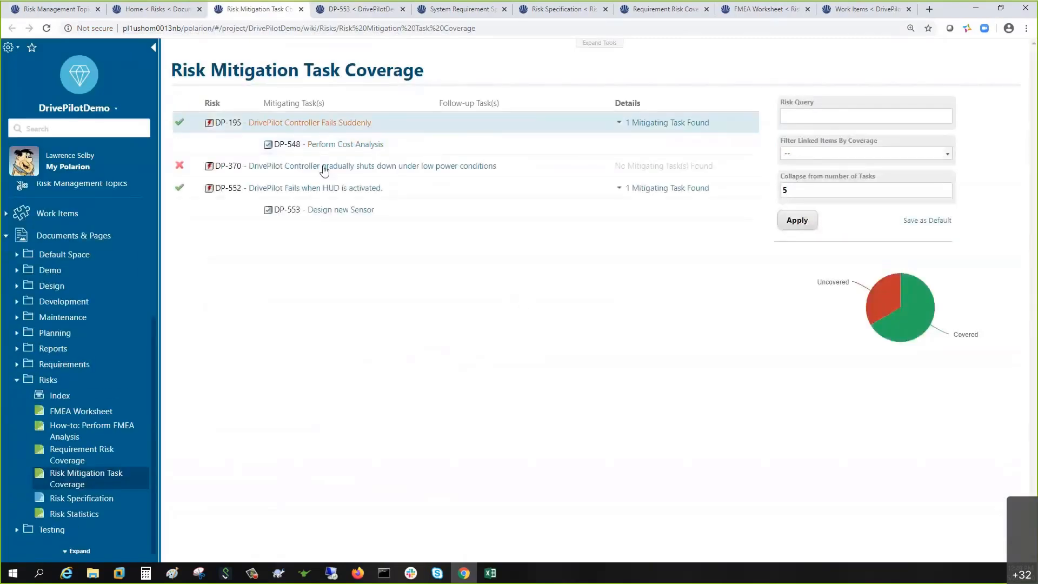
Revisit the open System Requirement Specification, Risk Specification, Requirement Risk Coverage and FMEA Worksheet pages.
left_click(465, 9)
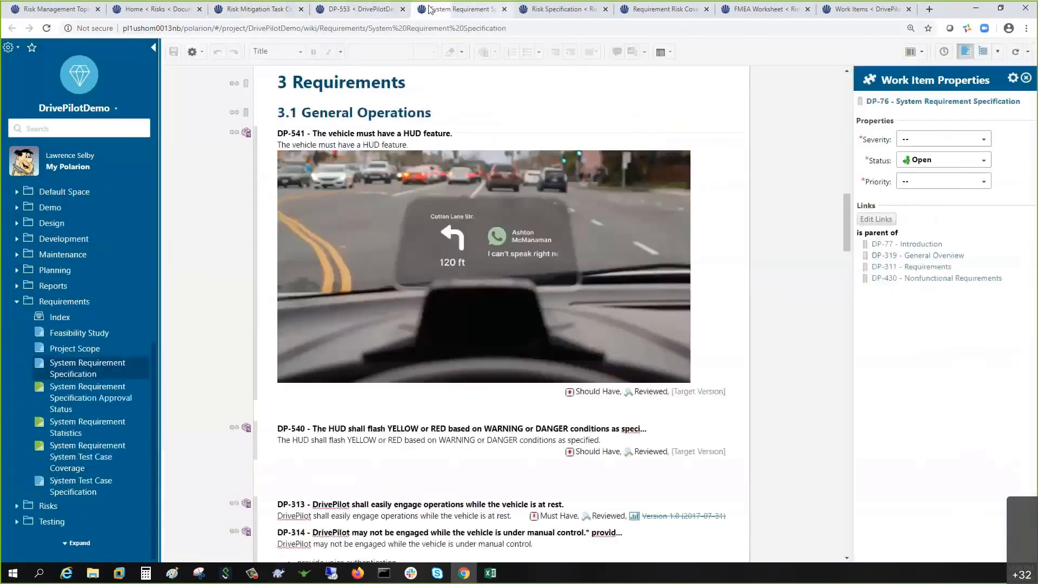
left_click(595, 12)
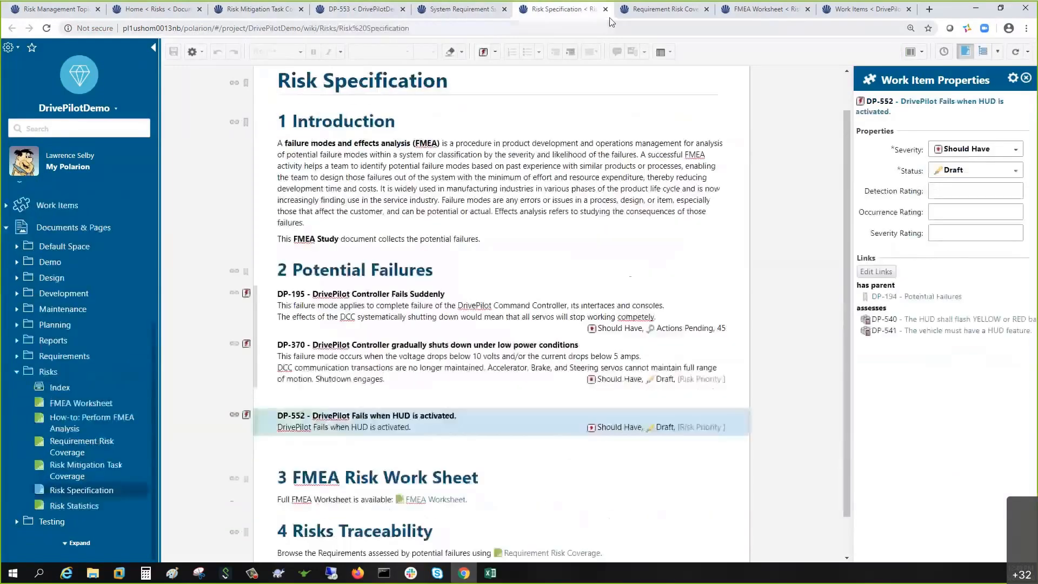
left_click(662, 15)
left_click(762, 9)
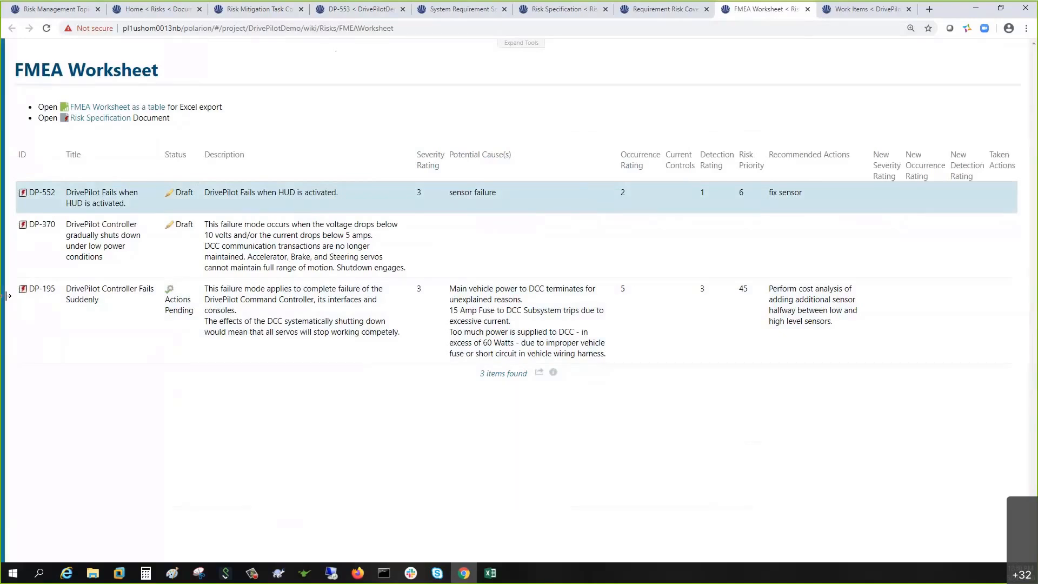
Switch to the Risk Management Topics document and close all the other open browser tabs.
left_click(7, 295)
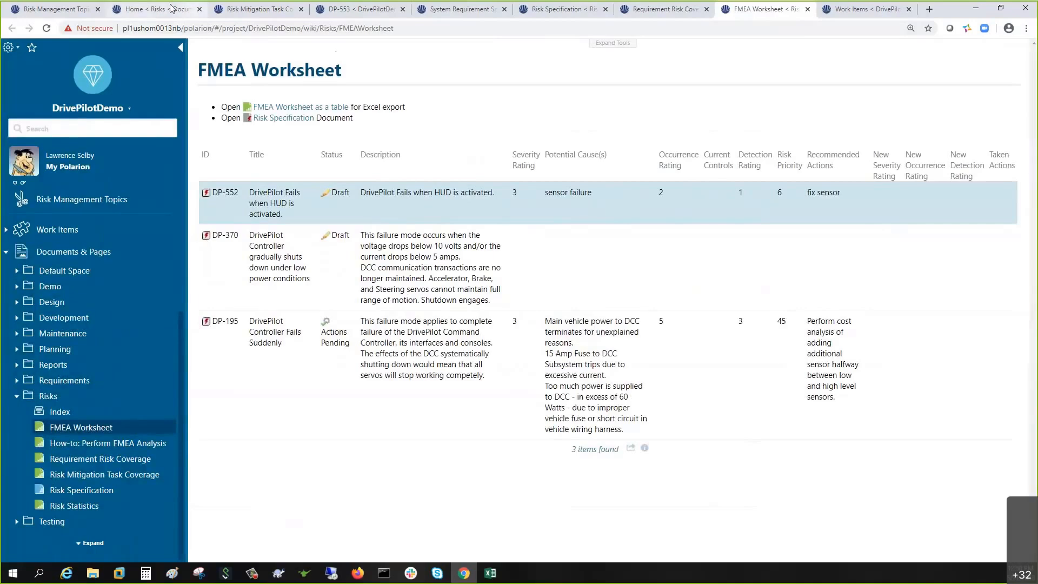
left_click(72, 10)
left_click(199, 10)
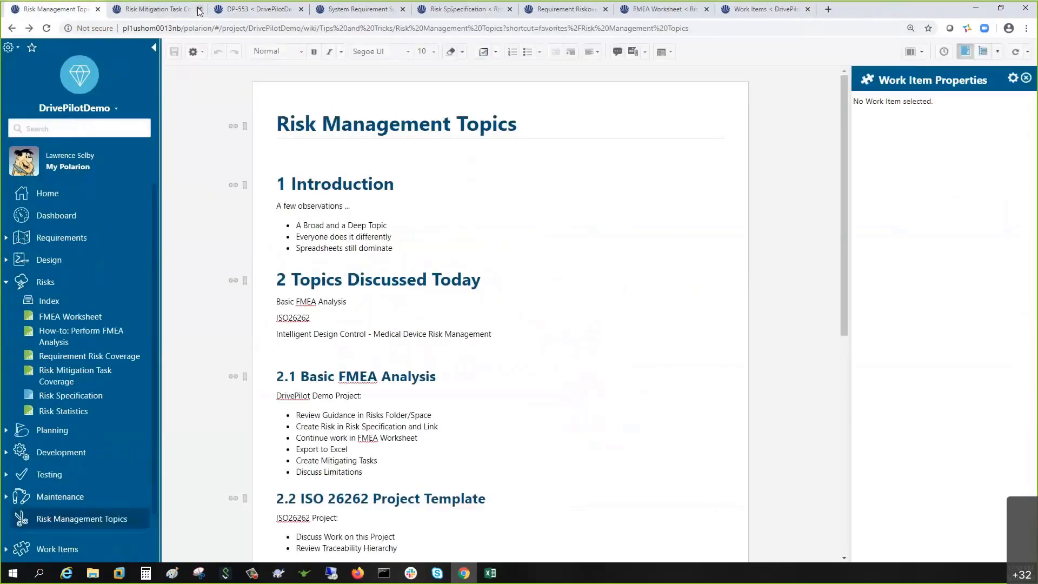
left_click(199, 9)
left_click(200, 9)
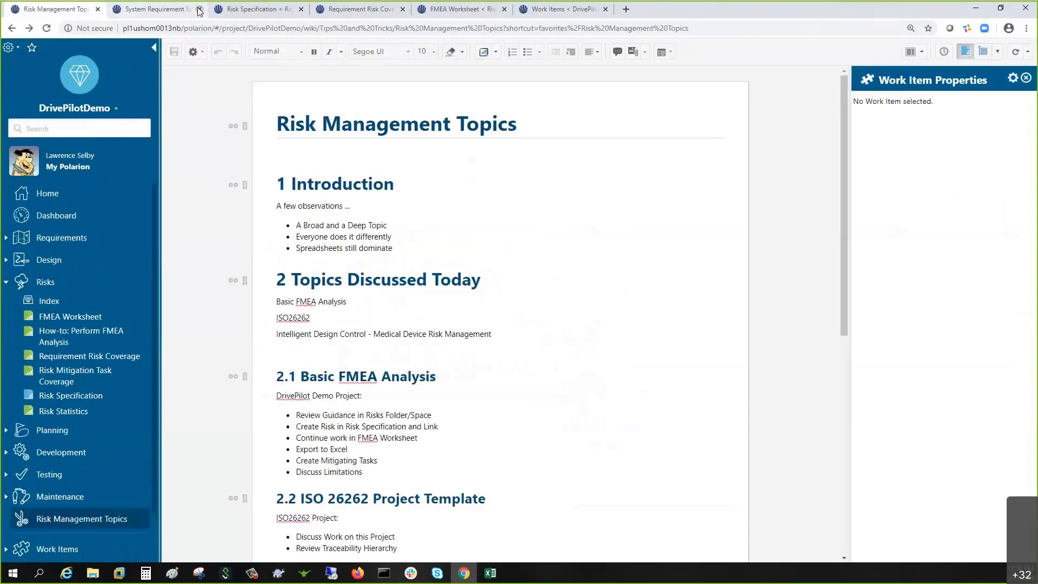
left_click(200, 9)
left_click(200, 9)
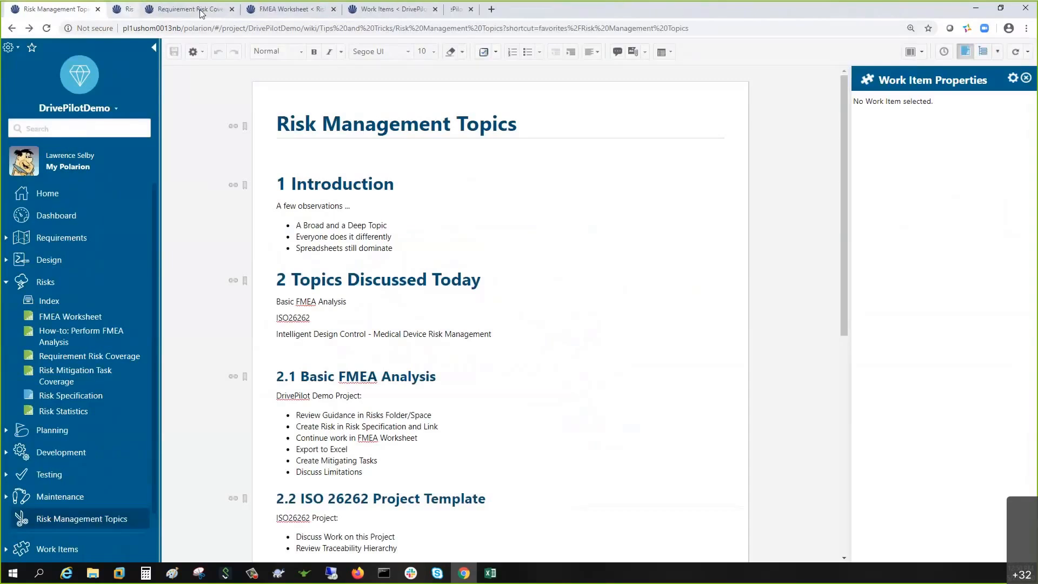
left_click(200, 9)
left_click(200, 9)
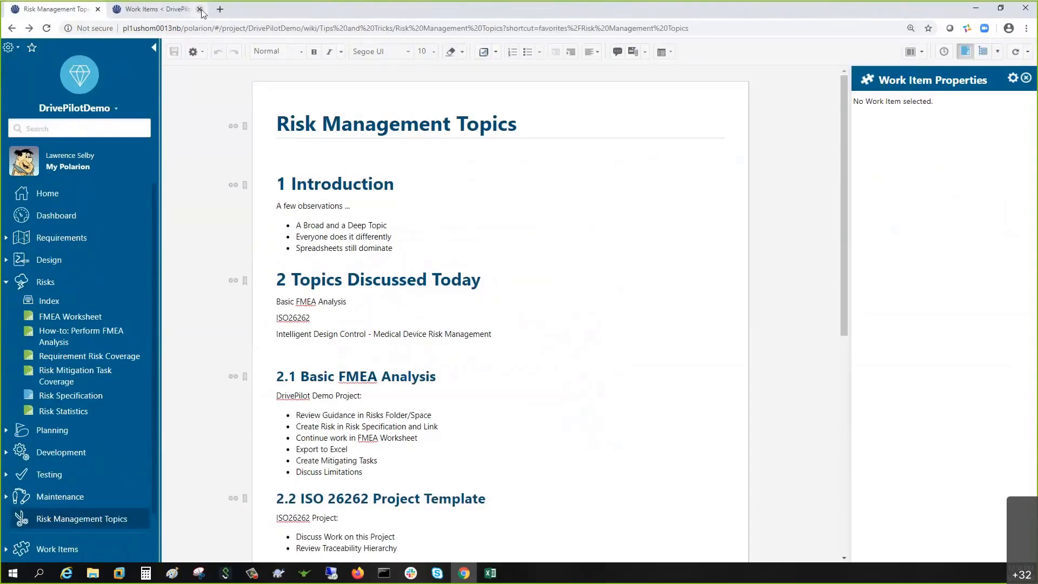
left_click(200, 9)
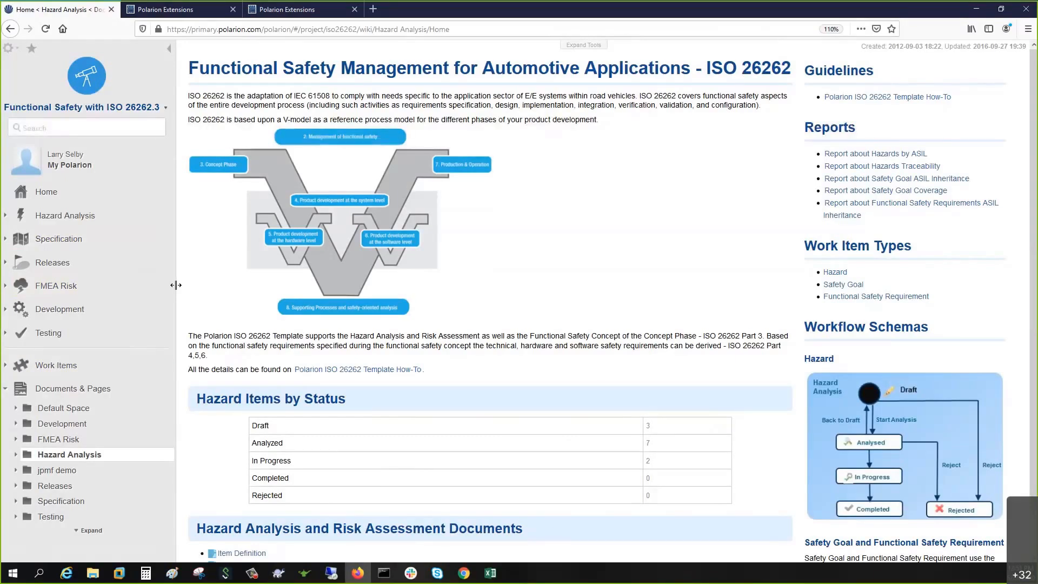
In the ISO 26262 project, open the hazards traceability report and expand the details of hazard ISO-164 and safety goal ISO-964.
left_click_drag(176, 285, 144, 287)
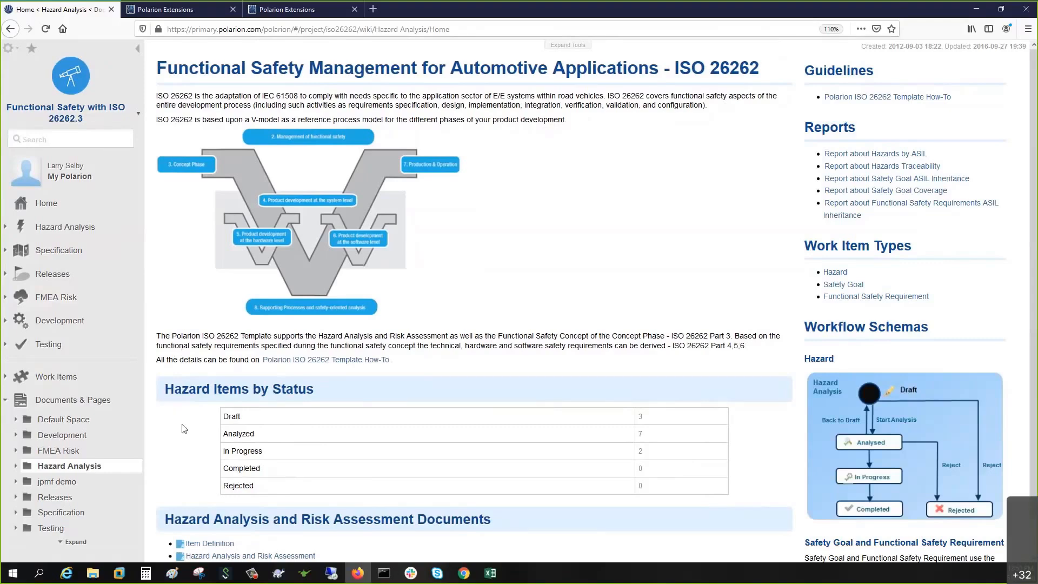
scroll(184, 427, "down", 1)
scroll(184, 423, "up", 1)
left_click(842, 170)
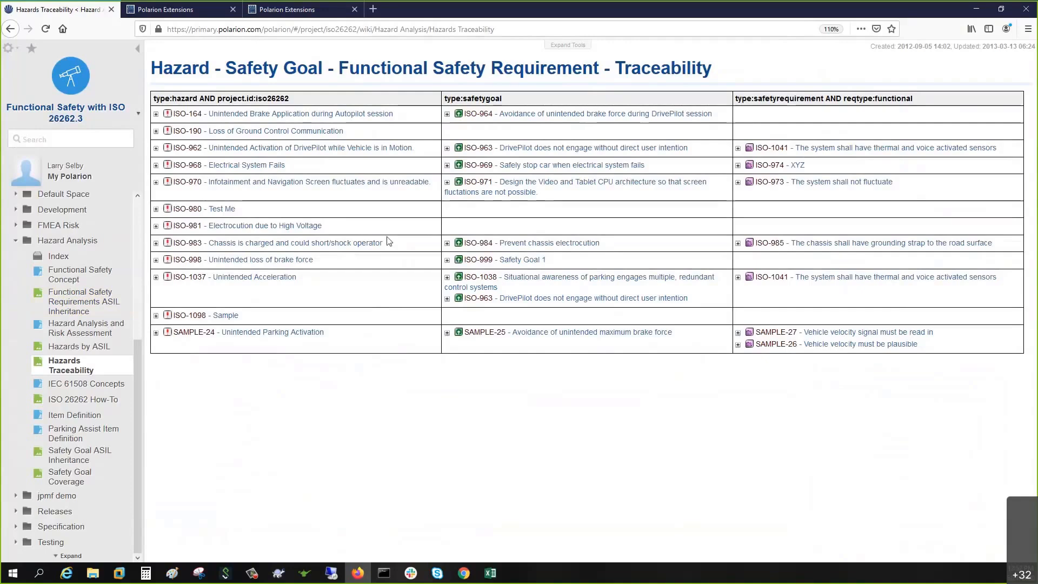
left_click(155, 114)
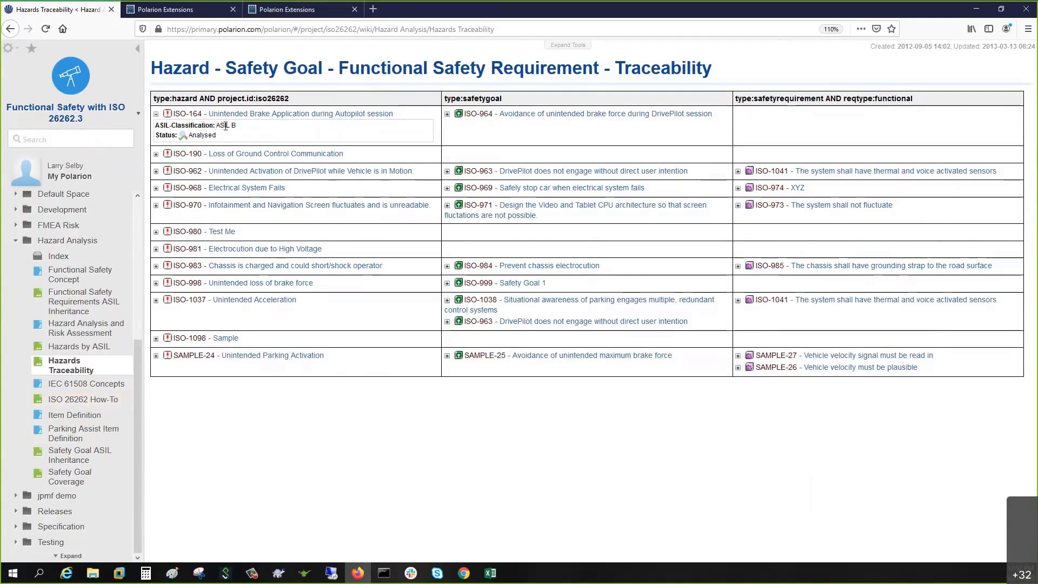
mouse_move(225, 126)
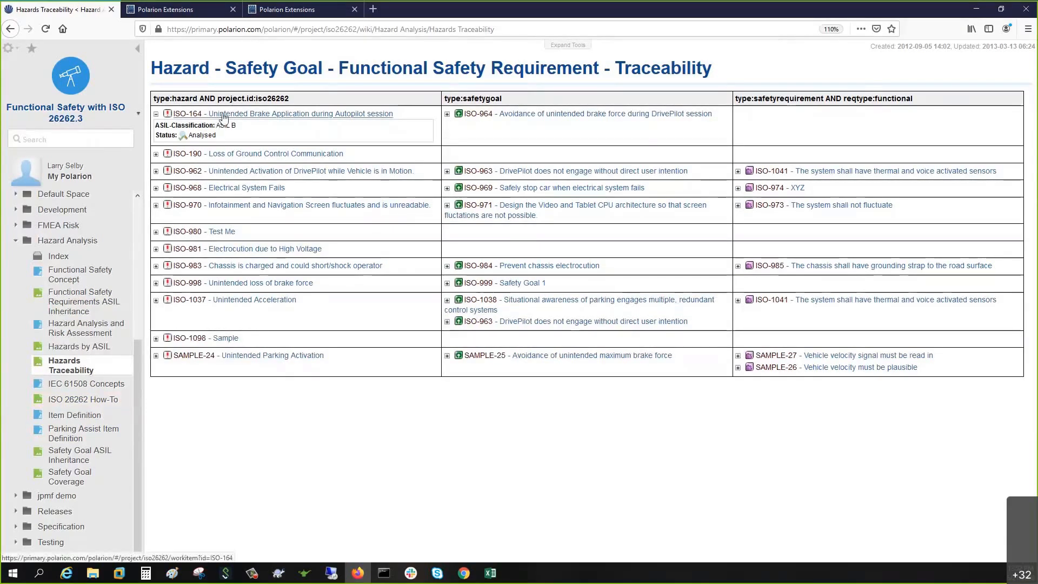
left_click(447, 114)
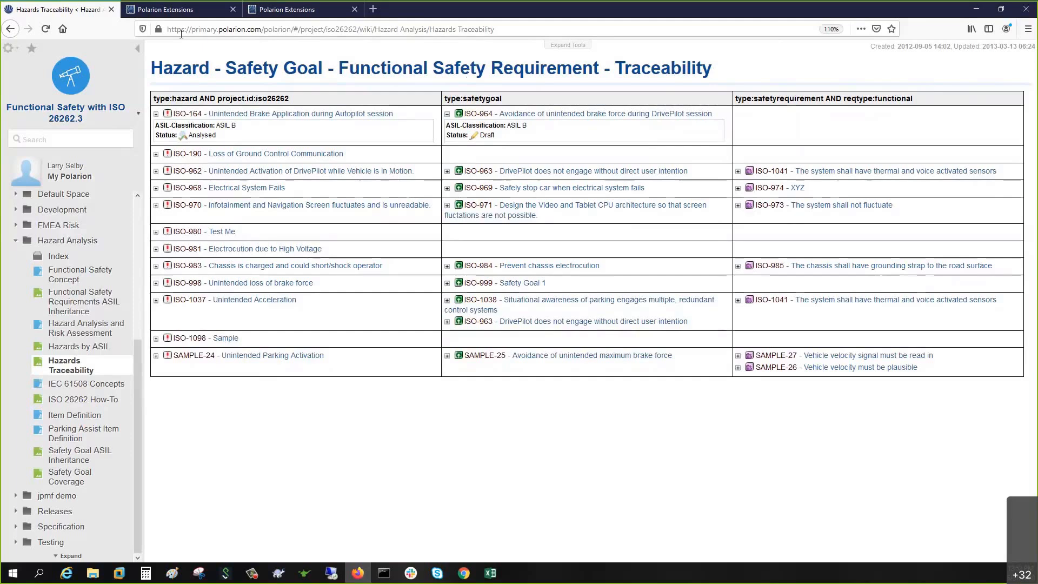
View the extension portal pages for the ISO 26262 Template and the Intelligent Design Control Template, and minimize that browser.
left_click(177, 12)
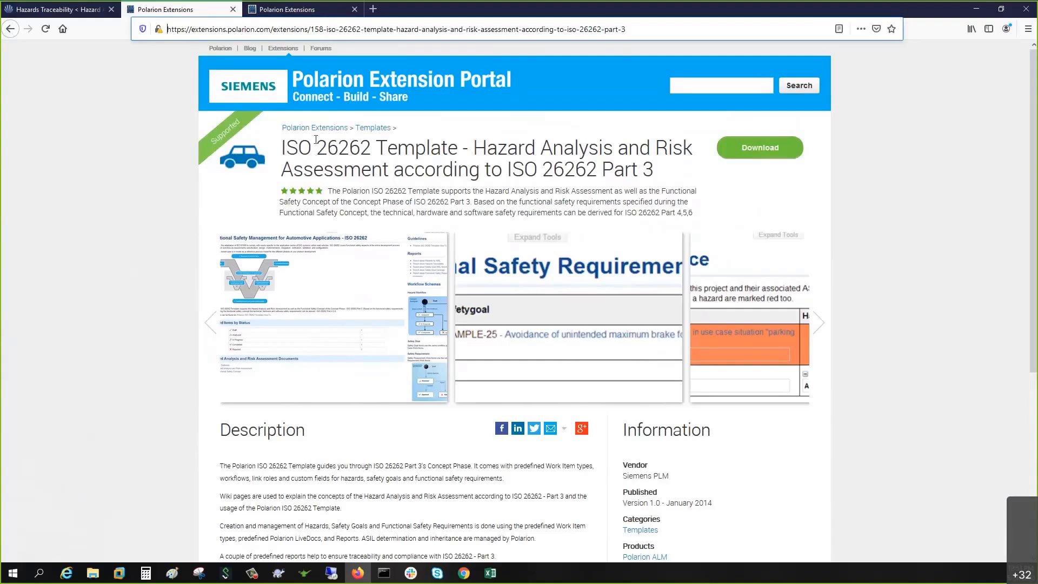
left_click(286, 10)
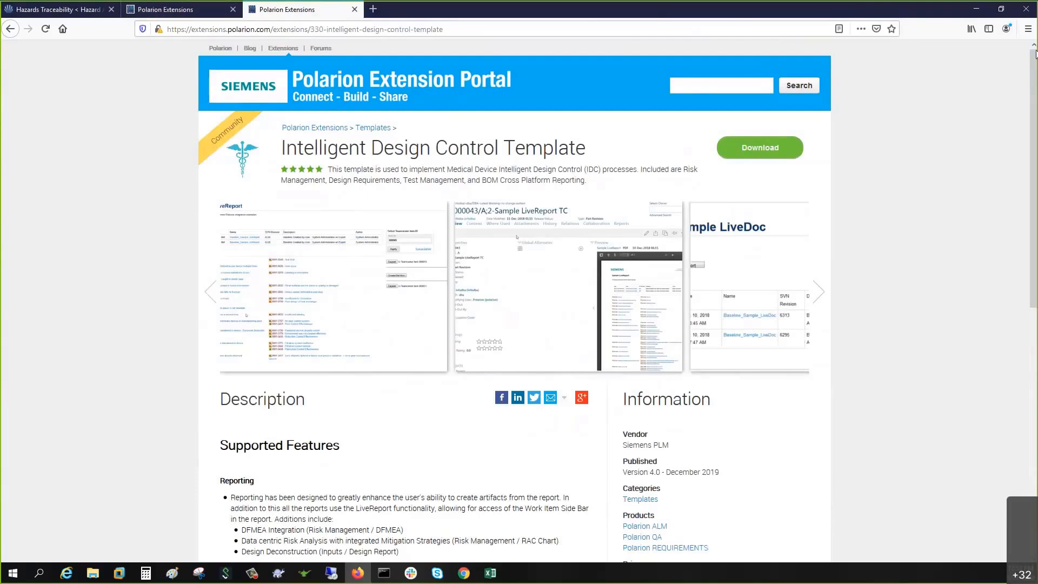
left_click(976, 9)
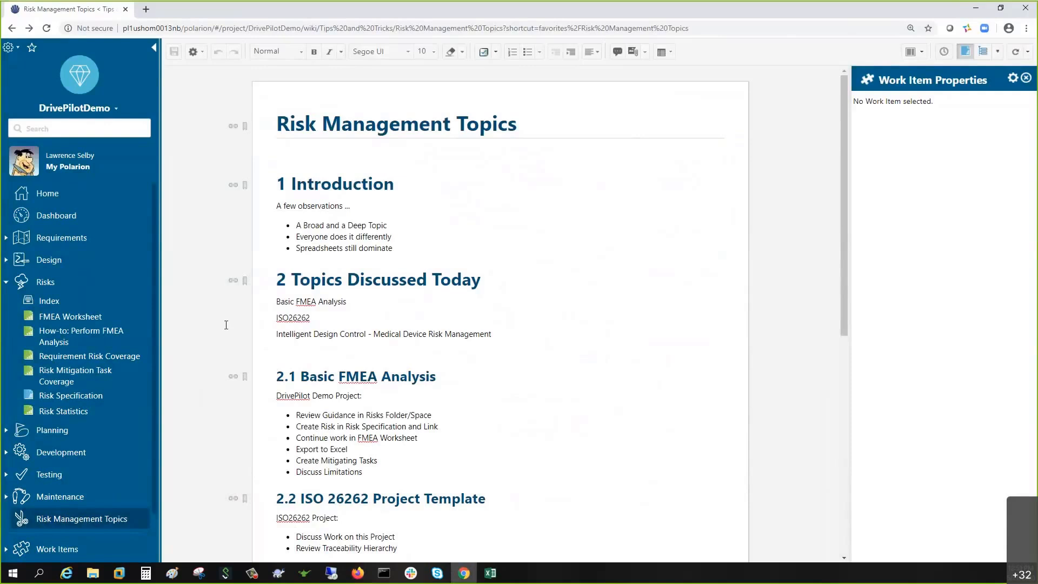
View the end of the Risk Management Topics document, and open the bookmarked YouTube channel with the Risk Management master class in a new tab.
scroll(314, 394, "down", 8)
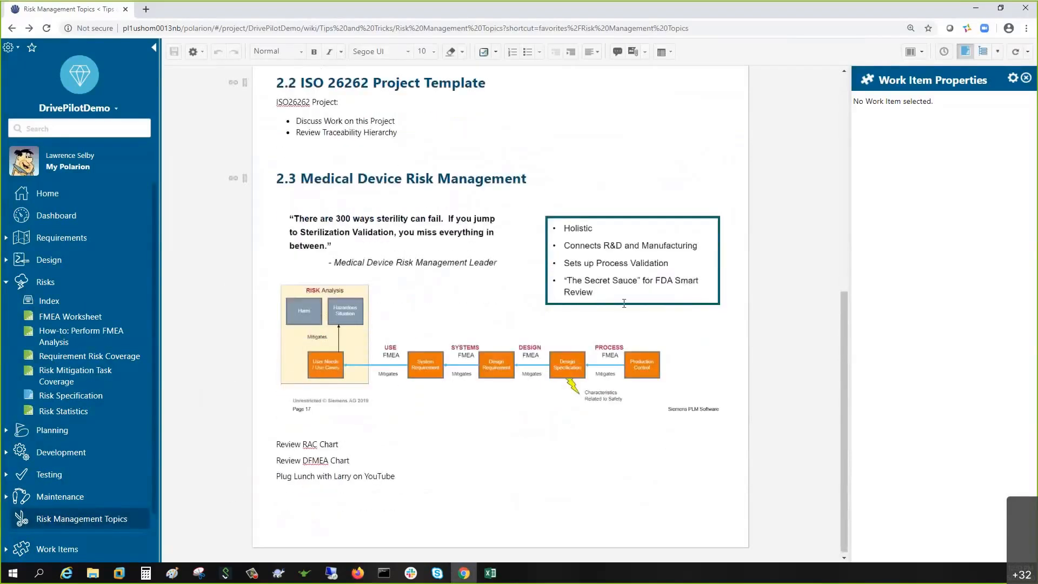
left_click(145, 10)
left_click(190, 45)
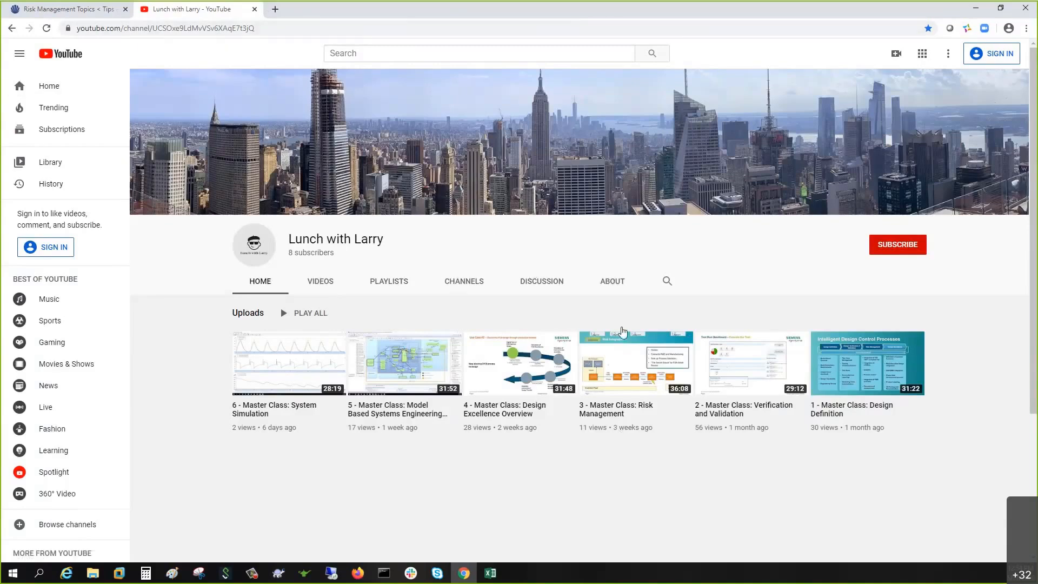
mouse_move(624, 378)
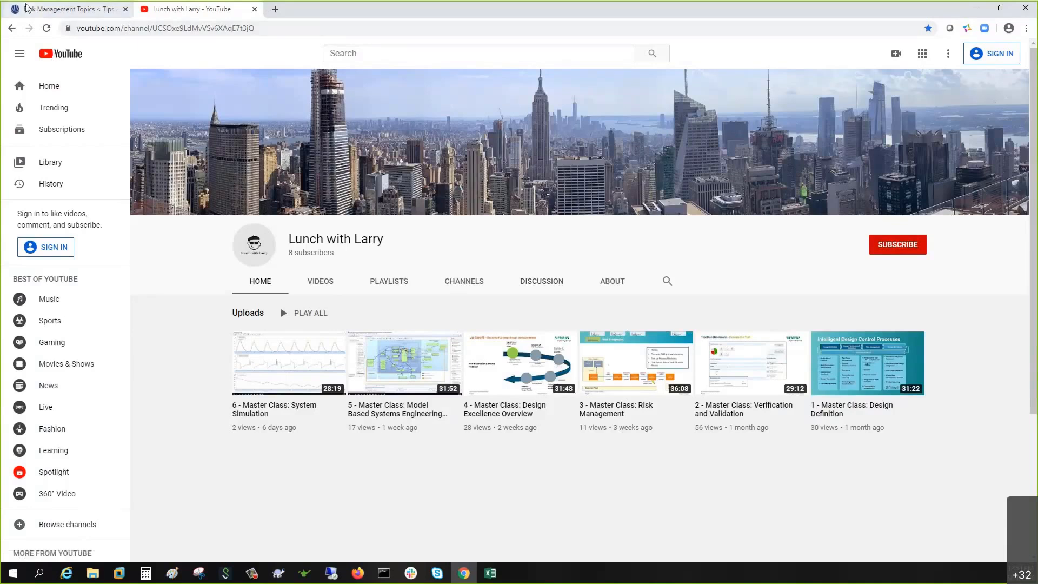
Return to Risk Management Topics, hide the navigation sidebar and enlarge the Medical Device Risk Management diagram to 150% page zoom.
left_click(51, 10)
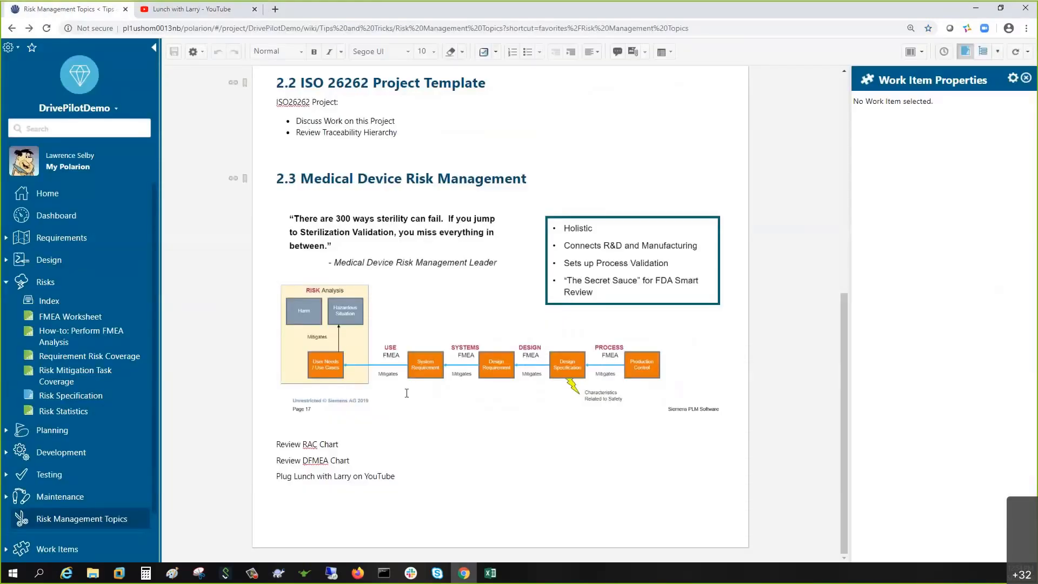
left_click(153, 48)
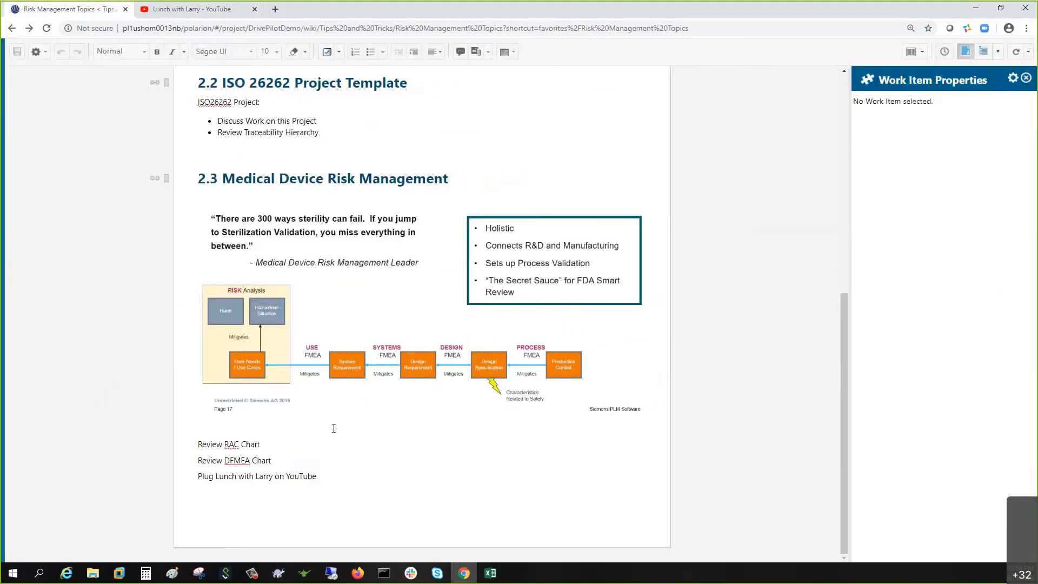
key("ctrl+minus")
key("ctrl+plus")
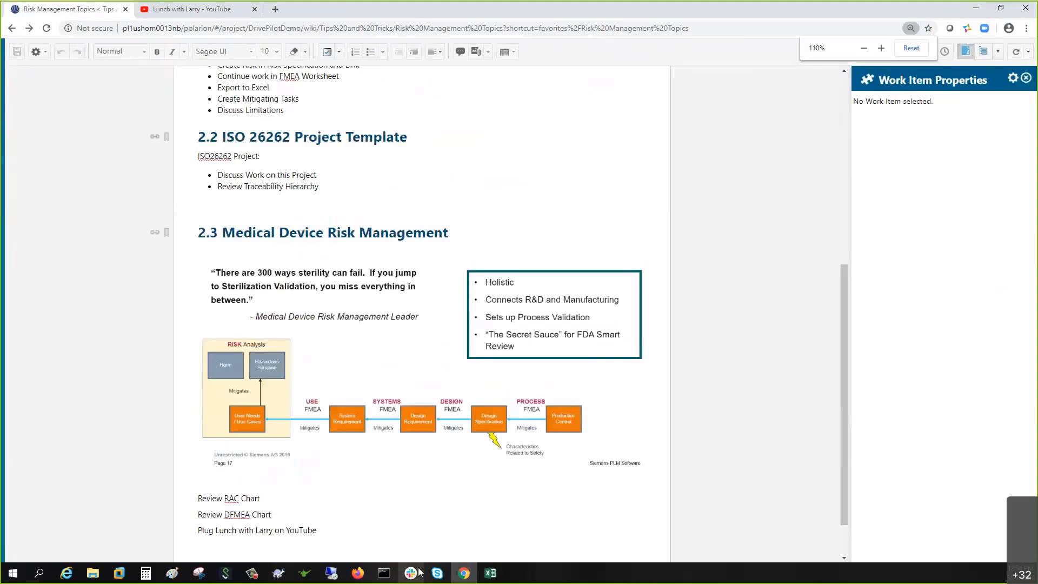
key("ctrl+plus")
key("ctrl+plus")
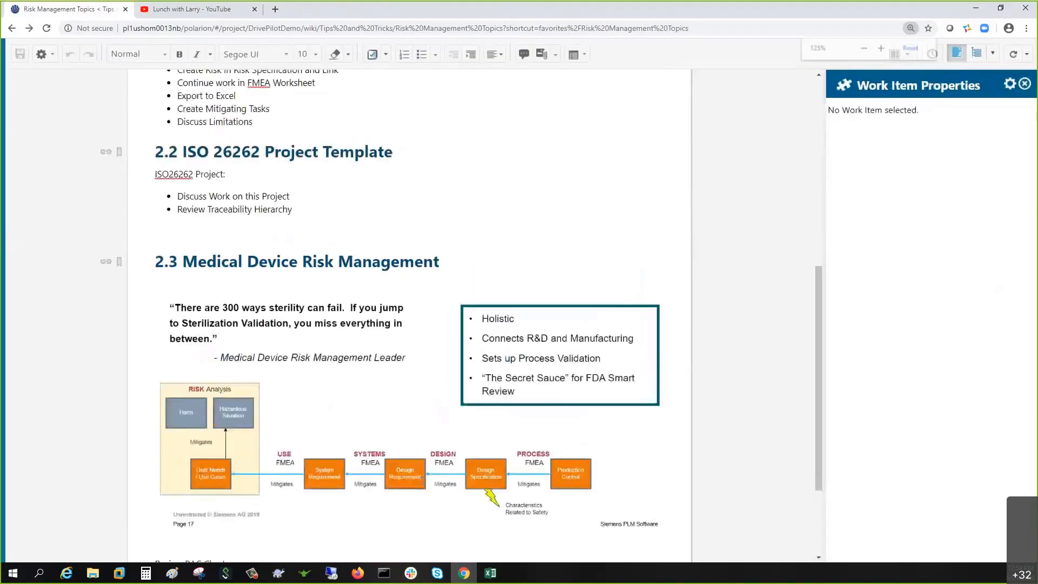
scroll(433, 447, "down", 4)
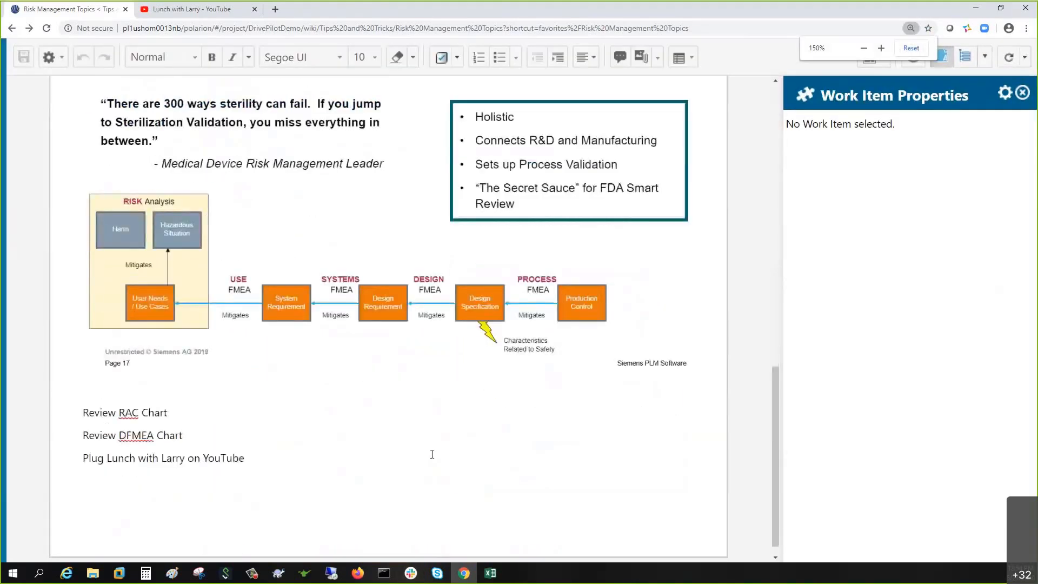
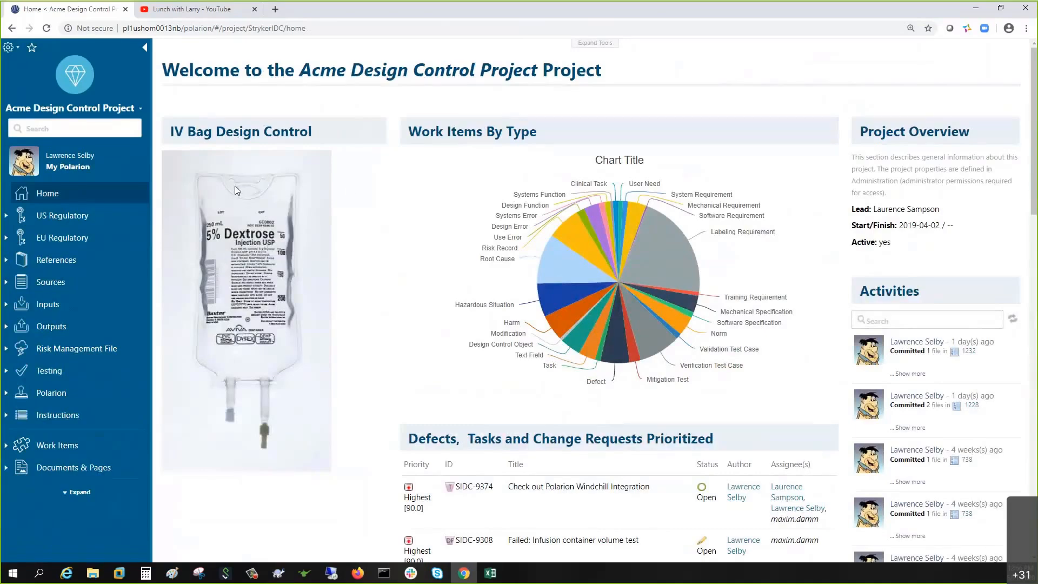
Look over the Acme Design Control Project home page, open its Risk Analysis Chart (RAC) and hide the navigation sidebar.
scroll(239, 246, "down", 2)
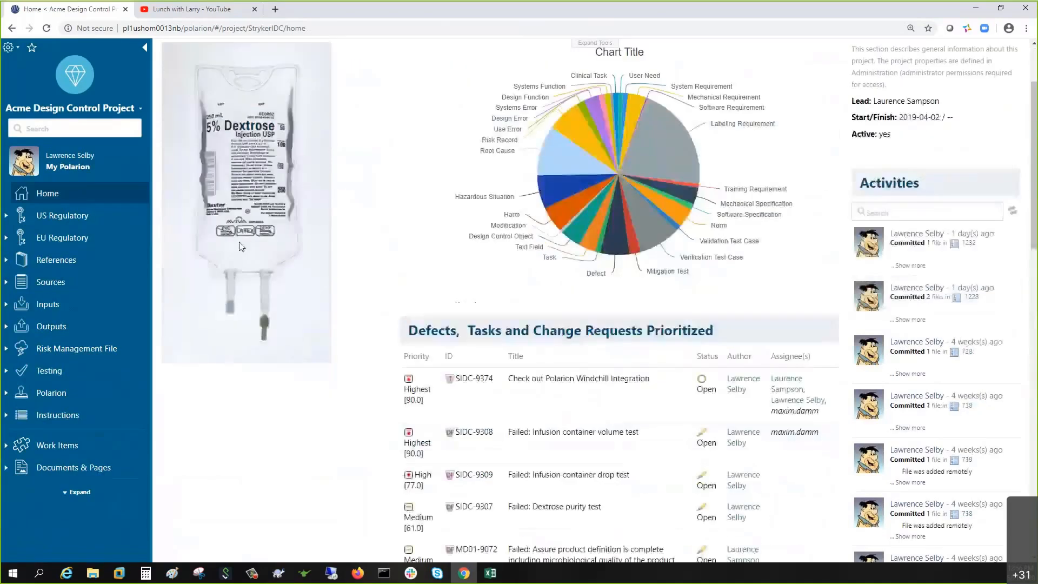
scroll(239, 246, "up", 2)
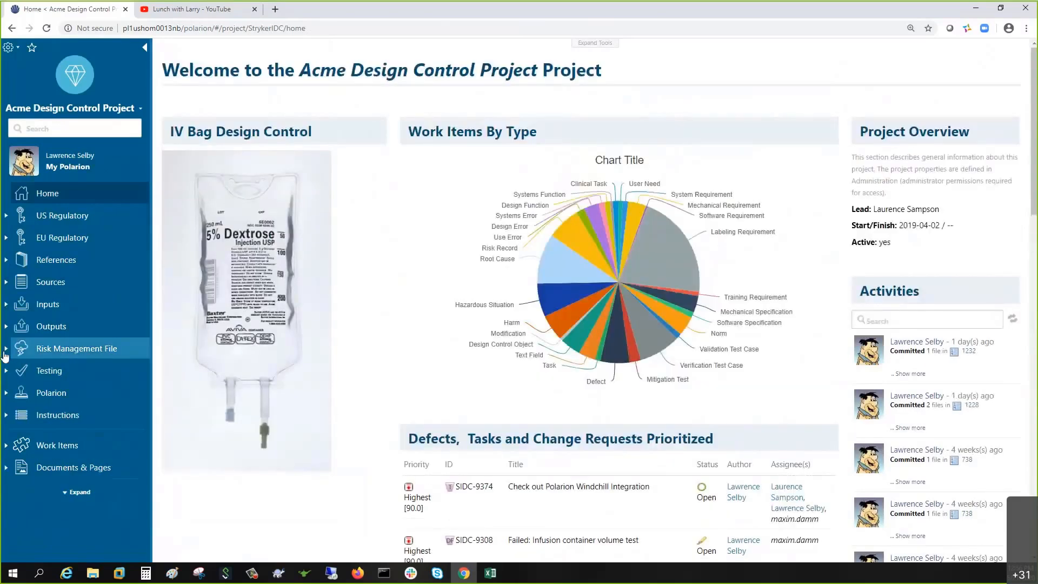
left_click(6, 348)
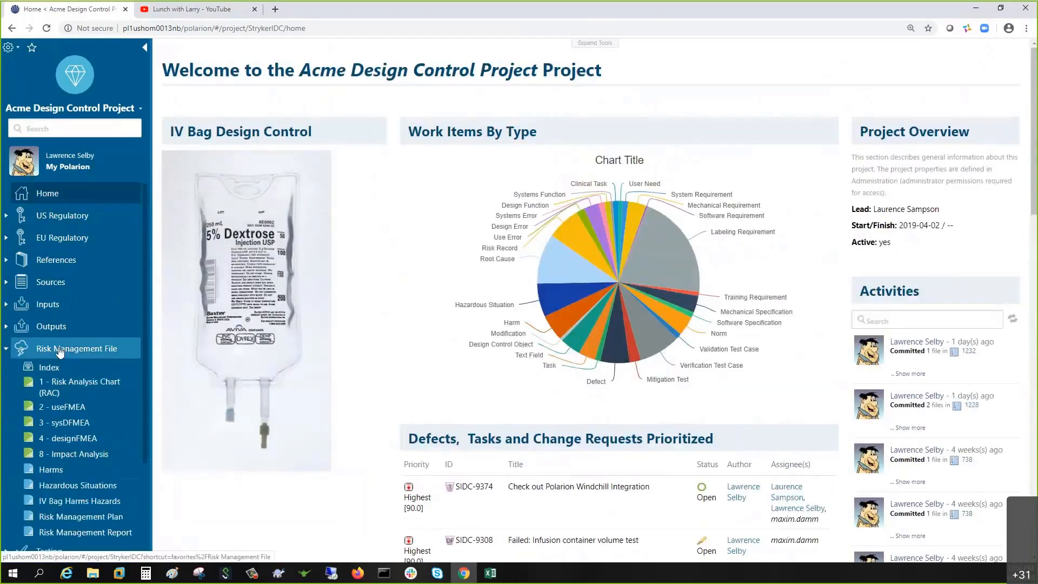
left_click(64, 388)
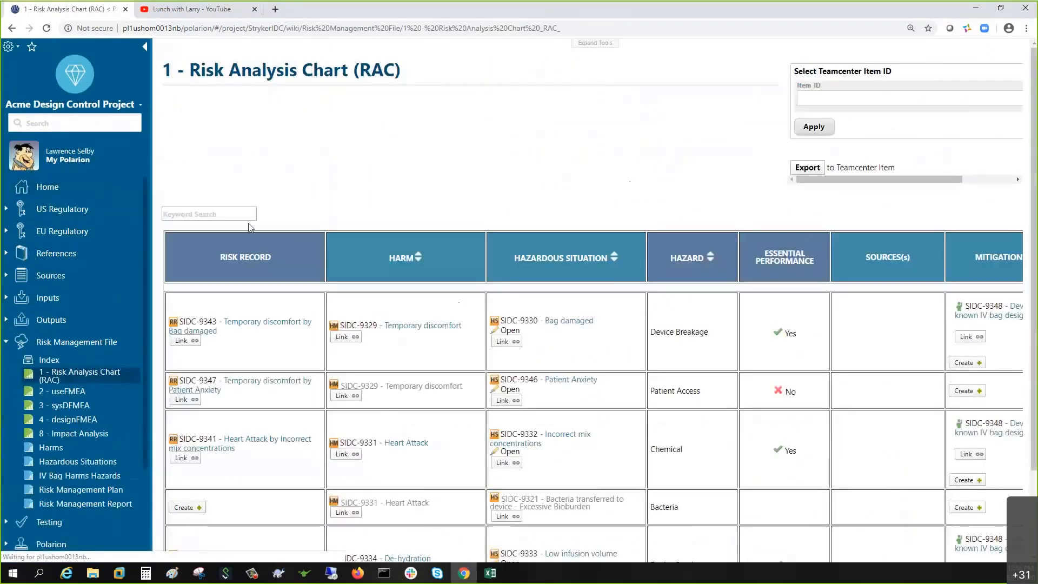
left_click(144, 47)
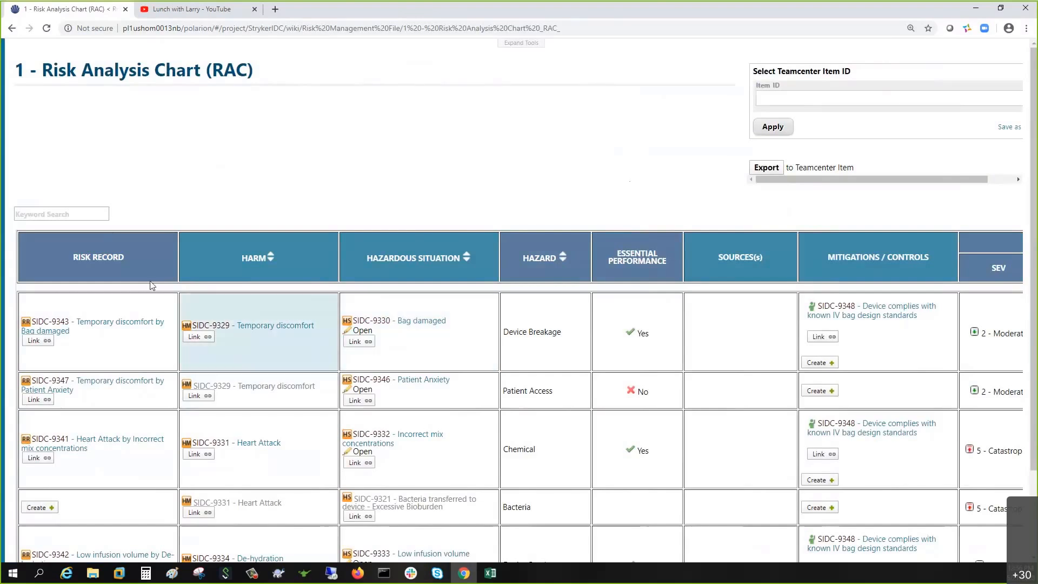
Filter the Risk Analysis Chart by the keyword 9329.
left_click(68, 217)
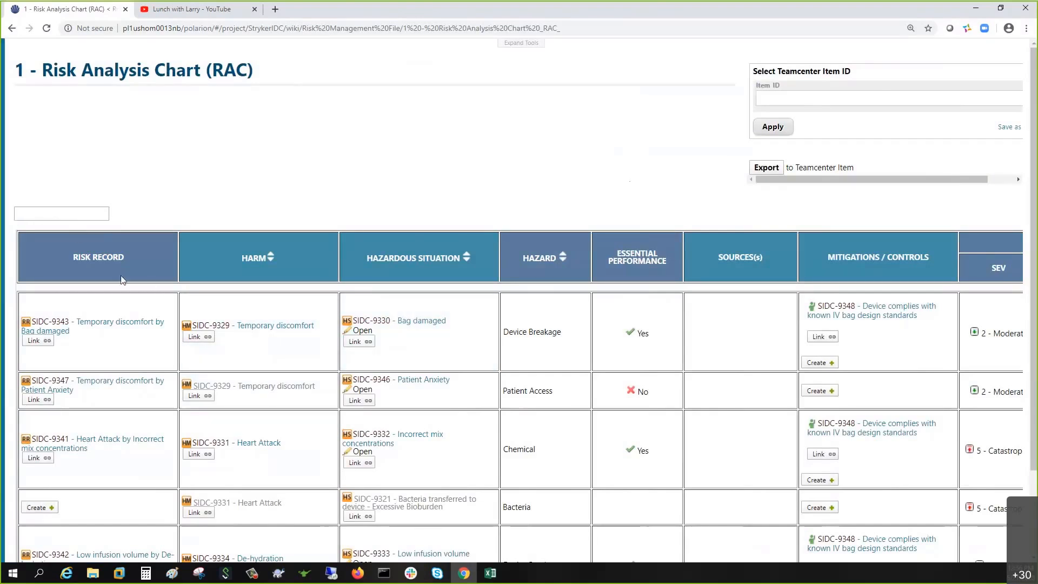
type("9329")
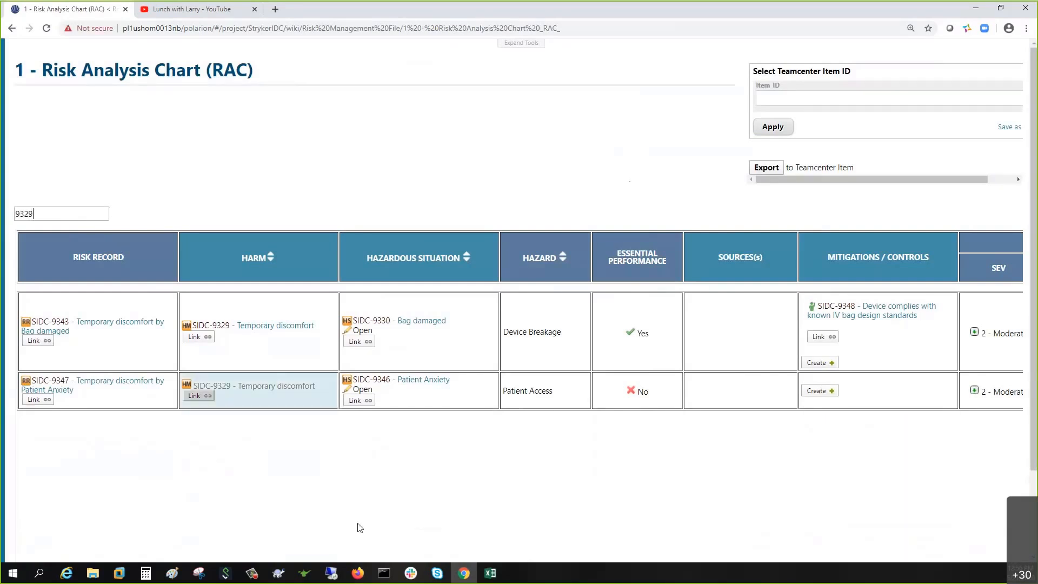
scroll(359, 528, "down", 2)
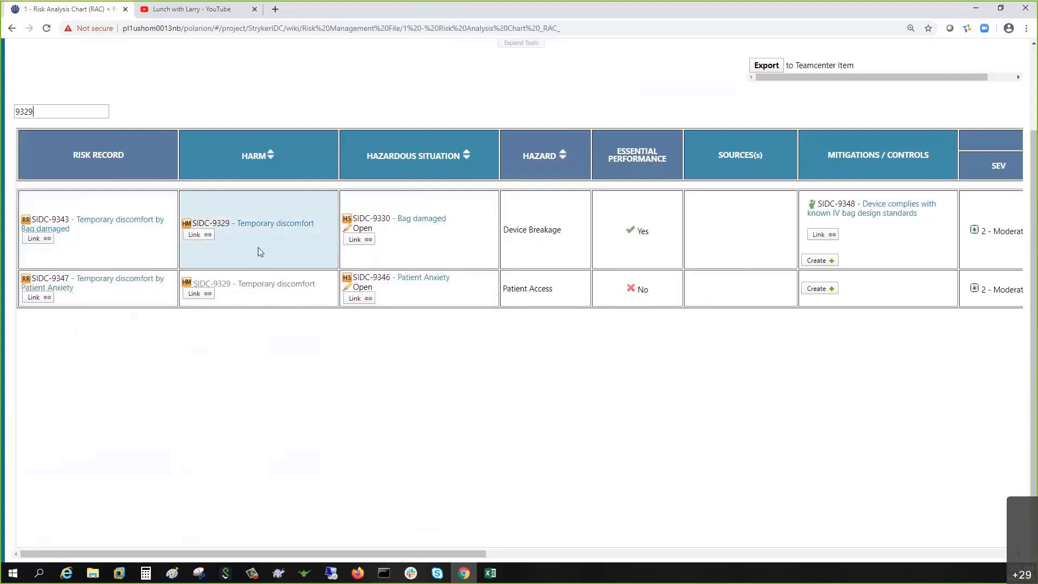
Inspect the links of mitigation SIDC-9348, the severity properties of harm SIDC-9329, and the chart's pre-mitigation ratings and risk index.
left_click(930, 217)
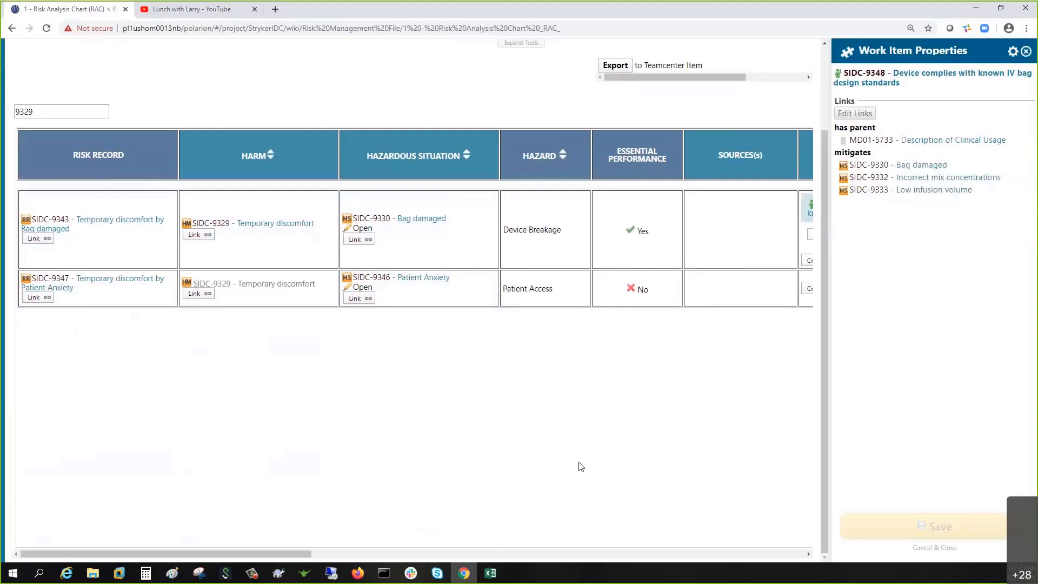
left_click_drag(296, 554, 491, 555)
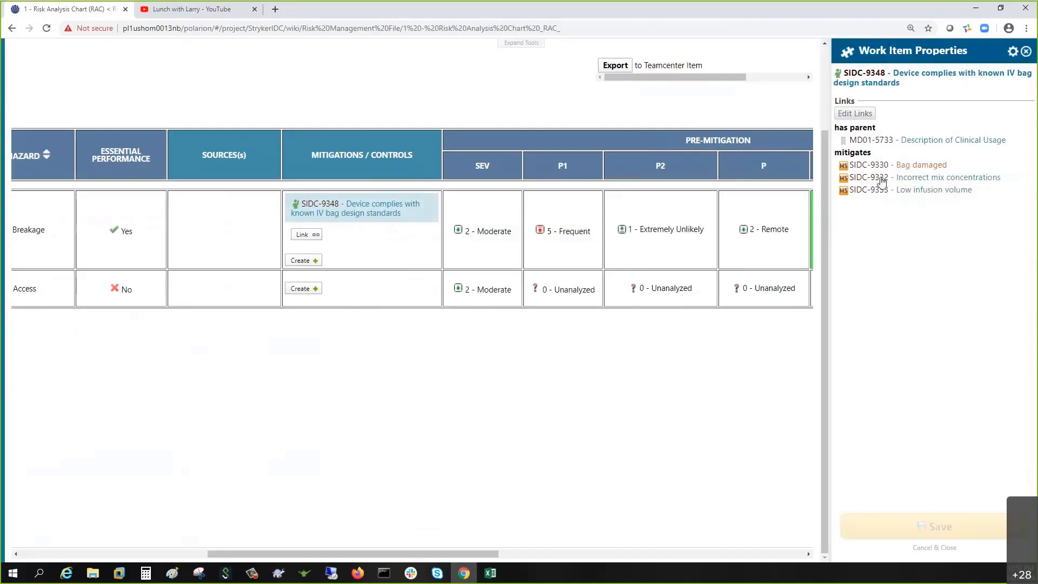
left_click(483, 213)
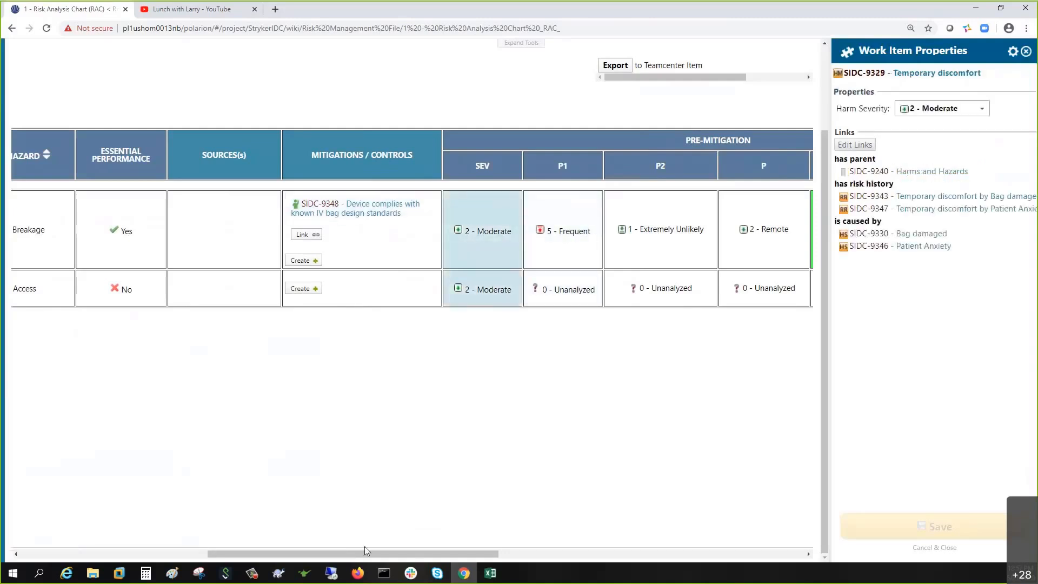
left_click_drag(371, 552, 445, 553)
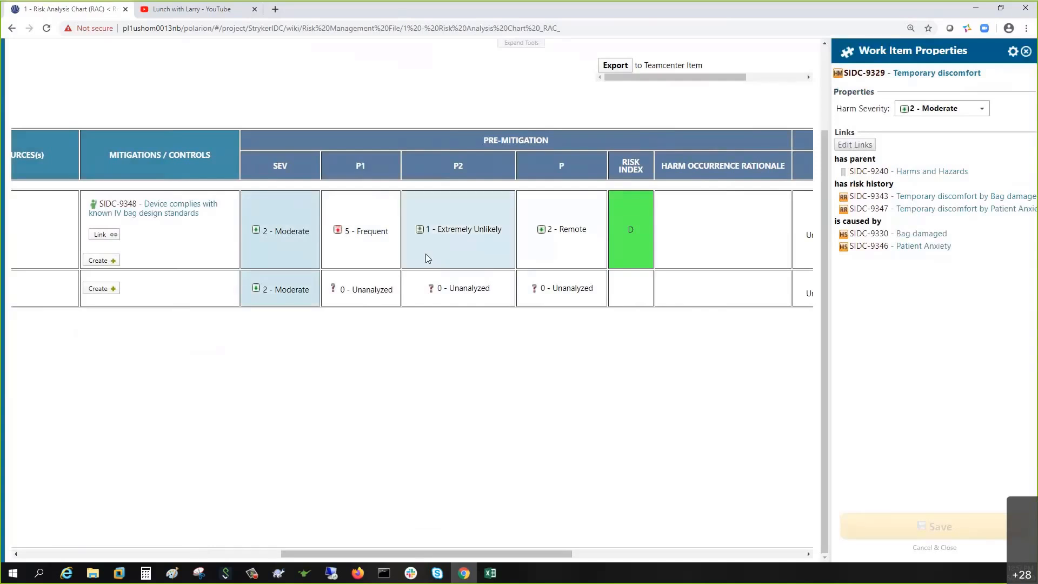
Inspect the P1 probability properties of hazardous situation SIDC-9330, the P2 factor of risk record SIDC-9343, and the post-mitigation columns.
left_click(364, 207)
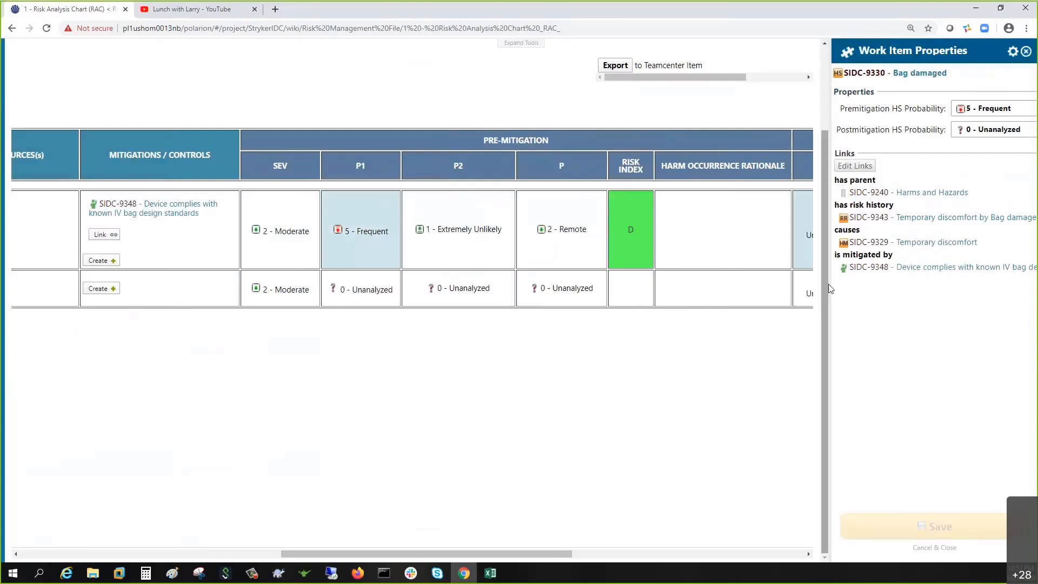
left_click_drag(827, 286, 787, 284)
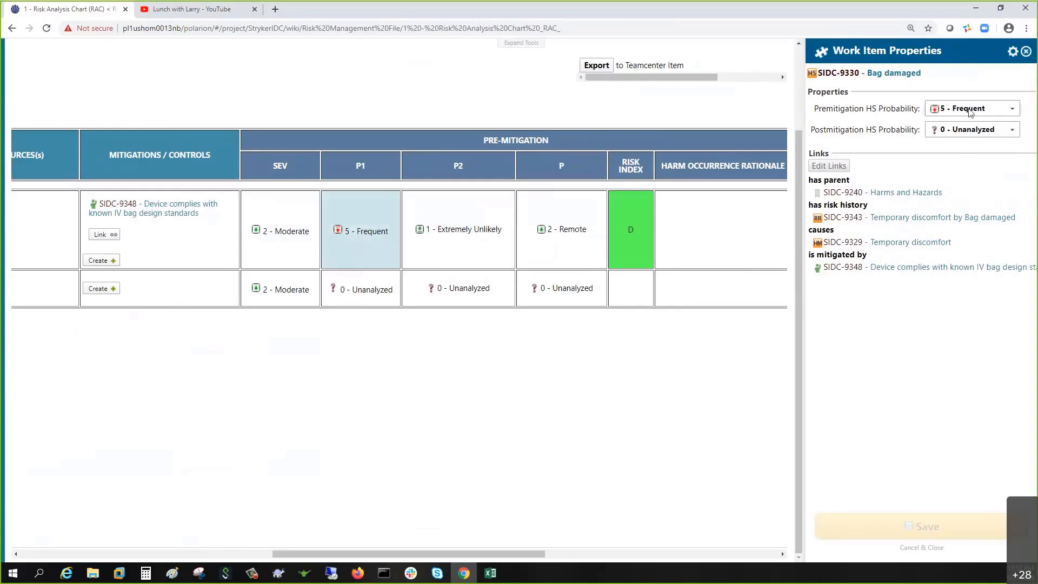
left_click(287, 237)
left_click(363, 241)
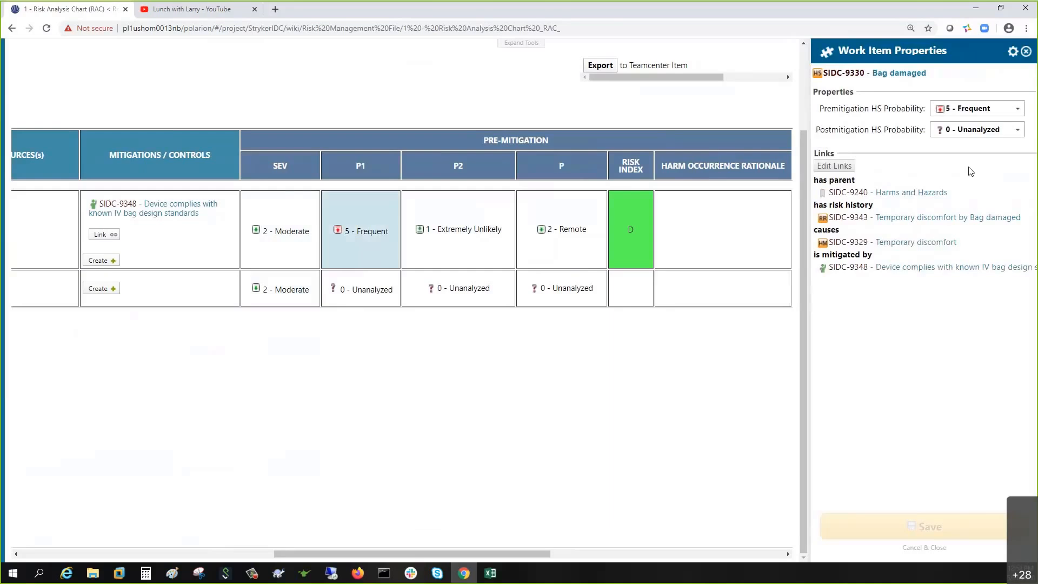
left_click(484, 249)
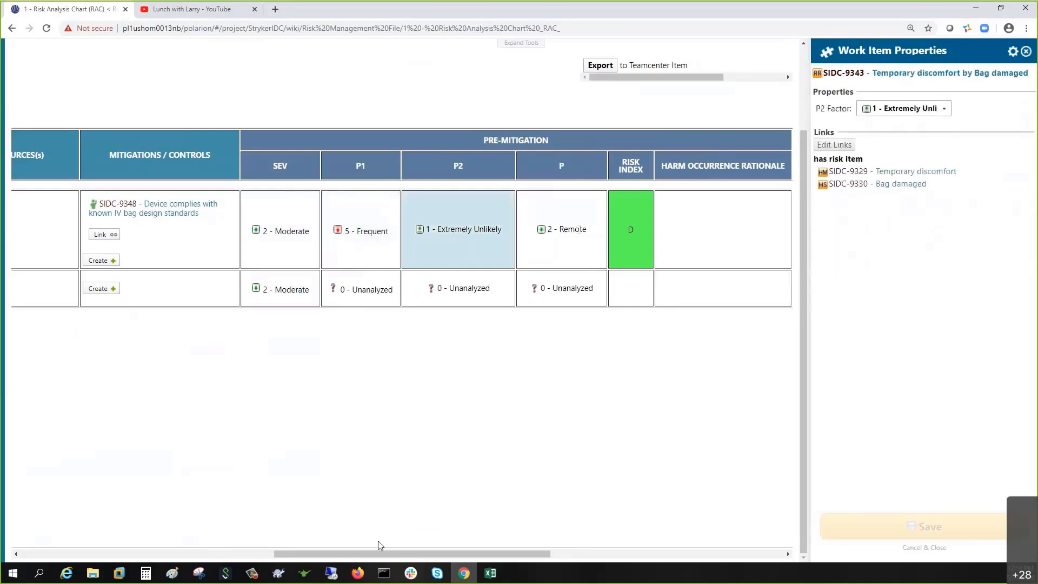
left_click_drag(381, 553, 484, 554)
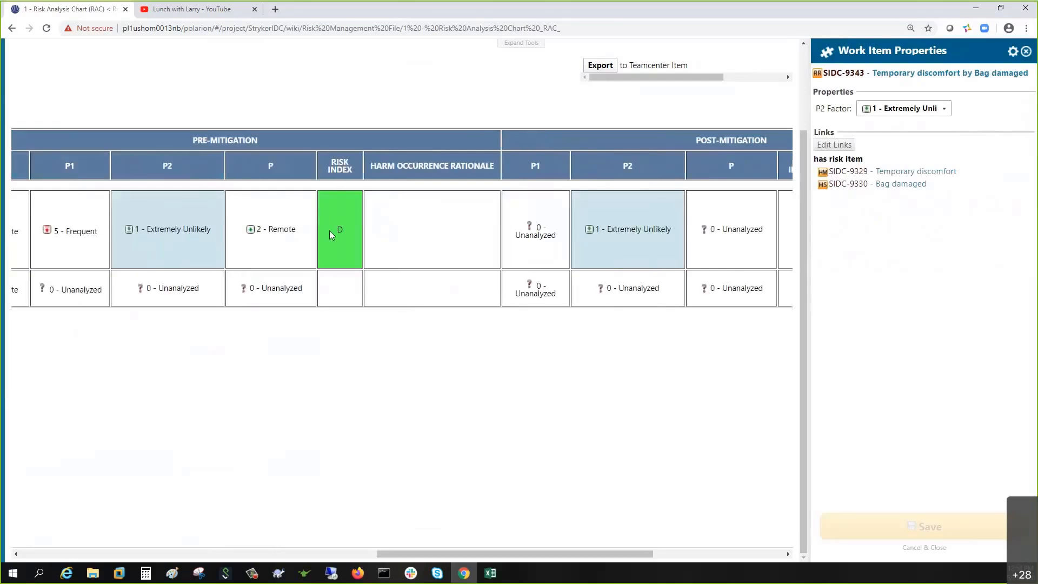
Clear the 9329 keyword filter and look over the full chart's hazards, mitigations and pre-mitigation ratings.
left_click_drag(429, 554, 11, 553)
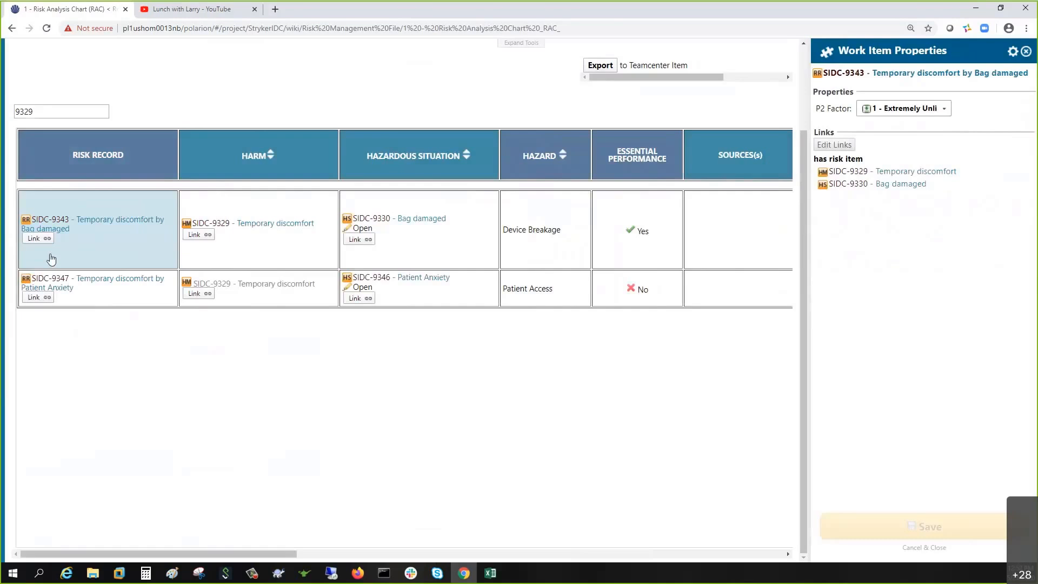
double_click(54, 108)
key("BackSpace")
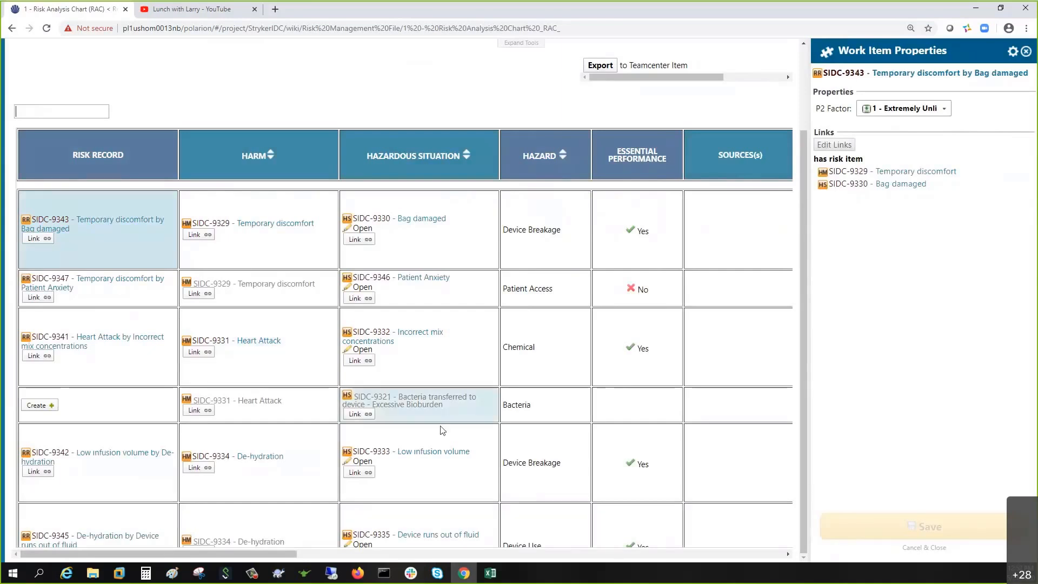
left_click_drag(296, 554, 433, 554)
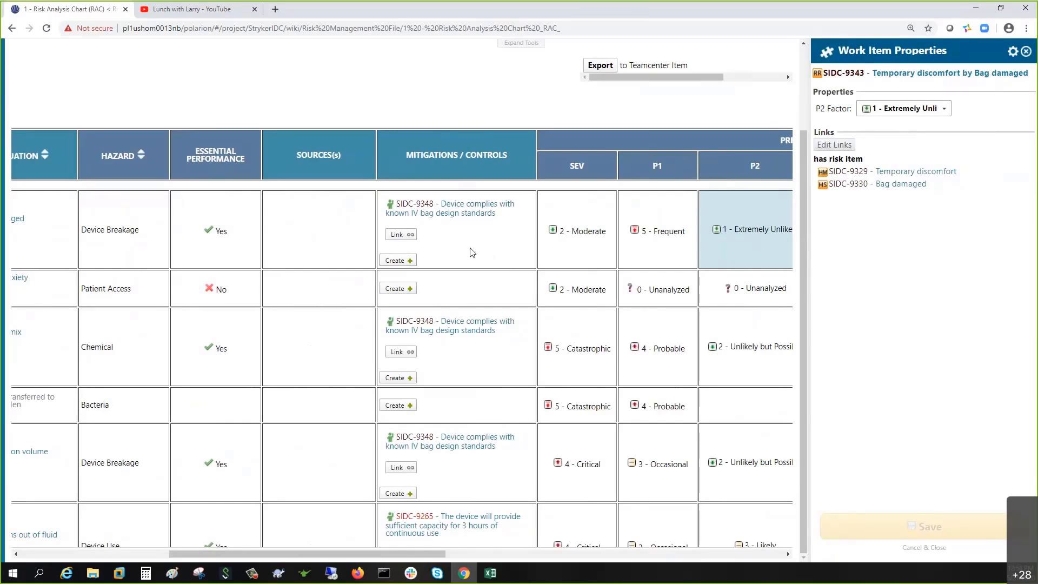
left_click_drag(361, 558, 212, 556)
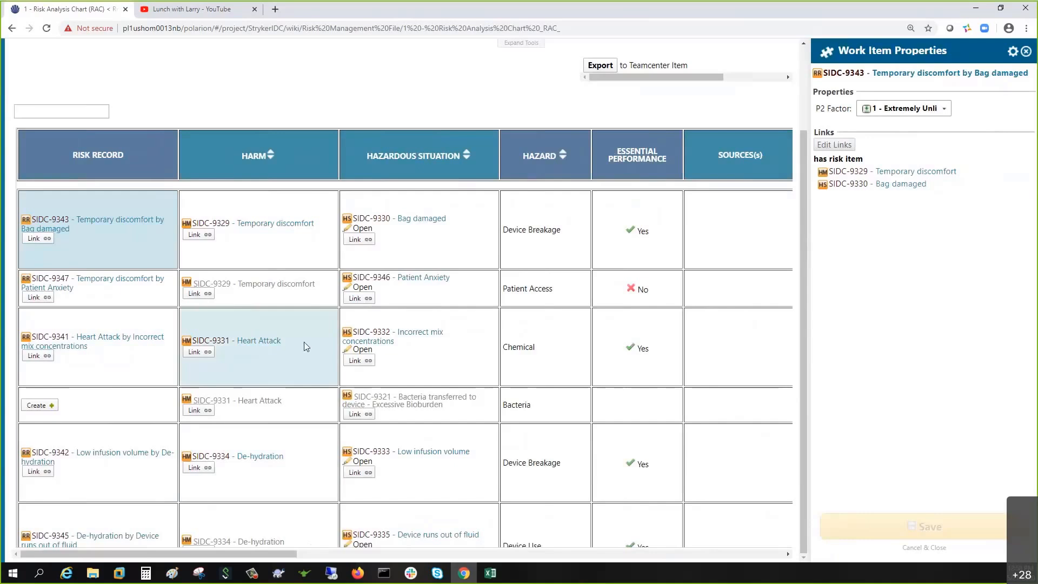
Prepare a "causes" link from hazardous situation SIDC-9346 to harm SIDC-9331 and discard it without saving.
left_click(366, 300)
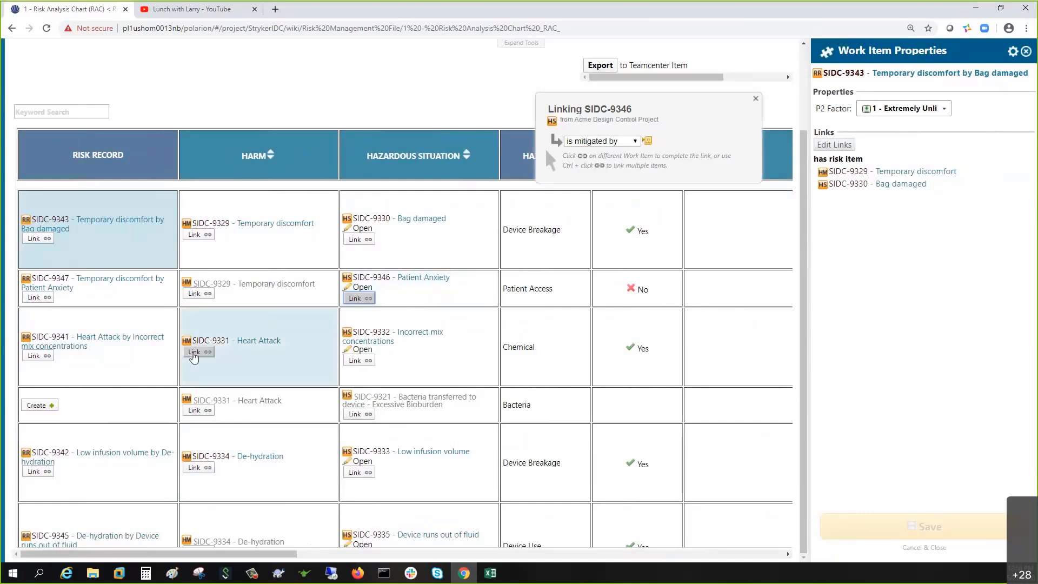
left_click(194, 355)
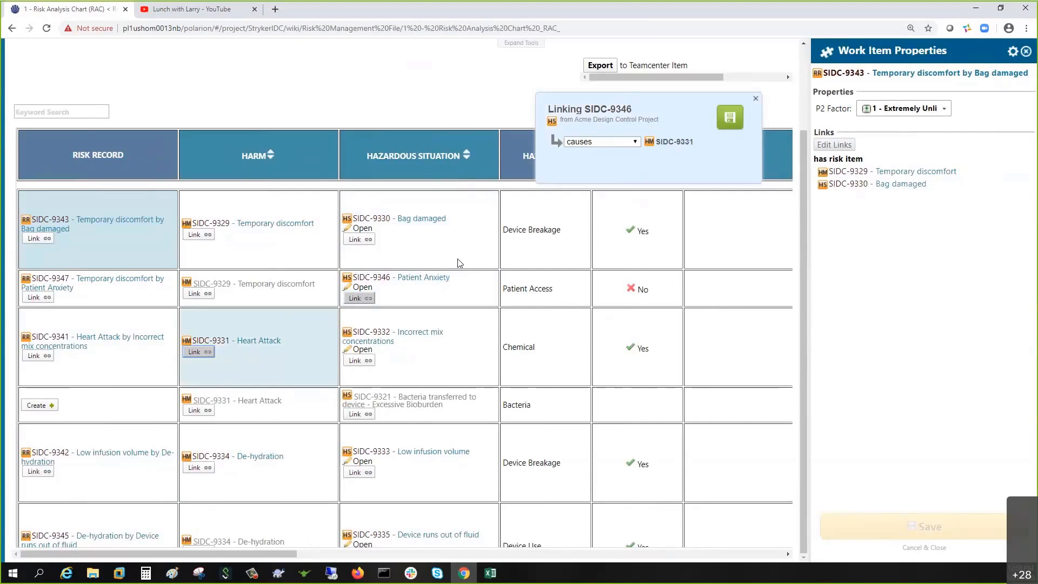
left_click(755, 102)
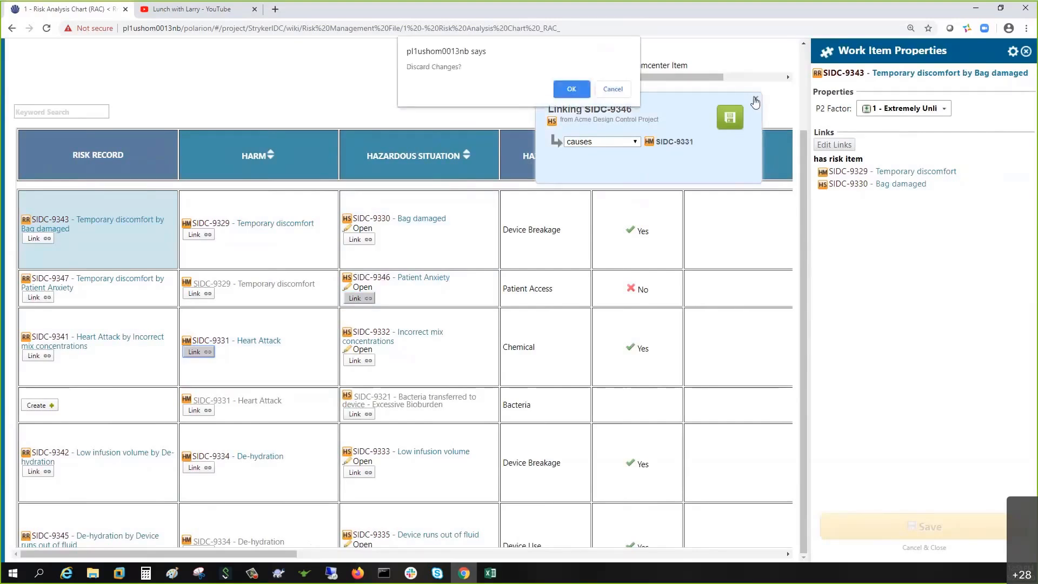
left_click(563, 90)
Try to link mitigation SIDC-9348 to risk record SIDC-9341 and discard the link.
left_click(369, 552)
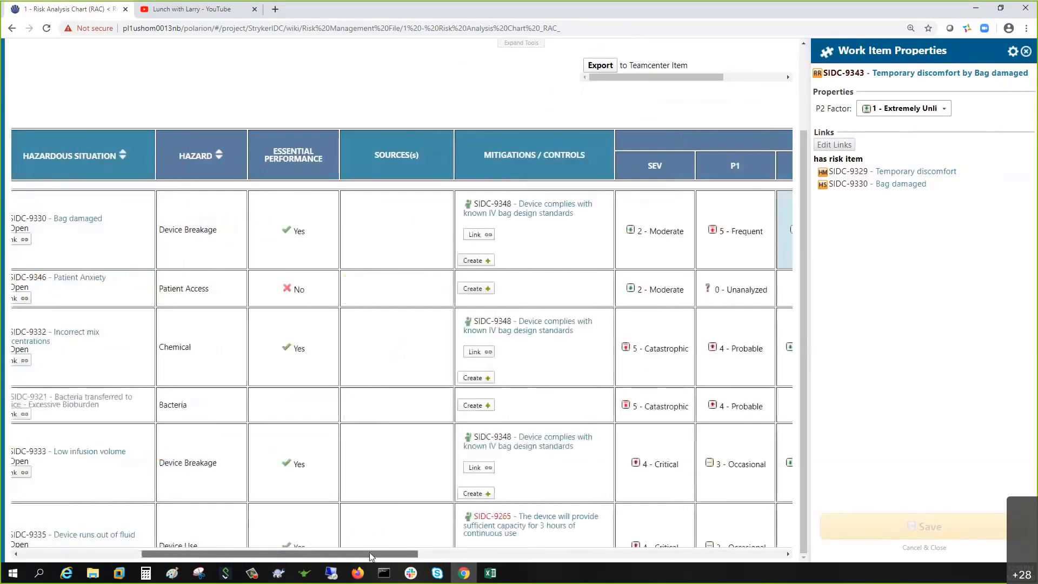
left_click(474, 351)
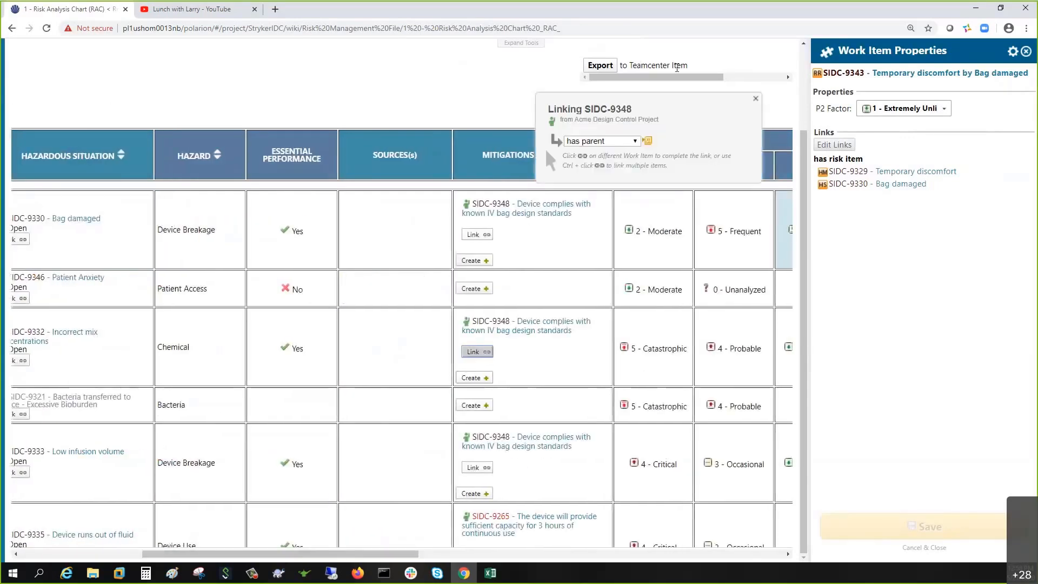
left_click_drag(264, 555, 142, 560)
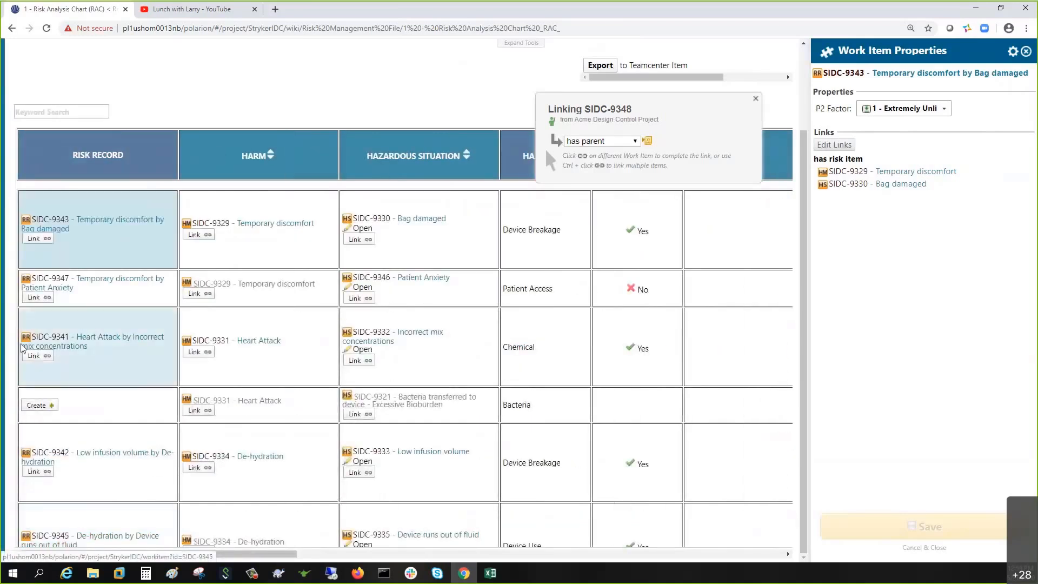
left_click(33, 356)
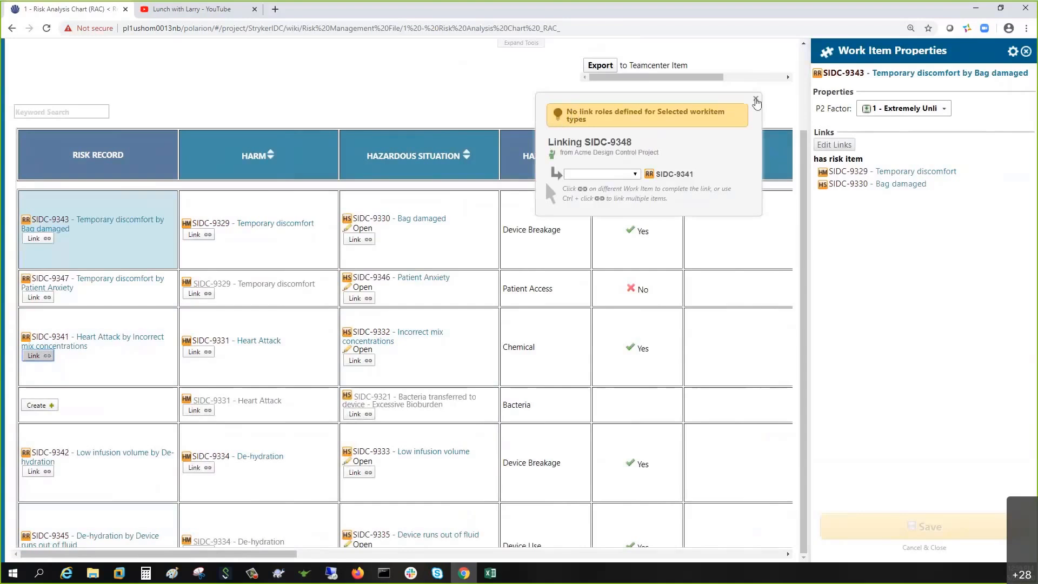
left_click(755, 98)
left_click(570, 90)
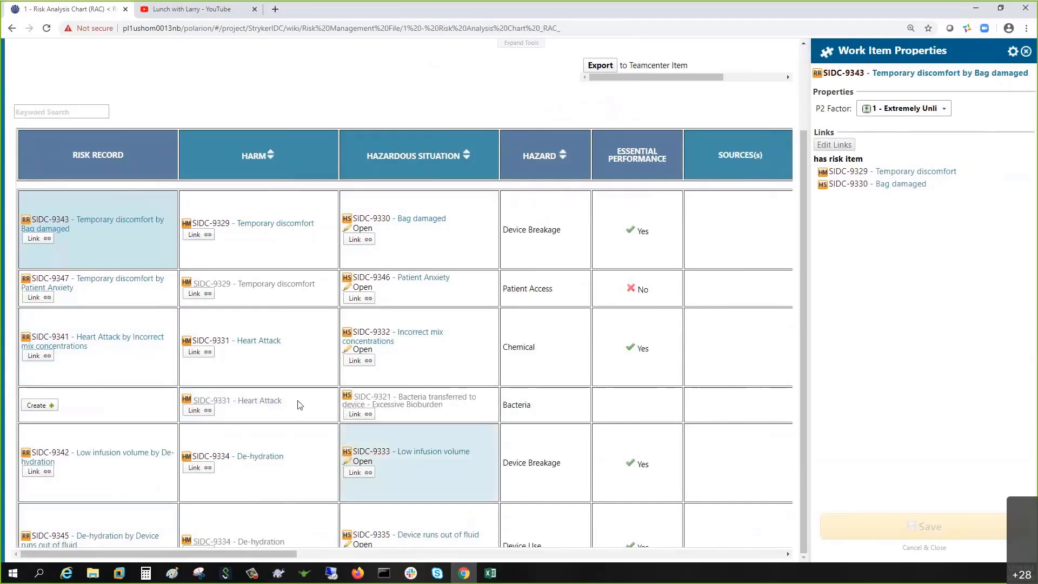
Show the navigation sidebar again and open the Design Report from the Inputs space.
left_click(9, 380)
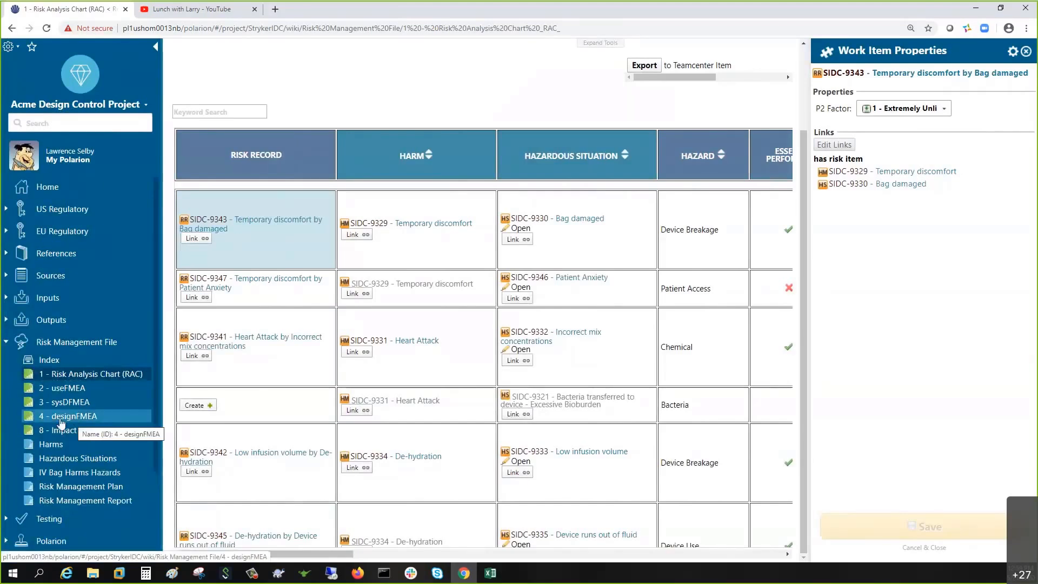
left_click(25, 304)
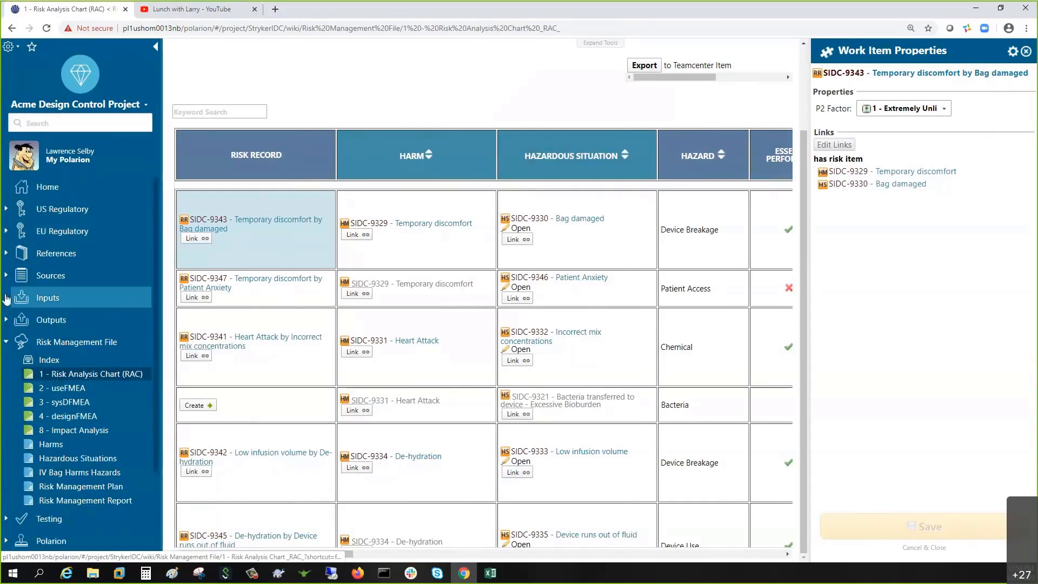
left_click(79, 336)
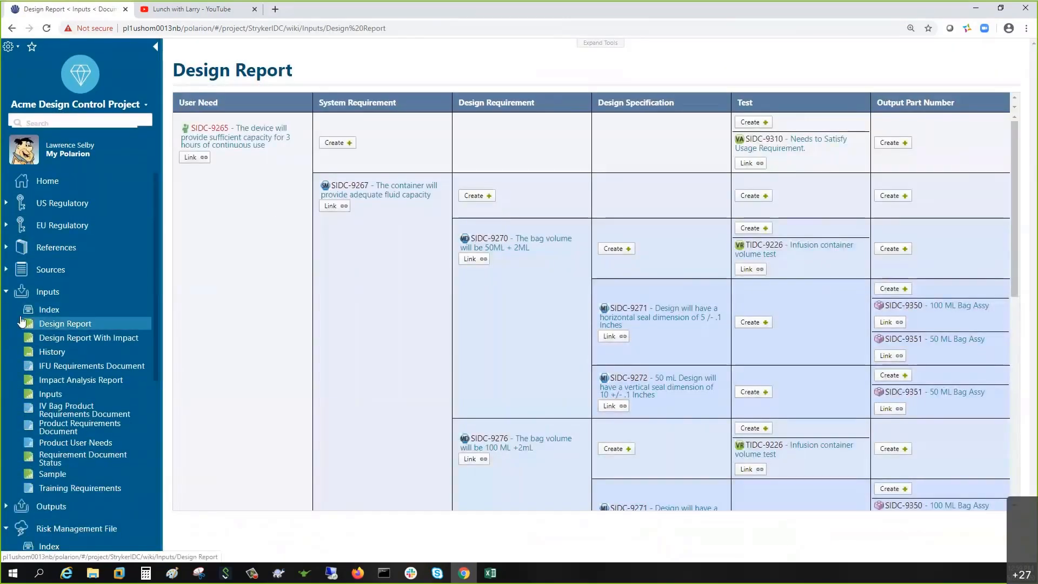
Open the 4 - designFMEA page in the Risk Management File and examine its design errors, root causes and risk ratings.
left_click(6, 292)
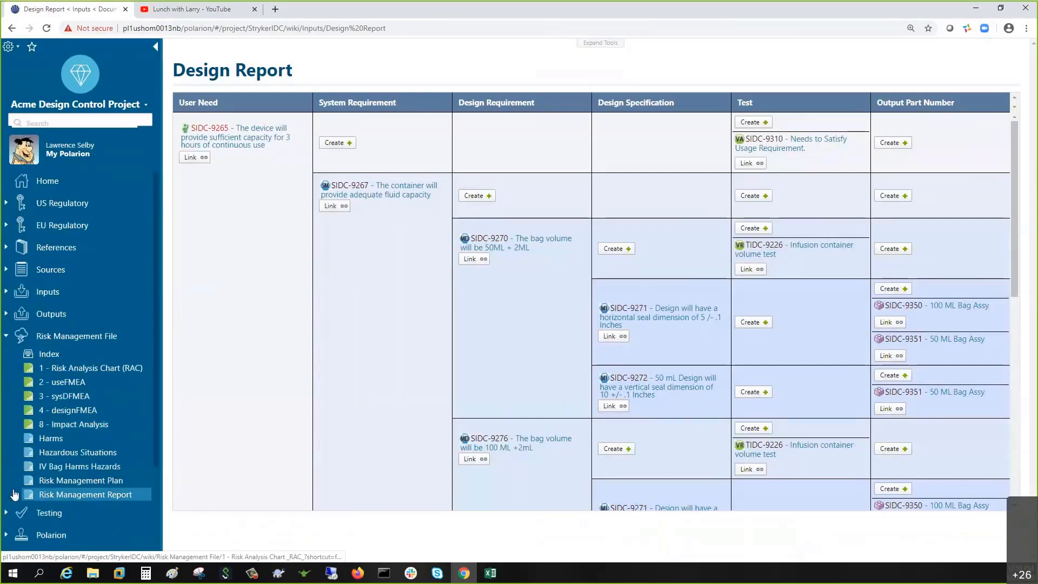
left_click(65, 410)
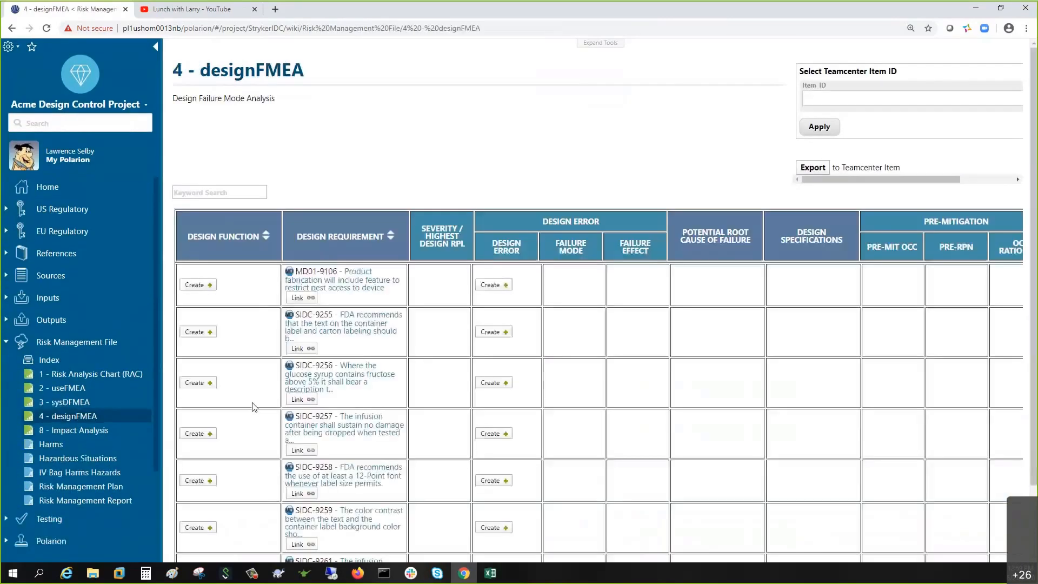
scroll(324, 389, "down", 10)
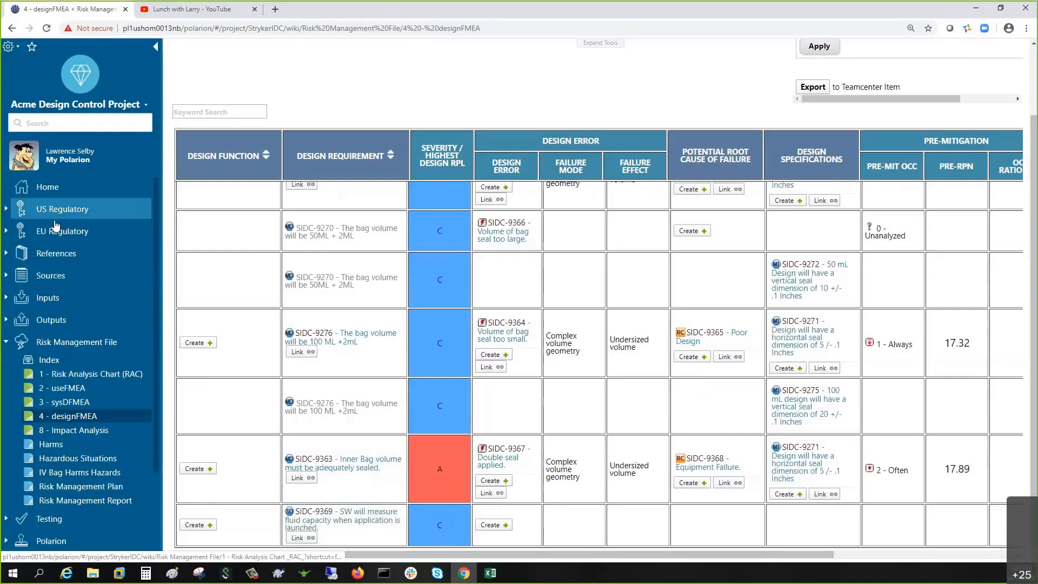
Switch to the DrivePilotDemo project and review the Risk Management Topics document's list of discussed topics.
left_click(57, 104)
left_click(55, 184)
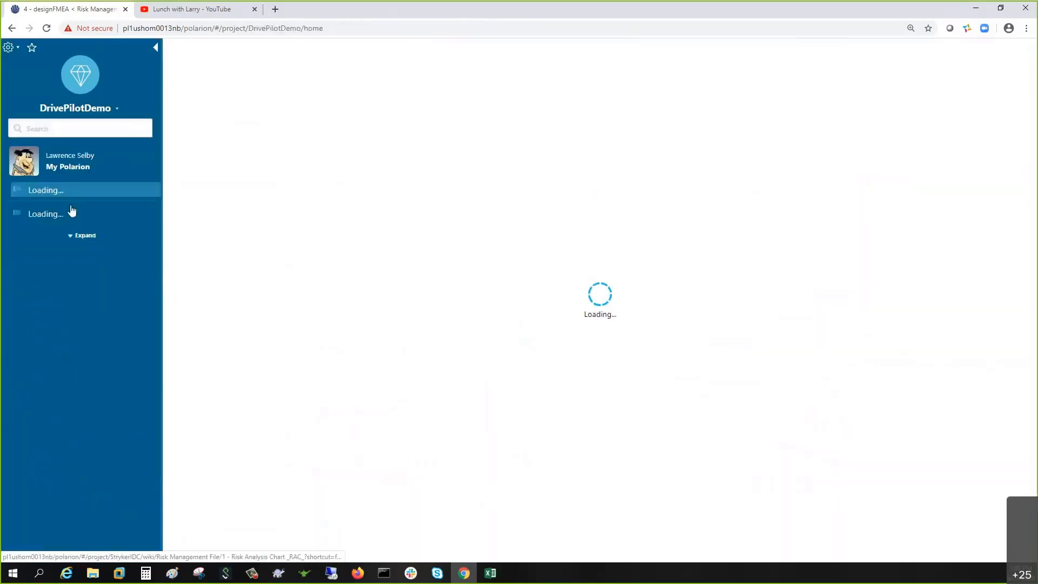
left_click(57, 393)
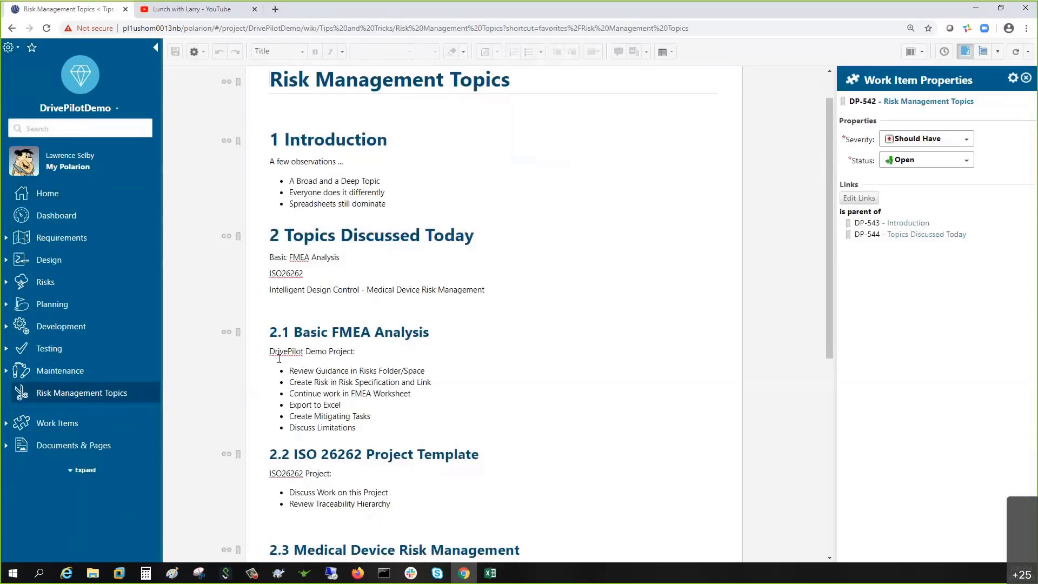
scroll(314, 357, "down", 2)
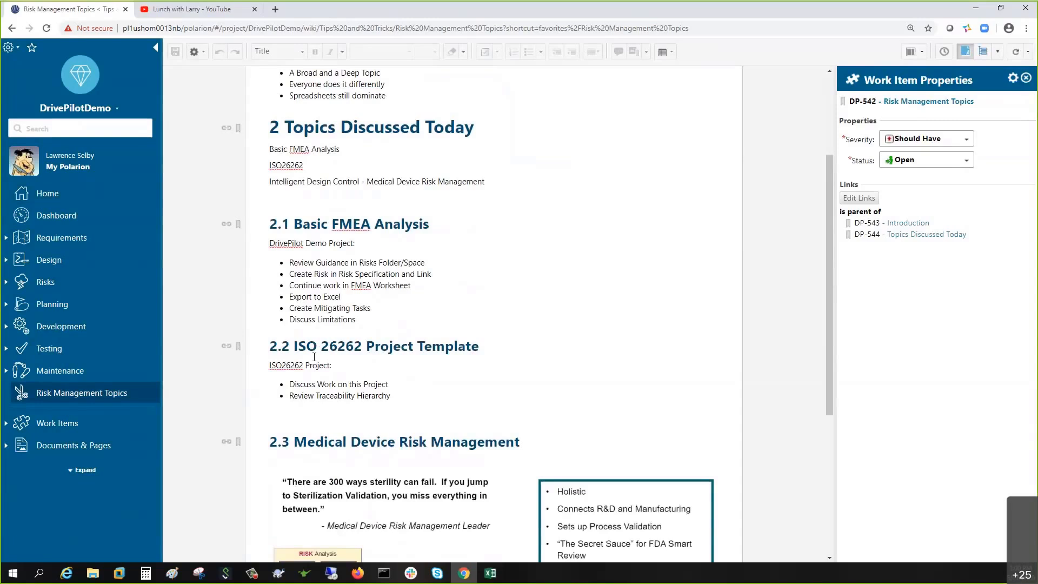
scroll(314, 356, "up", 3)
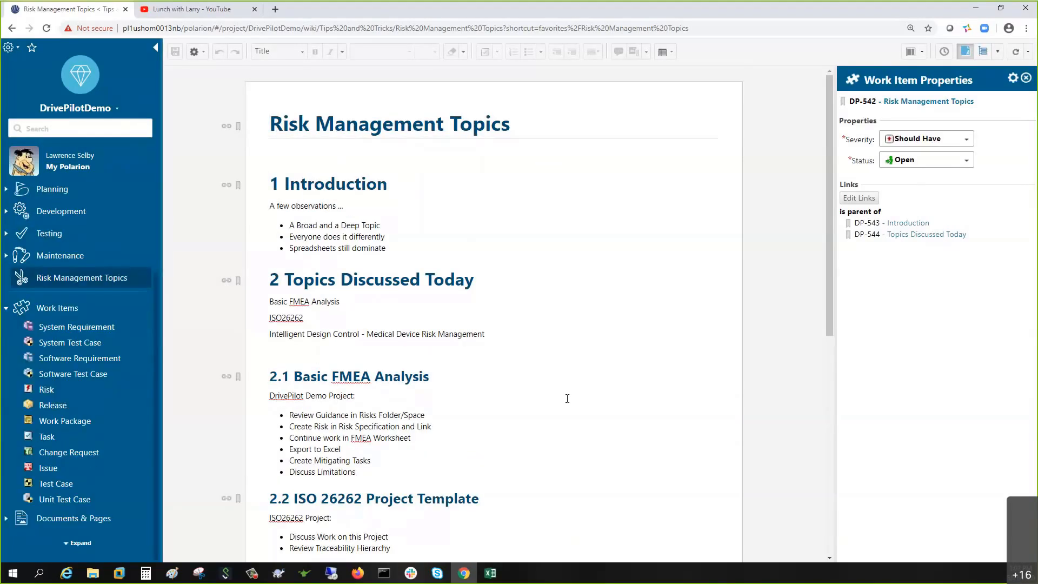